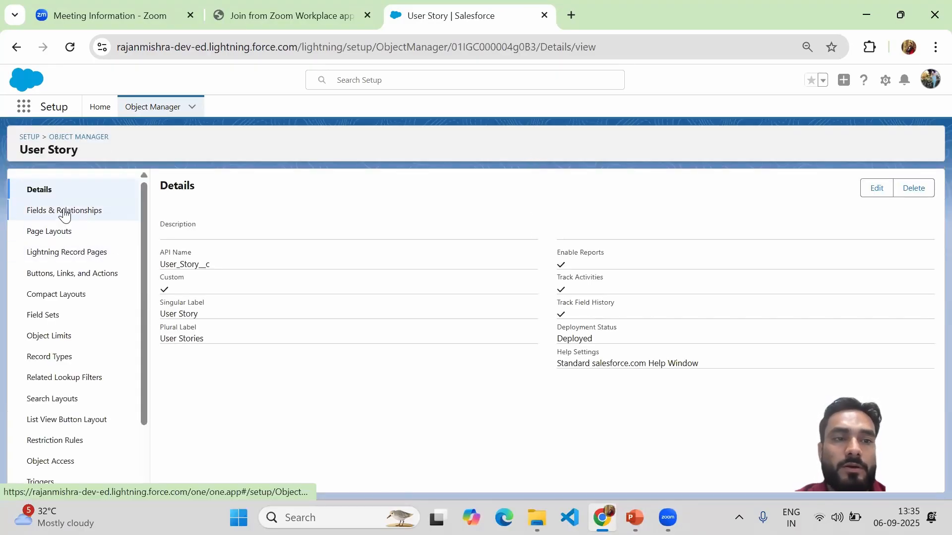
# Step: Open the User Story object's field dependencies and start a new dependency to view its controlling and dependent field settings
pyautogui.click(65, 212)
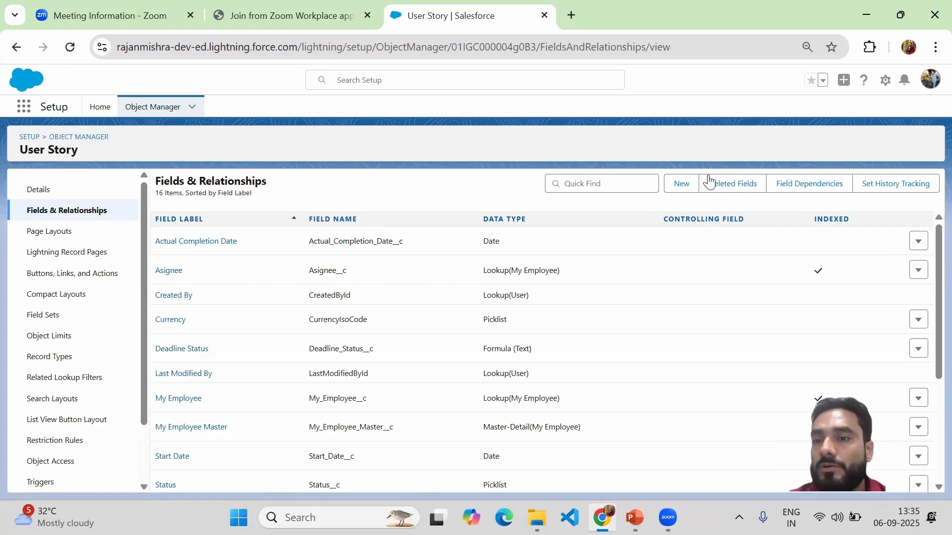
pyautogui.click(814, 191)
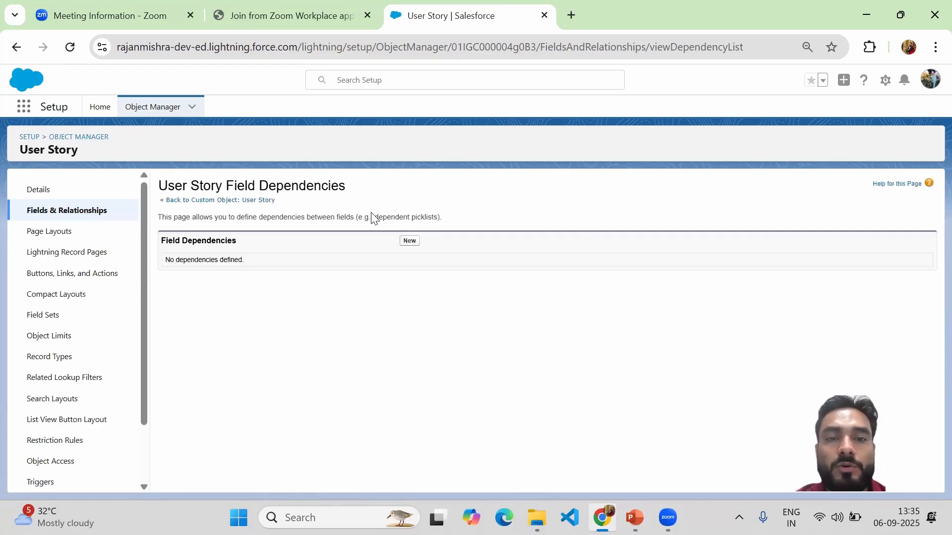
pyautogui.click(408, 243)
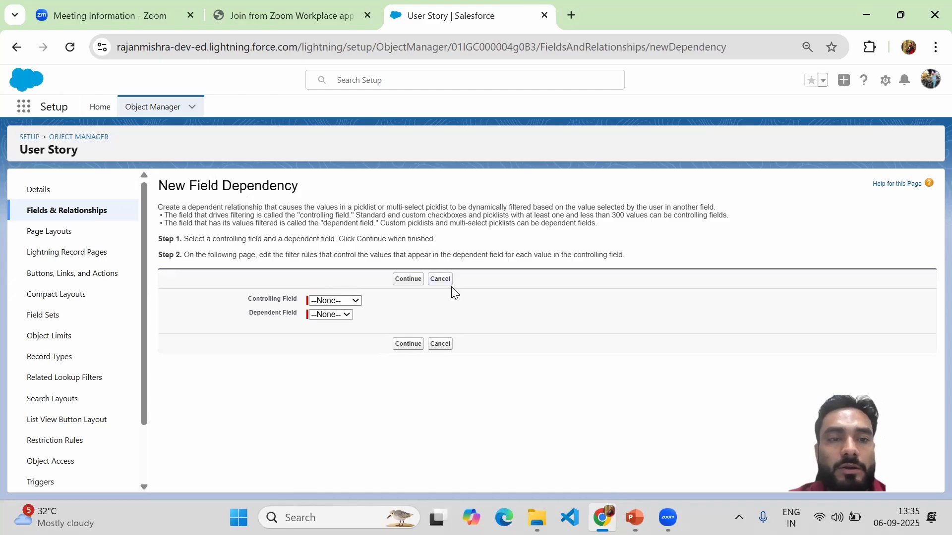
pyautogui.moveTo(248, 298); pyautogui.dragTo(295, 297)
pyautogui.click(248, 317)
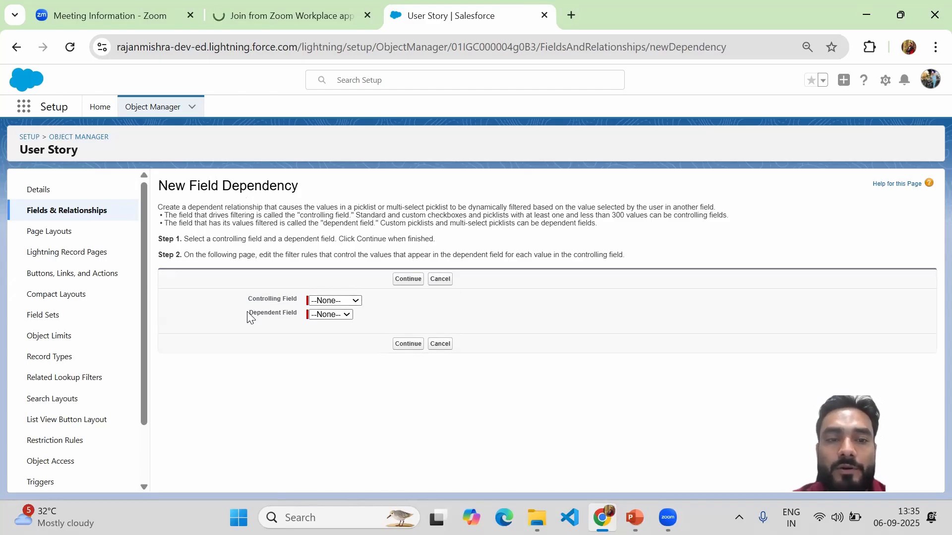
pyautogui.moveTo(250, 317); pyautogui.dragTo(299, 317)
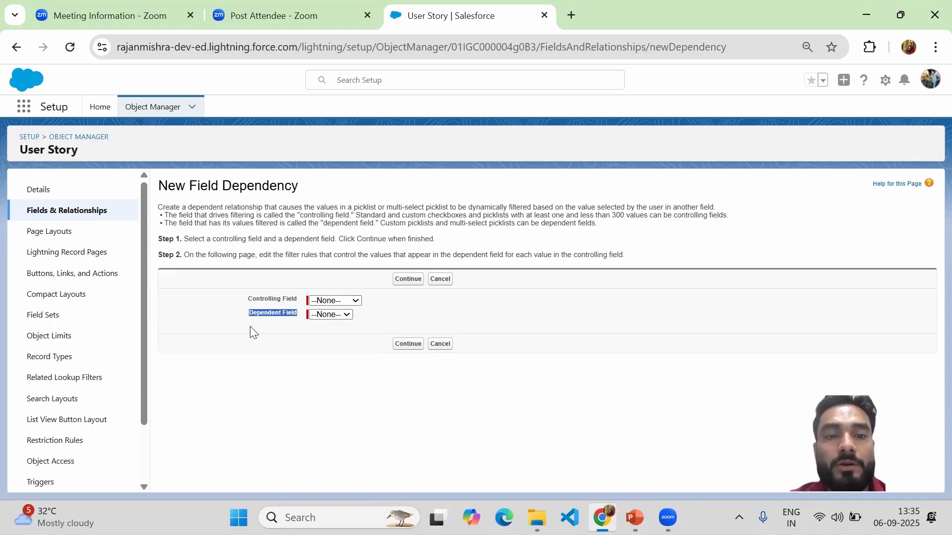
# Step: Try to set Status as the controlling field and choose a dependent field for the new dependency
pyautogui.click(341, 302)
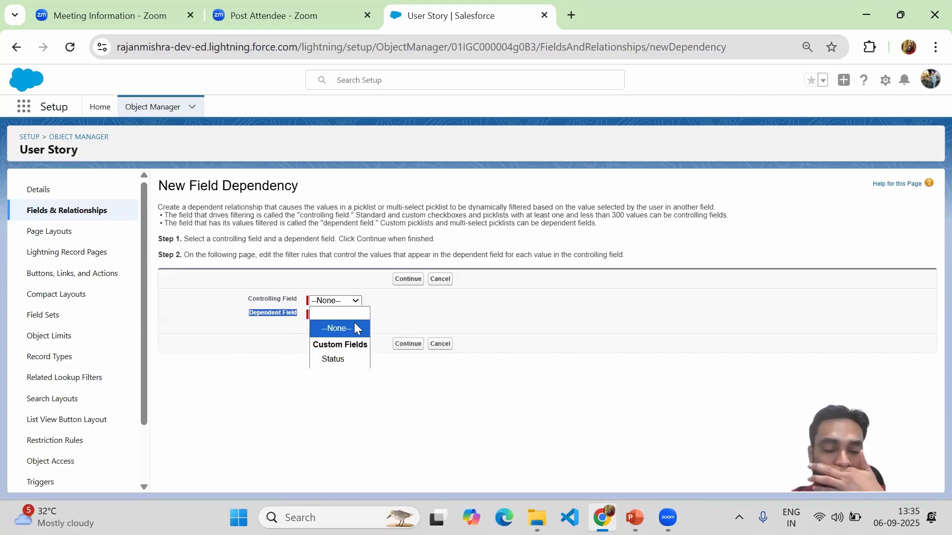
pyautogui.click(356, 276)
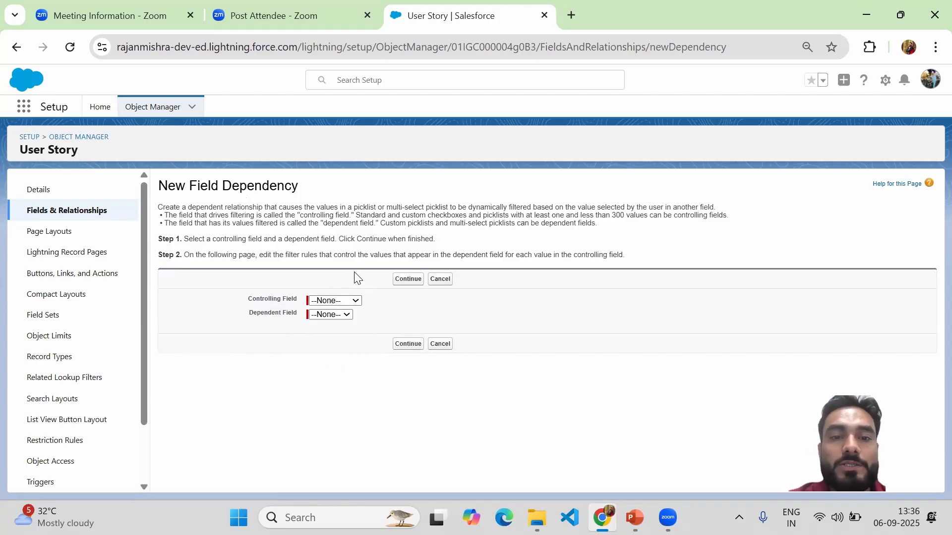
pyautogui.click(341, 301)
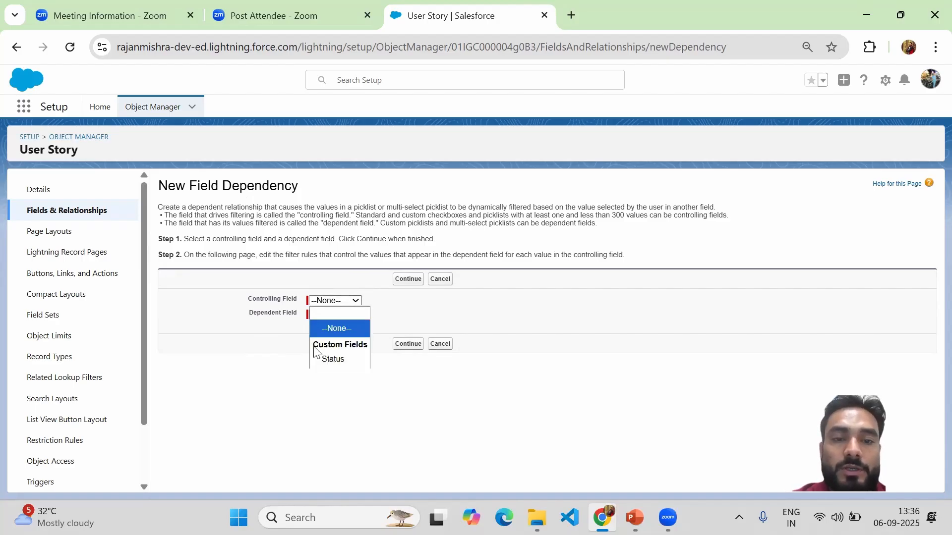
pyautogui.click(335, 360)
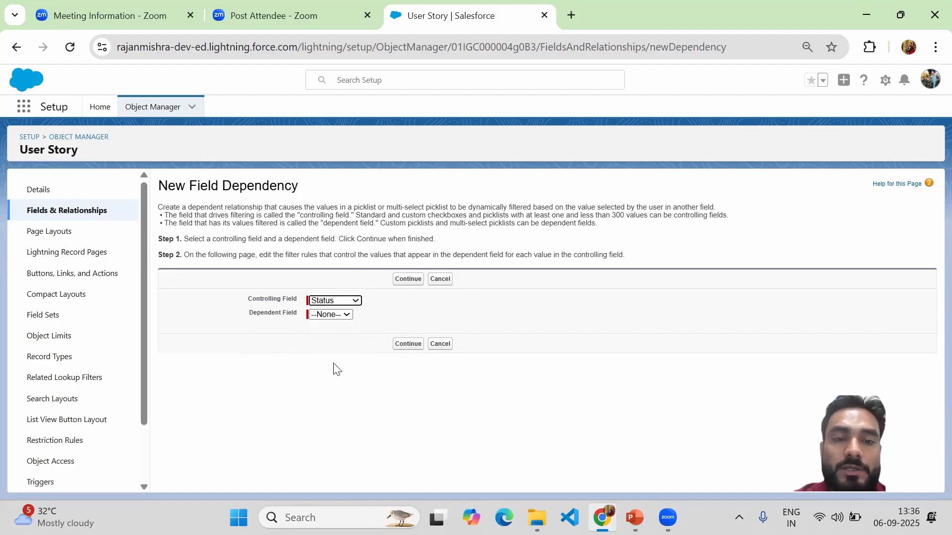
pyautogui.click(322, 316)
pyautogui.click(322, 316)
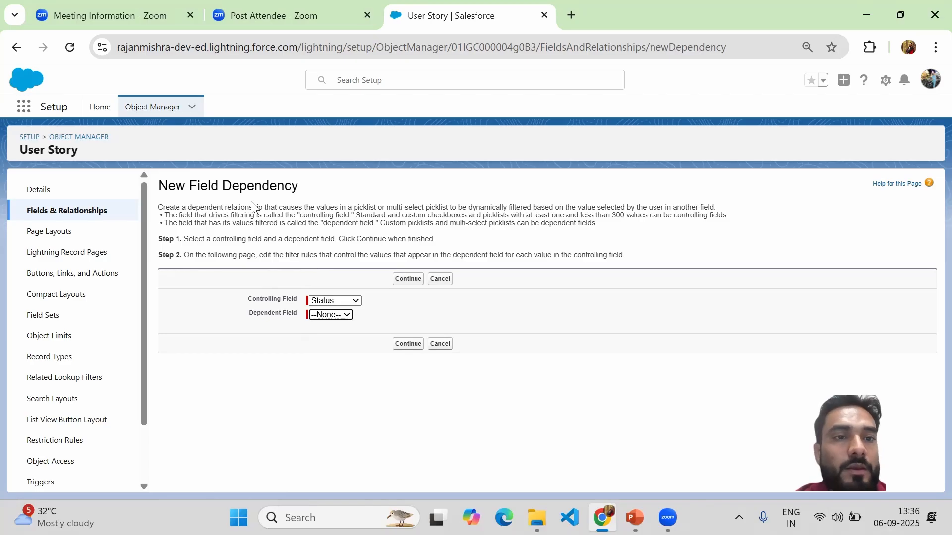
# Step: Examine the New Field Dependency instructions covering allowed controlling fields, allowed dependent fields and the setup steps
pyautogui.moveTo(161, 186); pyautogui.dragTo(304, 190)
pyautogui.click(305, 191)
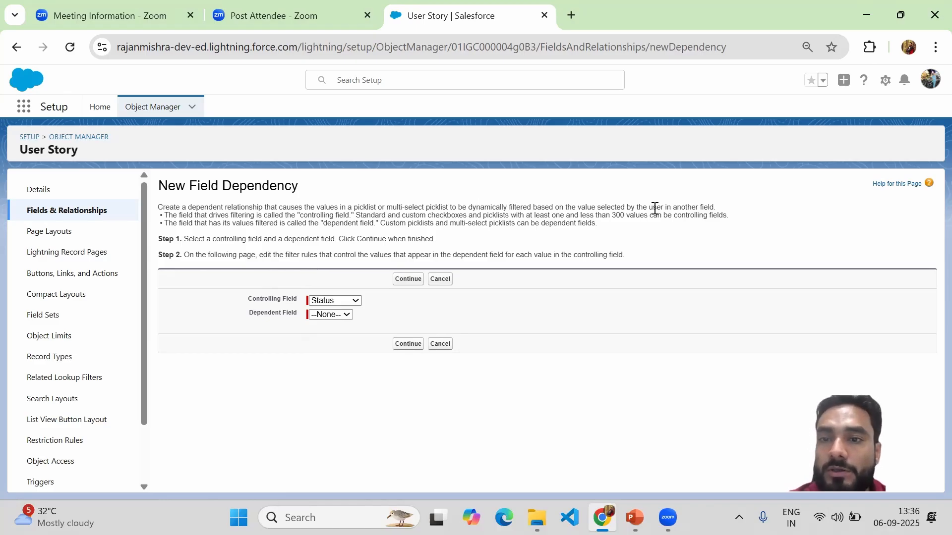
pyautogui.moveTo(714, 207); pyautogui.dragTo(410, 206)
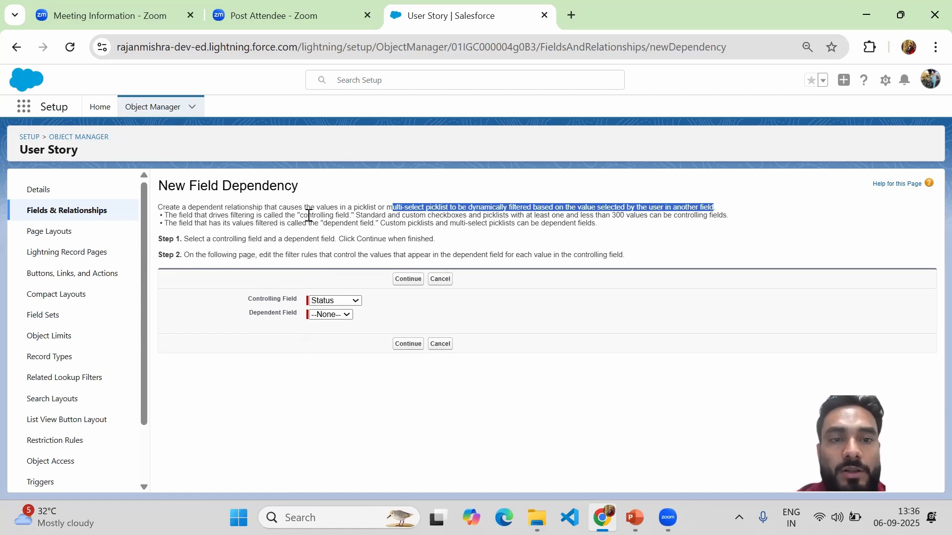
pyautogui.moveTo(300, 216); pyautogui.dragTo(350, 214)
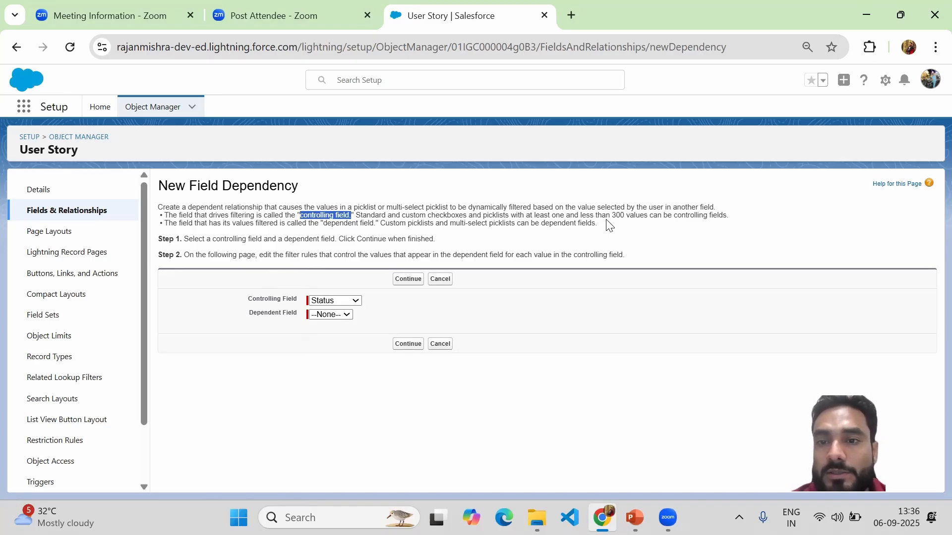
pyautogui.moveTo(612, 214)
pyautogui.mouseDown()
pyautogui.moveTo(734, 219)
pyautogui.moveTo(654, 206)
pyautogui.moveTo(594, 215)
pyautogui.mouseUp()
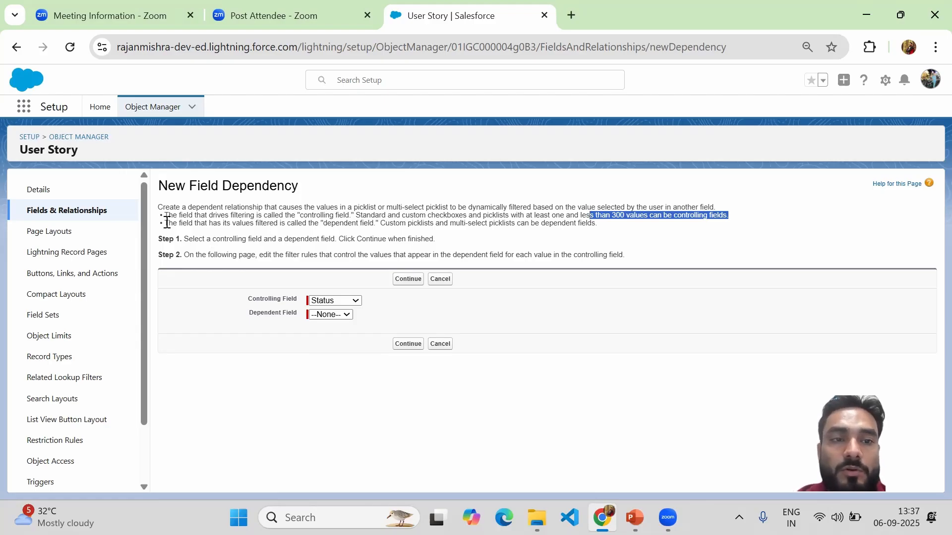
pyautogui.moveTo(167, 222); pyautogui.dragTo(374, 226)
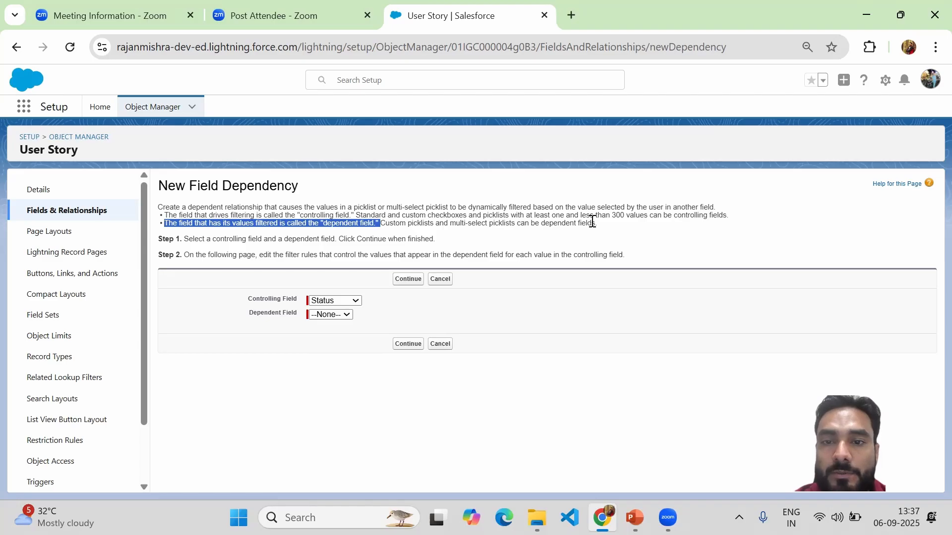
pyautogui.moveTo(604, 228); pyautogui.dragTo(383, 227)
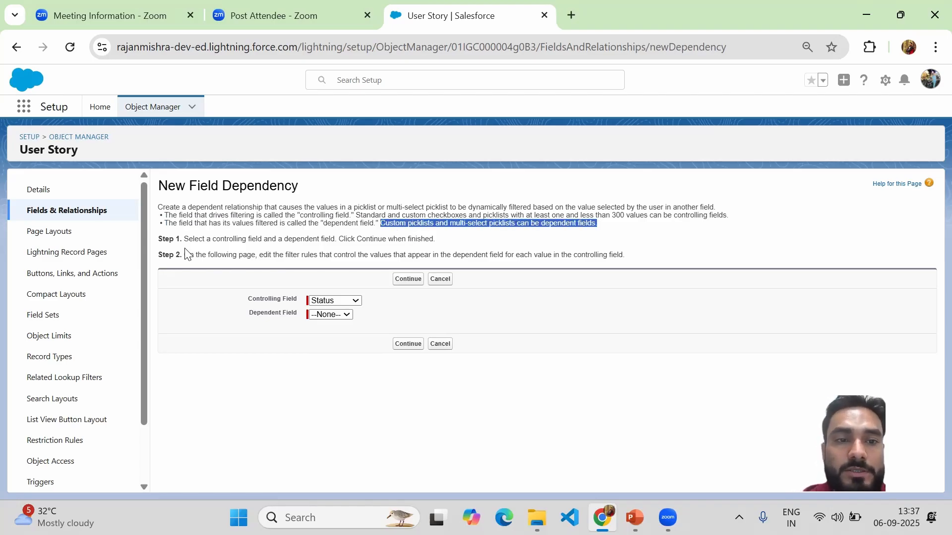
pyautogui.moveTo(185, 239); pyautogui.dragTo(341, 240)
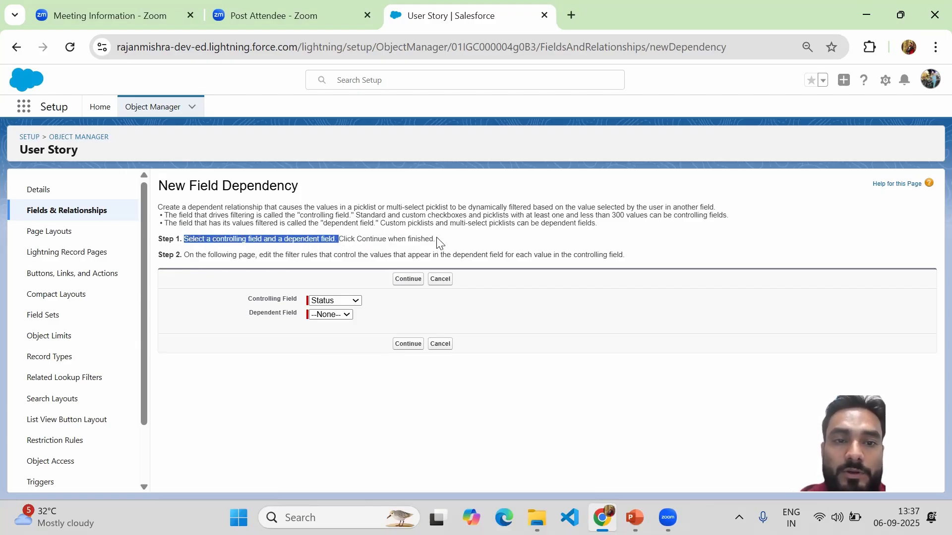
pyautogui.moveTo(438, 244); pyautogui.dragTo(183, 245)
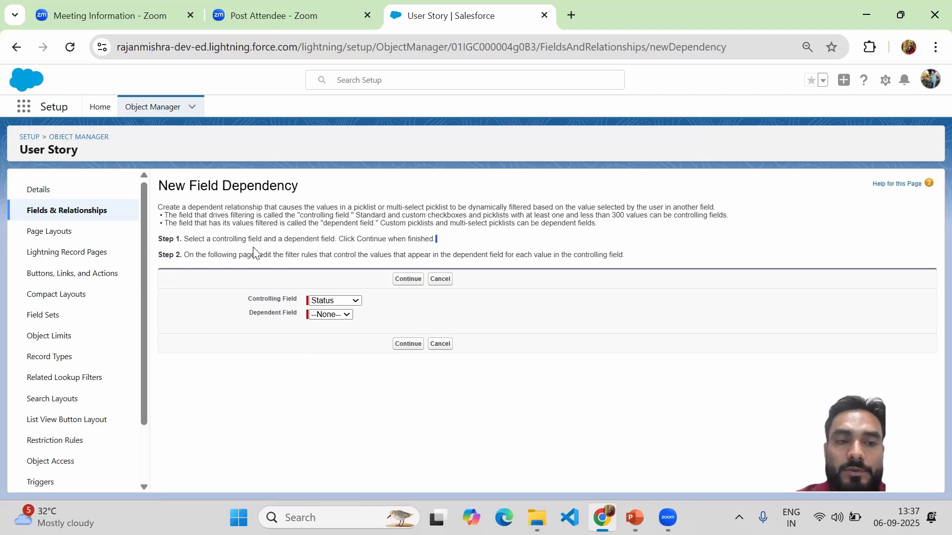
# Step: Start a new custom field on the User Story object with the Picklist data type and proceed to its details
pyautogui.click(83, 219)
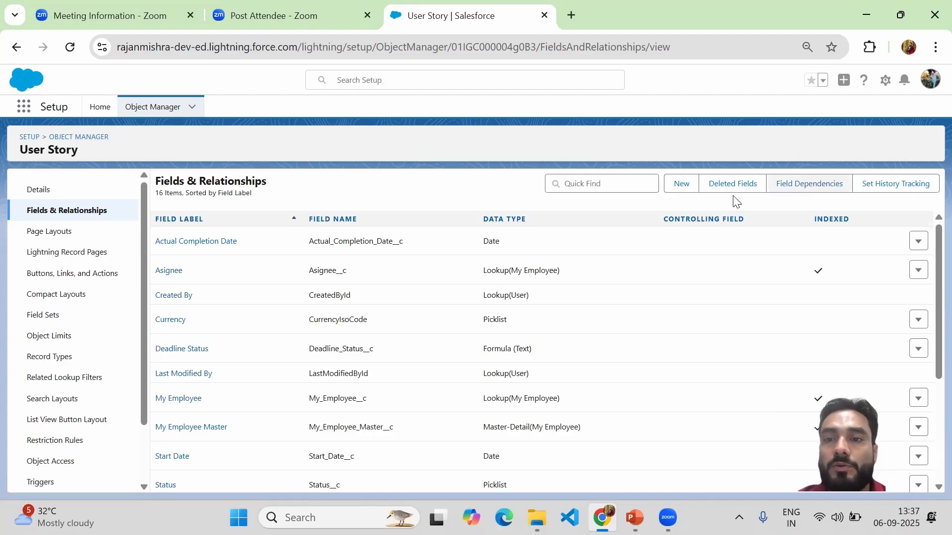
pyautogui.click(682, 191)
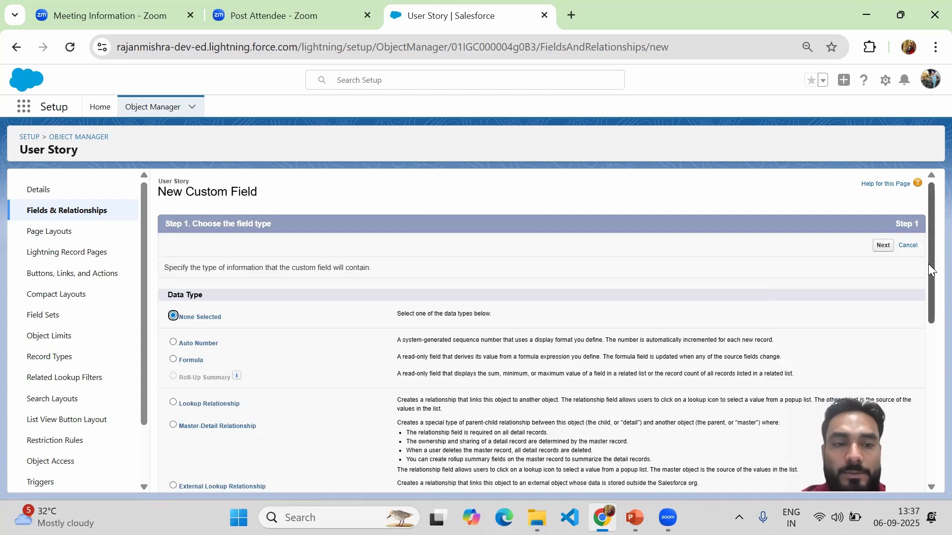
pyautogui.moveTo(928, 264); pyautogui.dragTo(929, 386)
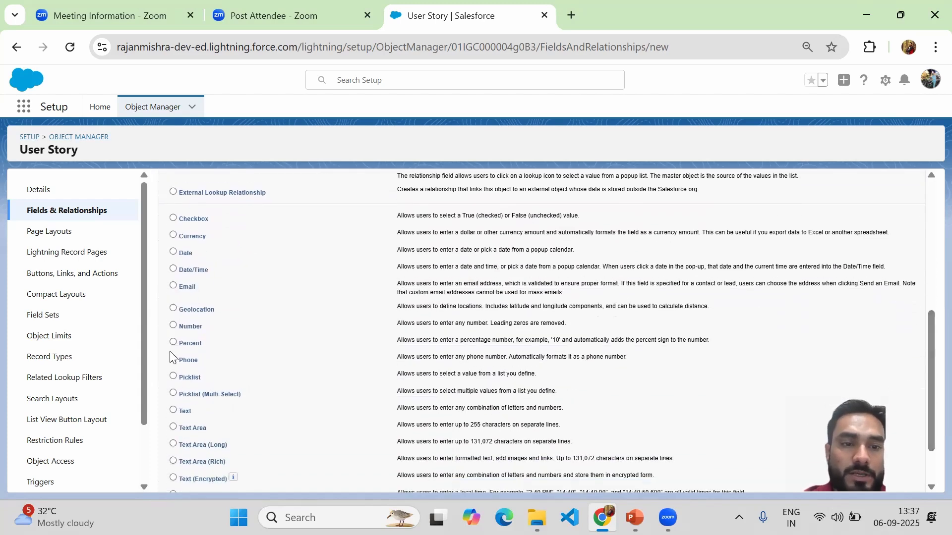
pyautogui.click(190, 379)
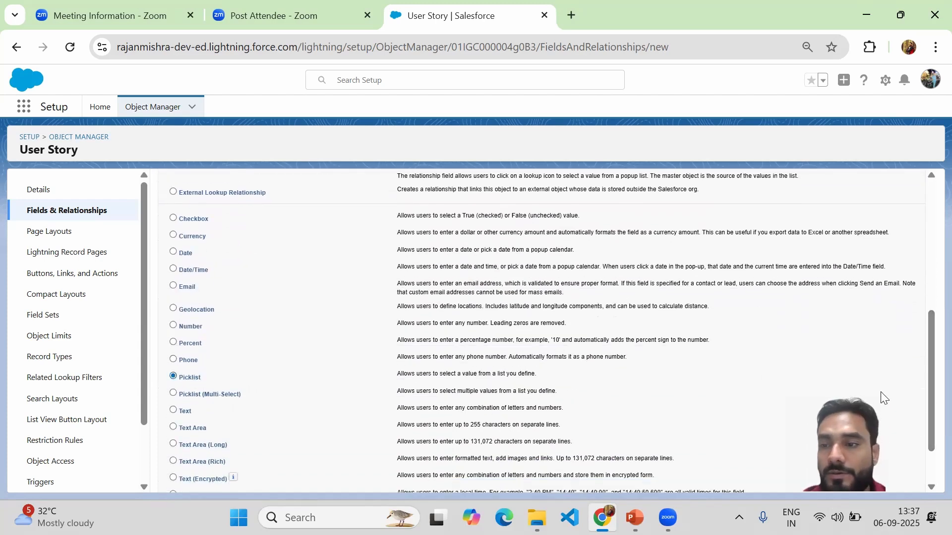
pyautogui.moveTo(928, 390); pyautogui.dragTo(929, 418)
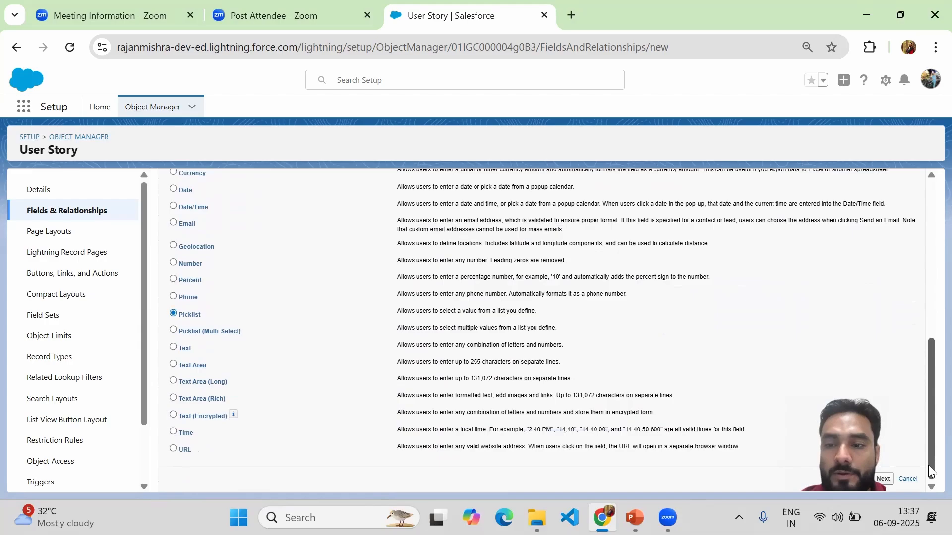
pyautogui.click(883, 479)
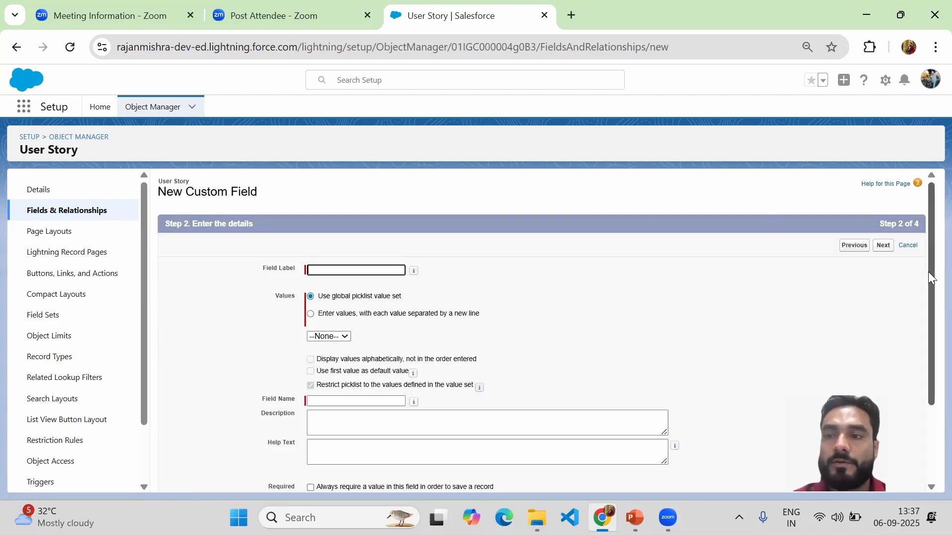
# Step: Label the picklist field Category and choose to enter its values separated by new lines
pyautogui.moveTo(928, 272)
pyautogui.mouseDown()
pyautogui.moveTo(925, 358)
pyautogui.moveTo(926, 260)
pyautogui.mouseUp()
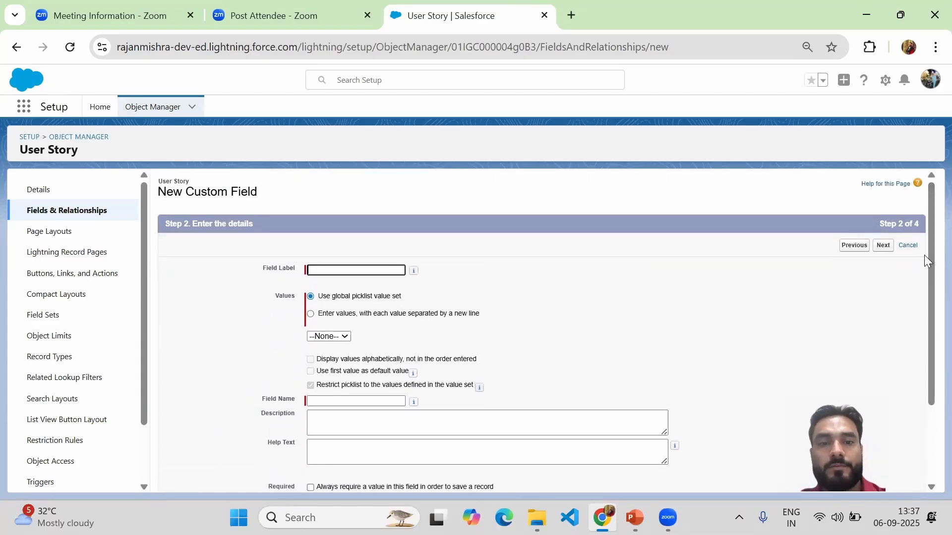
pyautogui.click(345, 269)
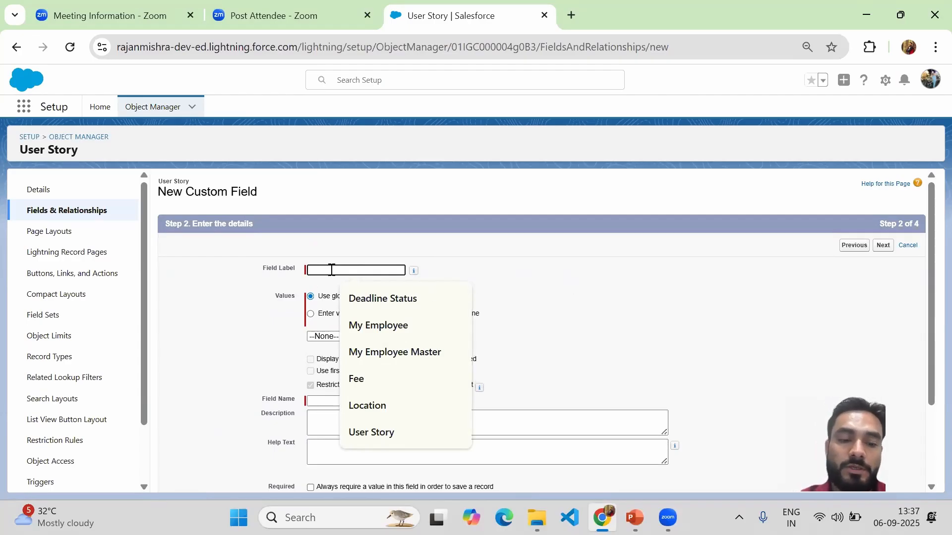
pyautogui.write('Category')
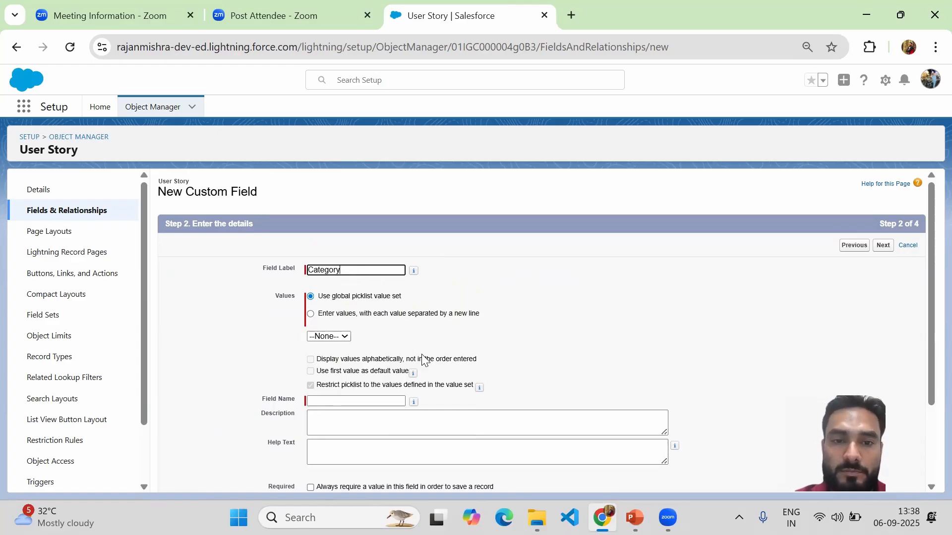
pyautogui.click(325, 318)
pyautogui.click(331, 358)
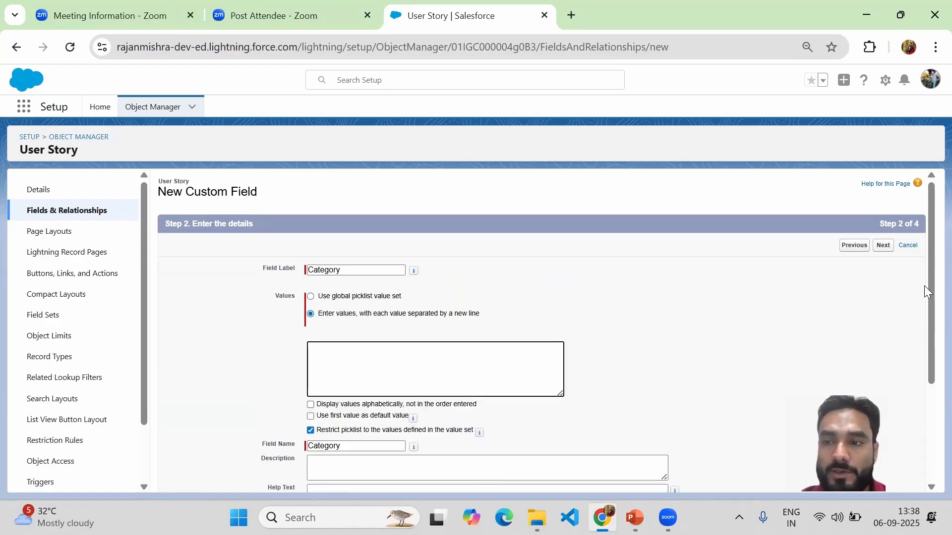
# Step: Enter Technical and Non-Technical as the picklist values, each on its own line
pyautogui.moveTo(929, 280); pyautogui.dragTo(926, 422)
pyautogui.moveTo(929, 387); pyautogui.dragTo(926, 293)
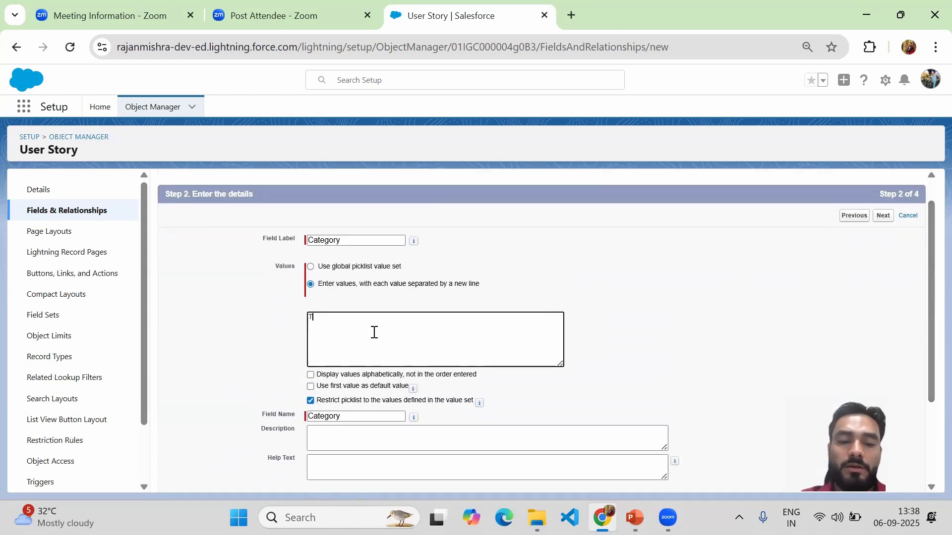
pyautogui.write('Technical')
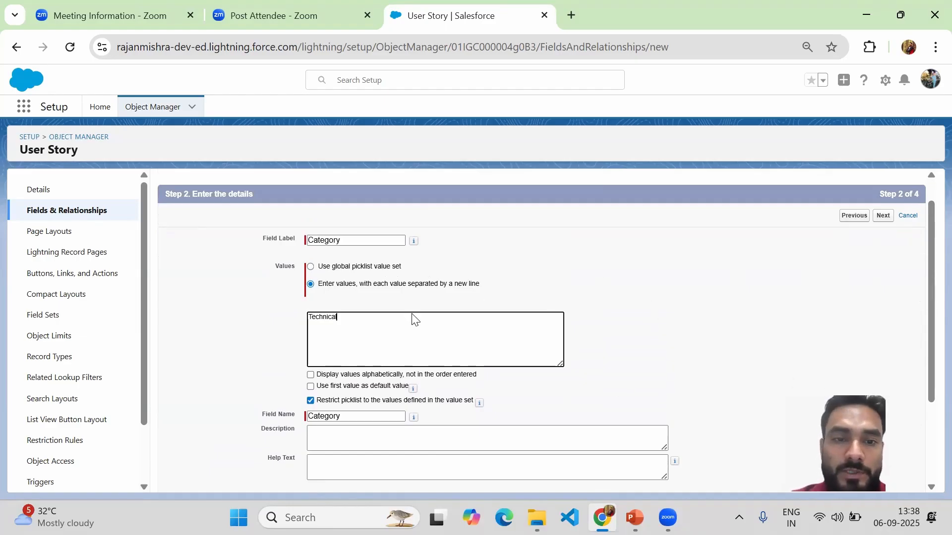
pyautogui.press('Return')
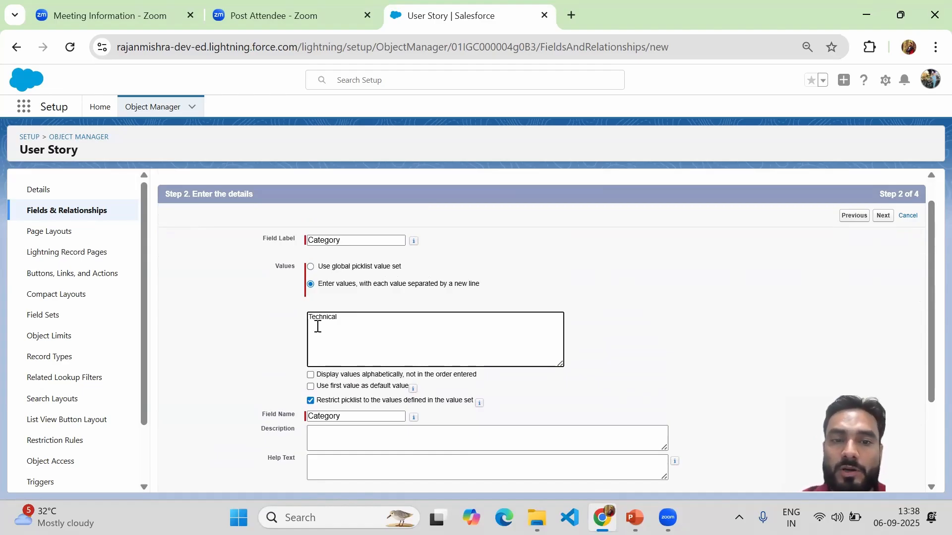
pyautogui.write('on-Technical')
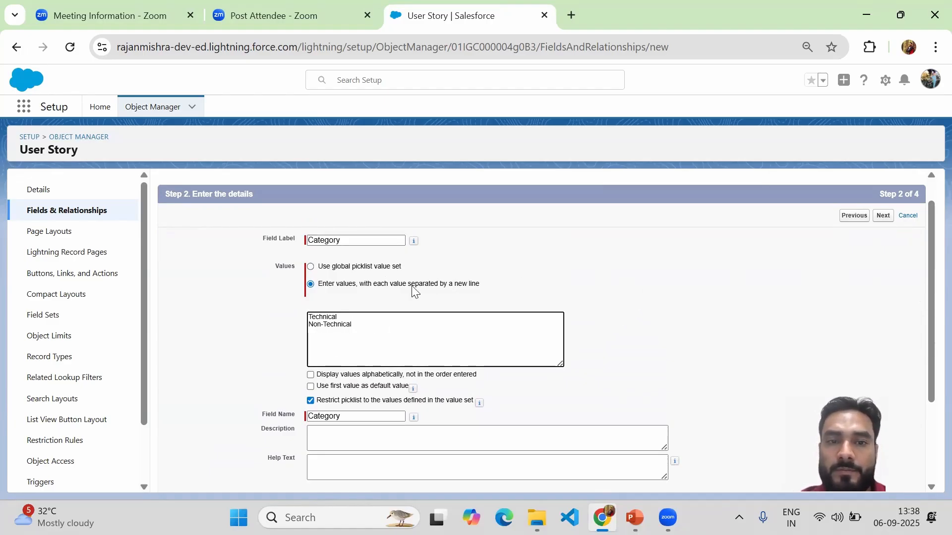
# Step: Change the picklist's field label to Skill Category
pyautogui.click(307, 241)
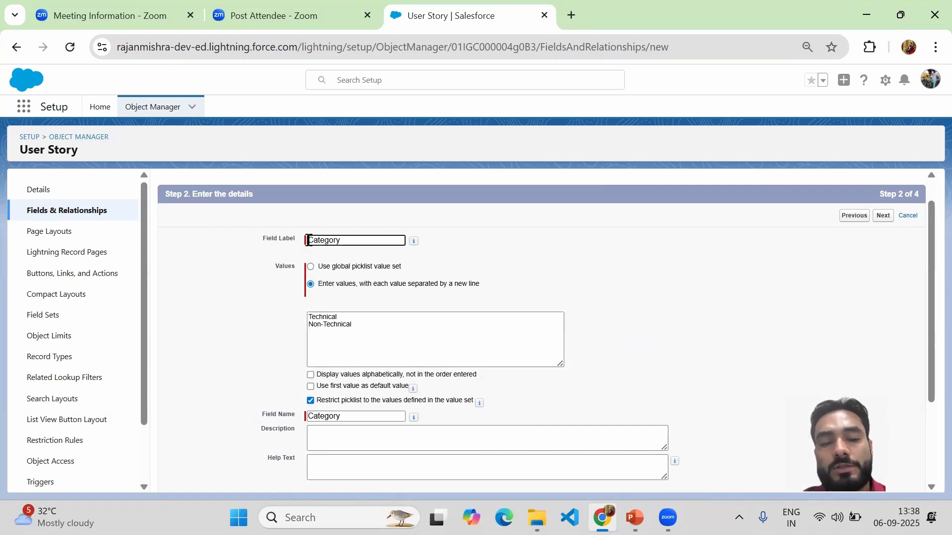
pyautogui.write('Skill')
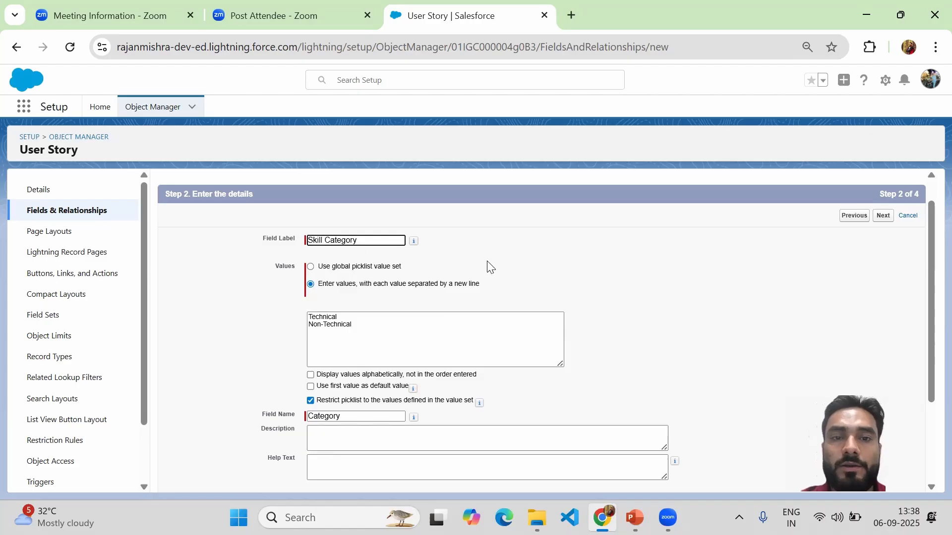
pyautogui.click(513, 256)
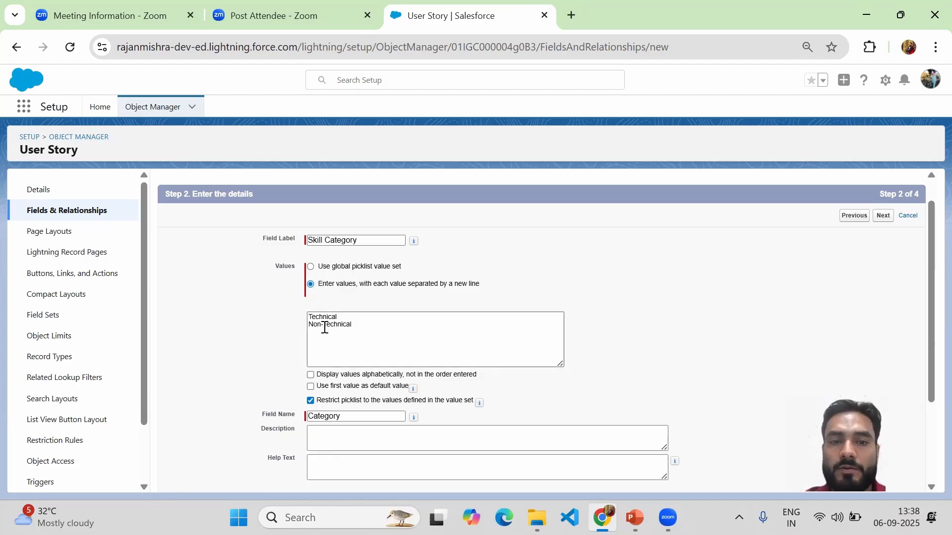
# Step: Keep the default field-level security and page layout for Skill Category, then save it and start another new field
pyautogui.doubleClick(312, 318)
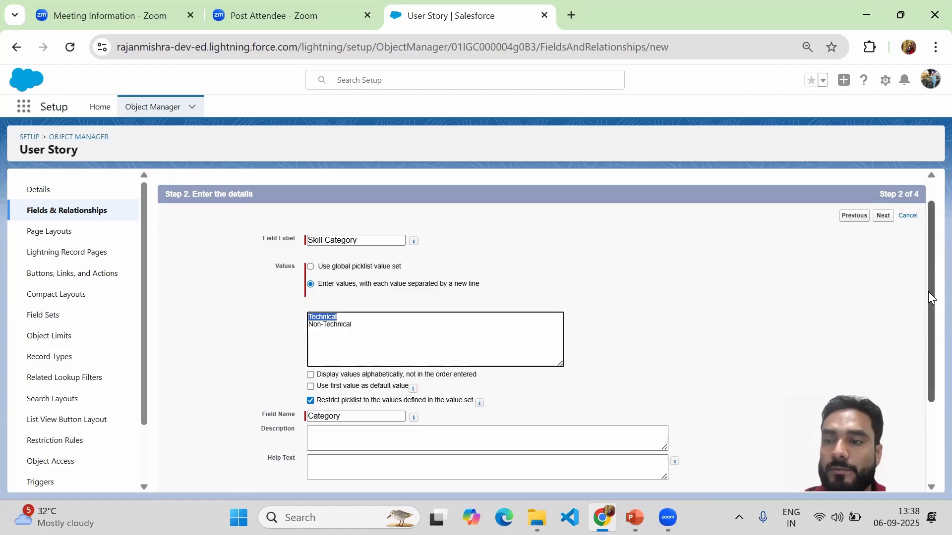
pyautogui.moveTo(930, 297); pyautogui.dragTo(928, 376)
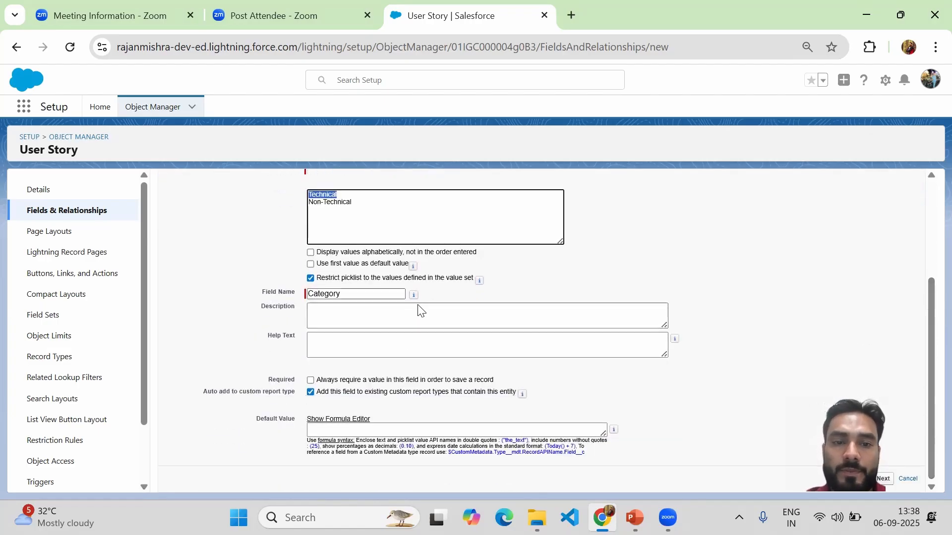
pyautogui.click(882, 480)
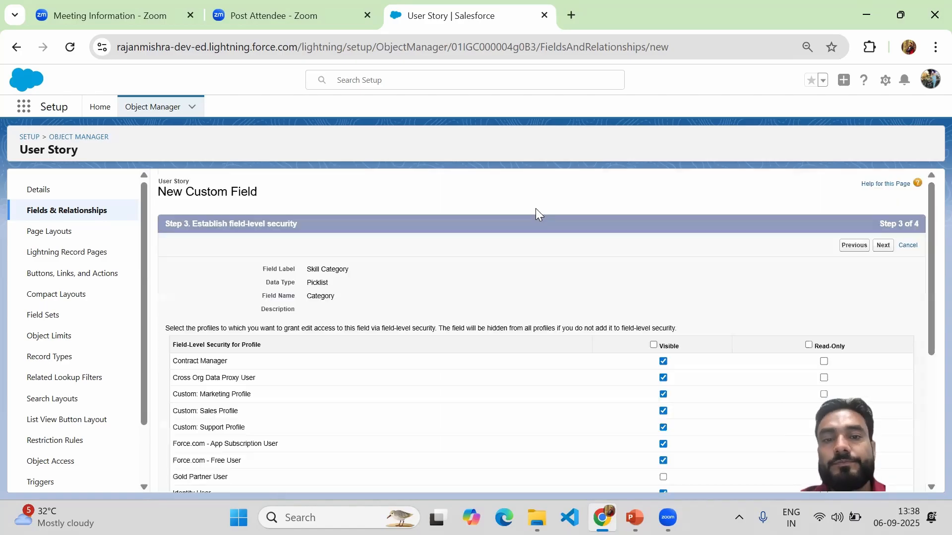
pyautogui.click(886, 249)
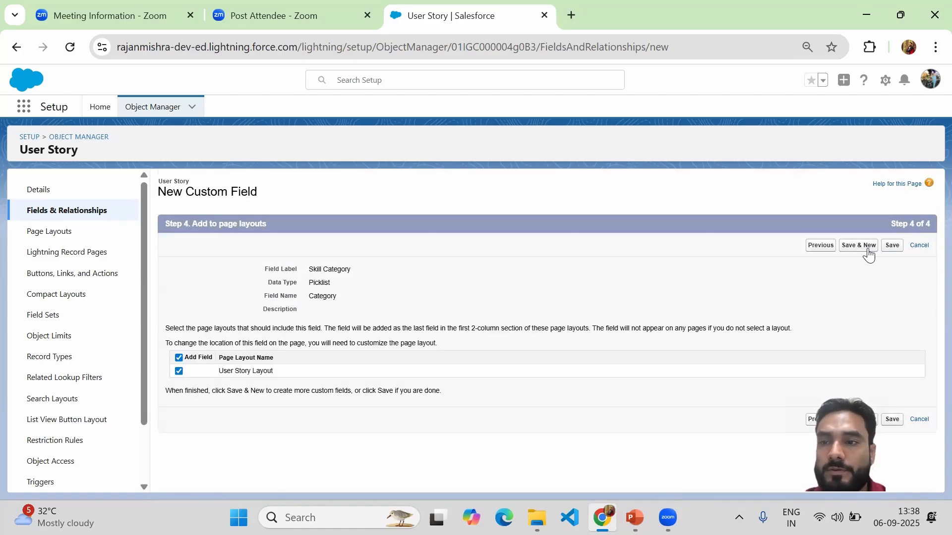
pyautogui.click(862, 248)
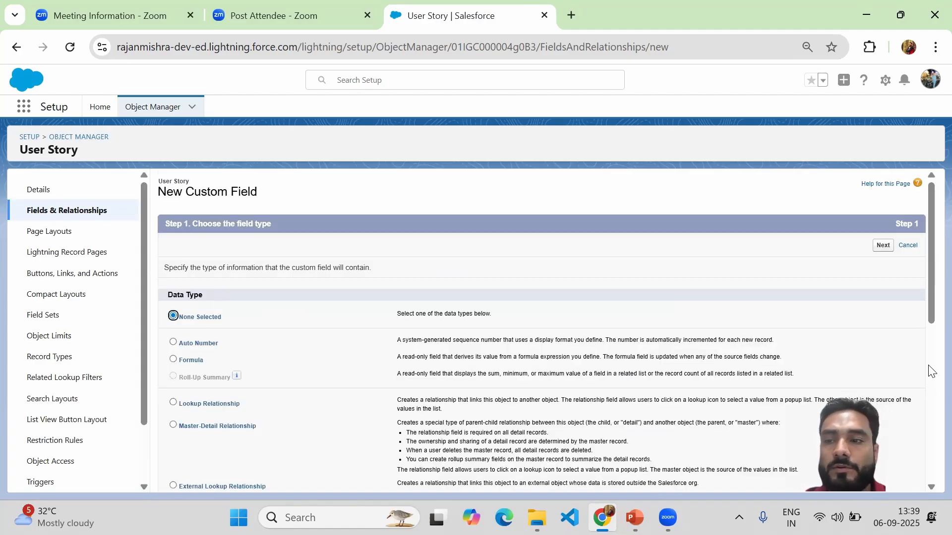
# Step: Choose the Picklist data type for the new field and label it Skill Sub Category
pyautogui.moveTo(930, 312); pyautogui.dragTo(930, 474)
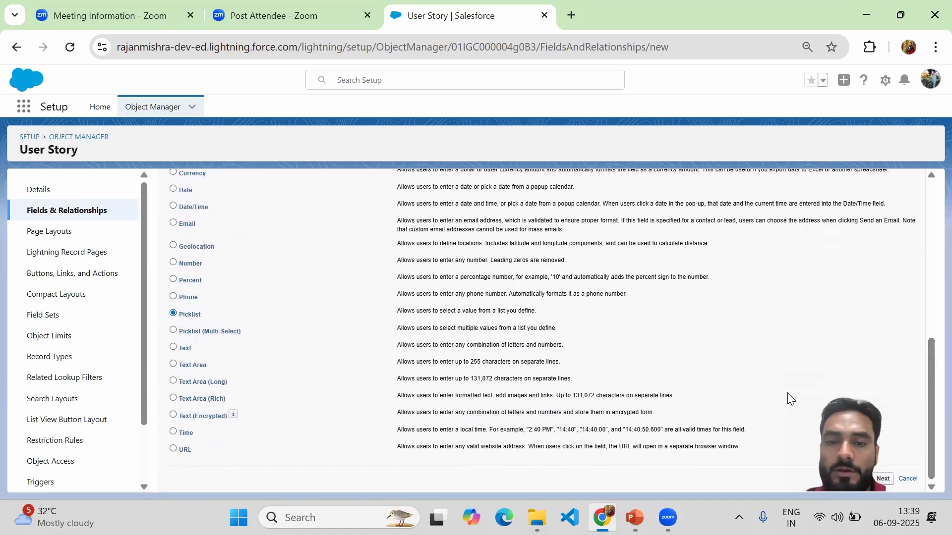
pyautogui.click(328, 272)
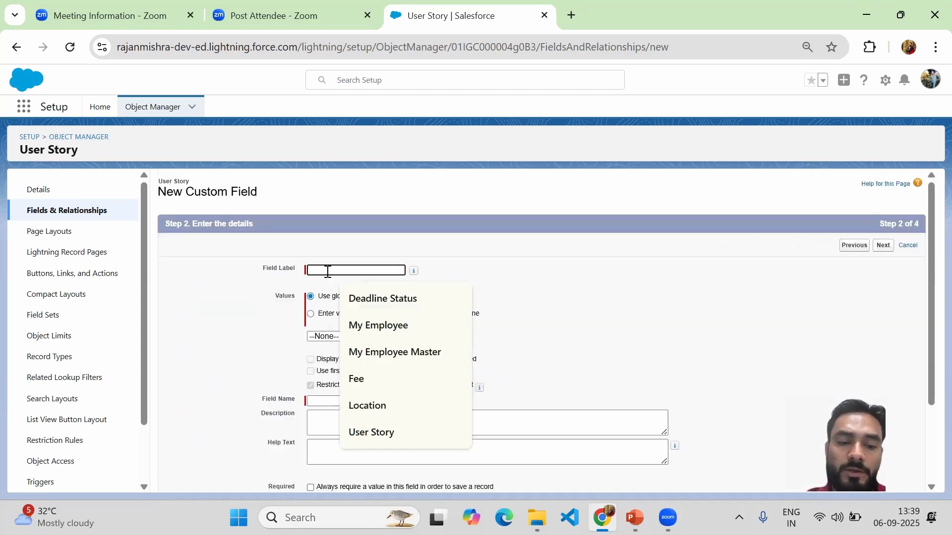
pyautogui.write('Skill')
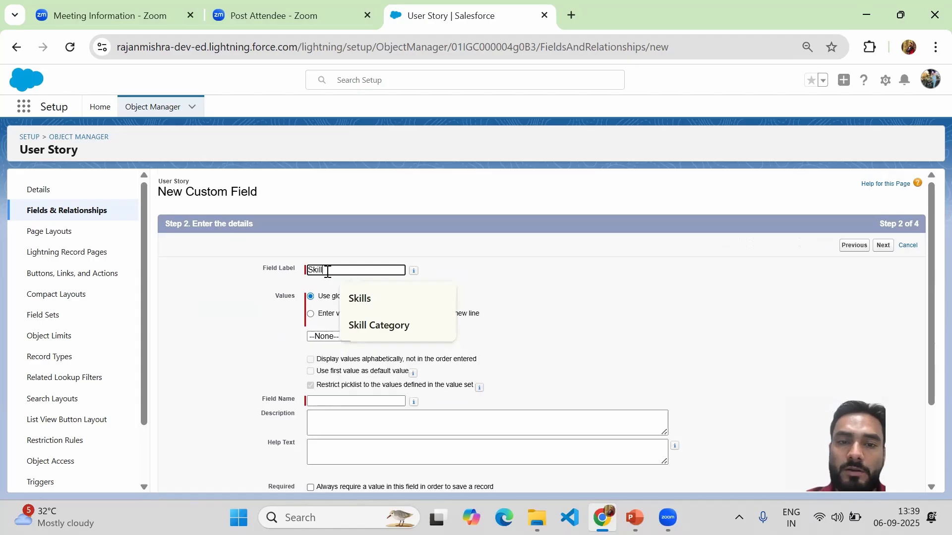
pyautogui.write(' Sub Category')
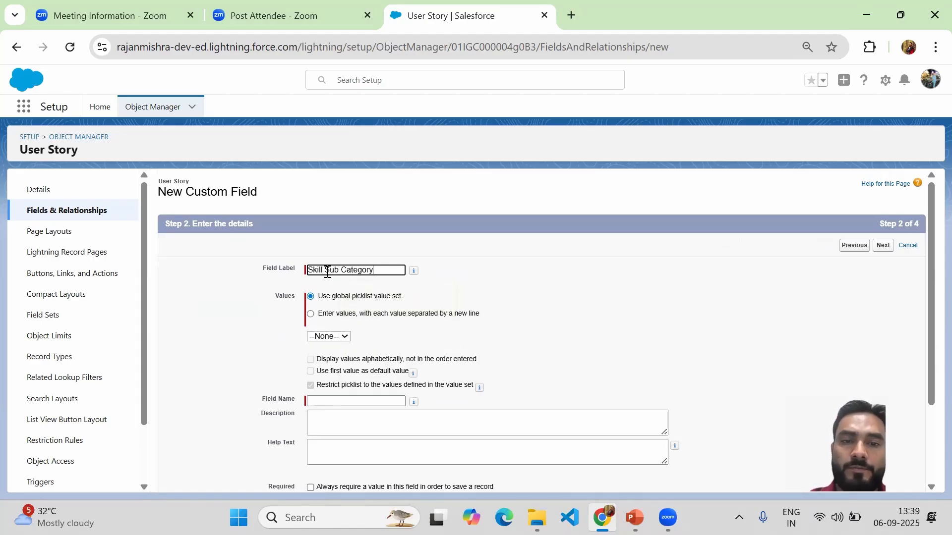
pyautogui.click(571, 274)
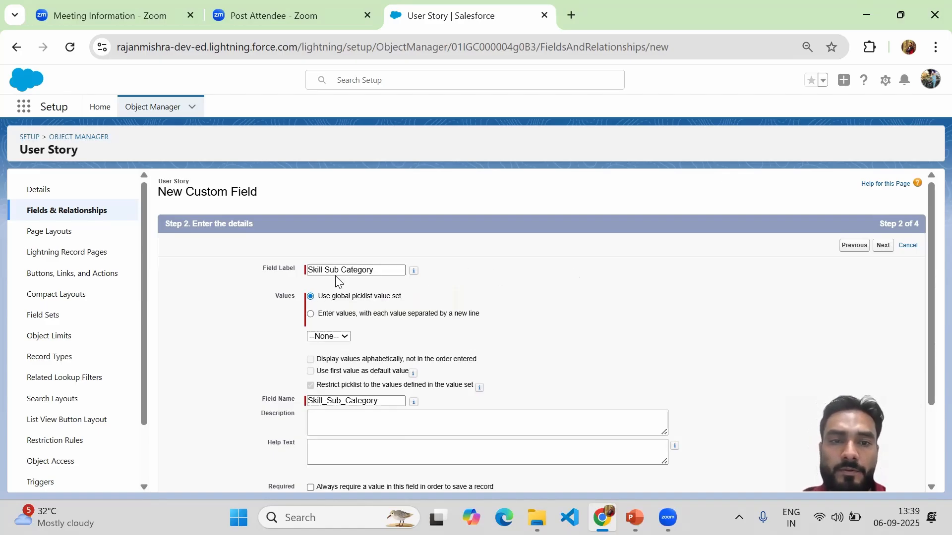
# Step: Enter JAVA, PHP, Salesforce, HTML, Accounting, Sales and Marketing as newline-separated picklist values and display them alphabetically
pyautogui.click(324, 316)
pyautogui.click(321, 362)
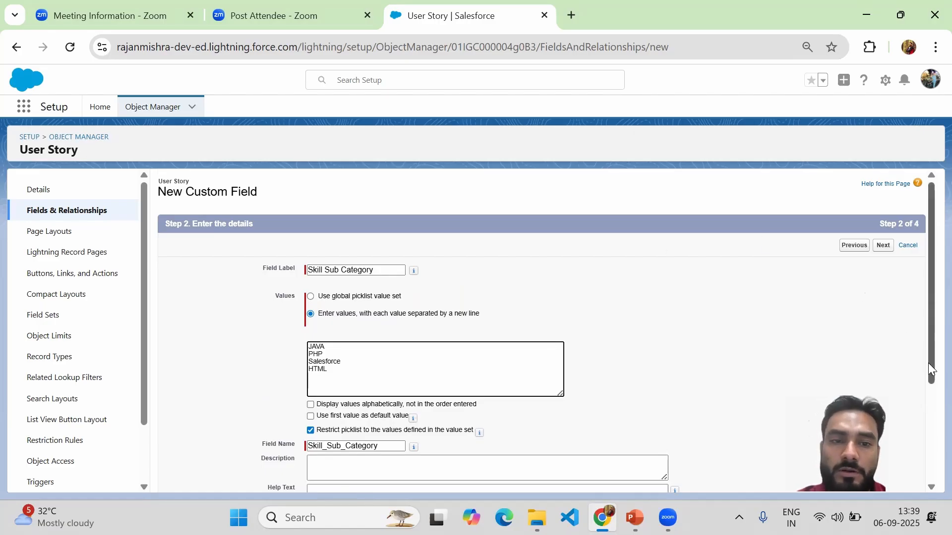
pyautogui.moveTo(930, 369); pyautogui.dragTo(931, 402)
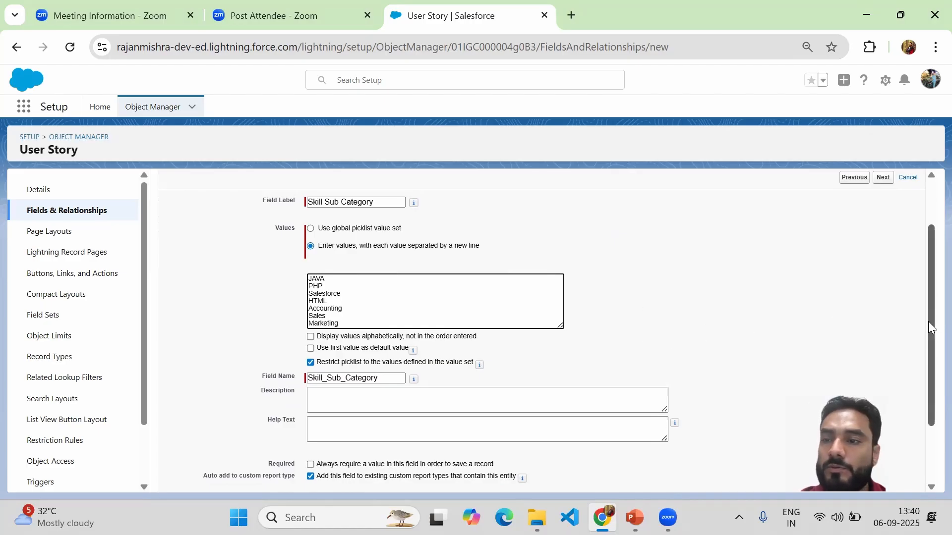
pyautogui.moveTo(931, 314); pyautogui.dragTo(930, 365)
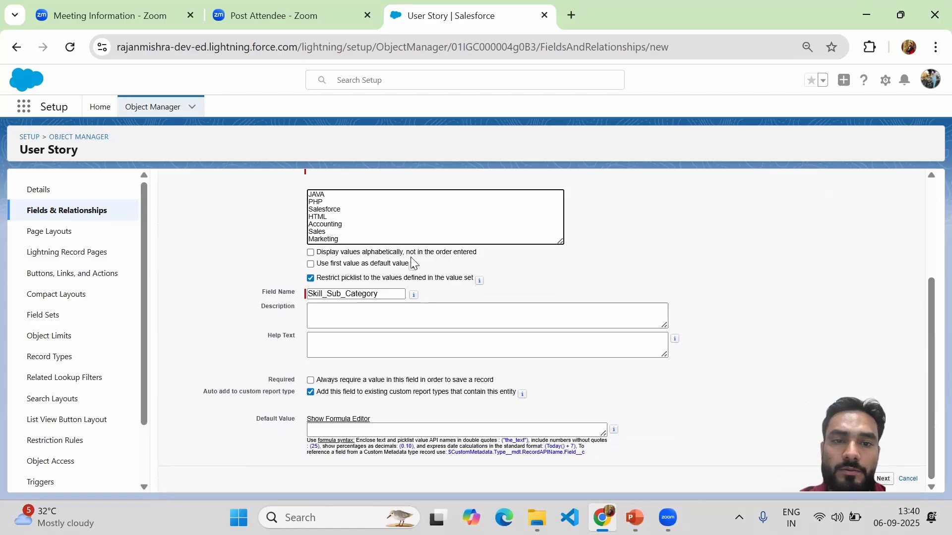
pyautogui.click(334, 251)
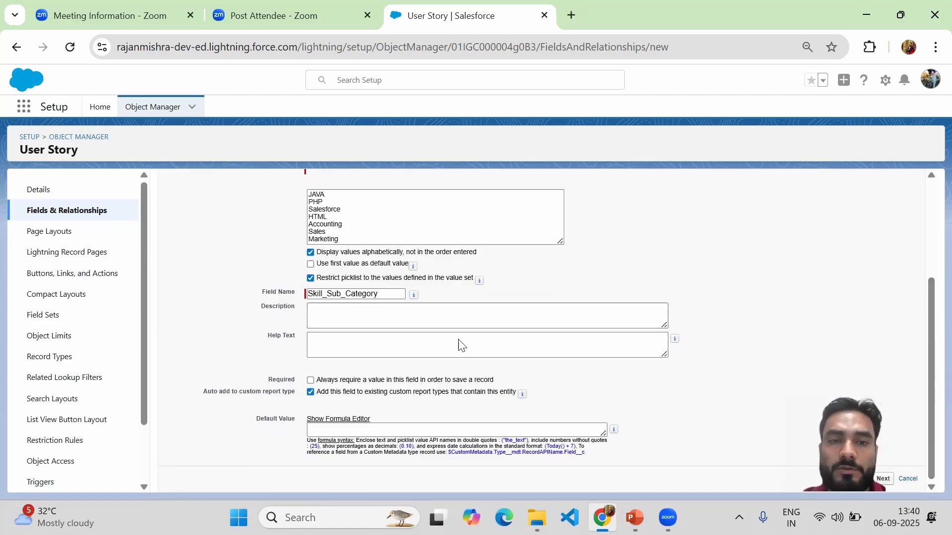
# Step: Save the Skill Sub Category field with the default field-level security and User Story Layout
pyautogui.click(880, 482)
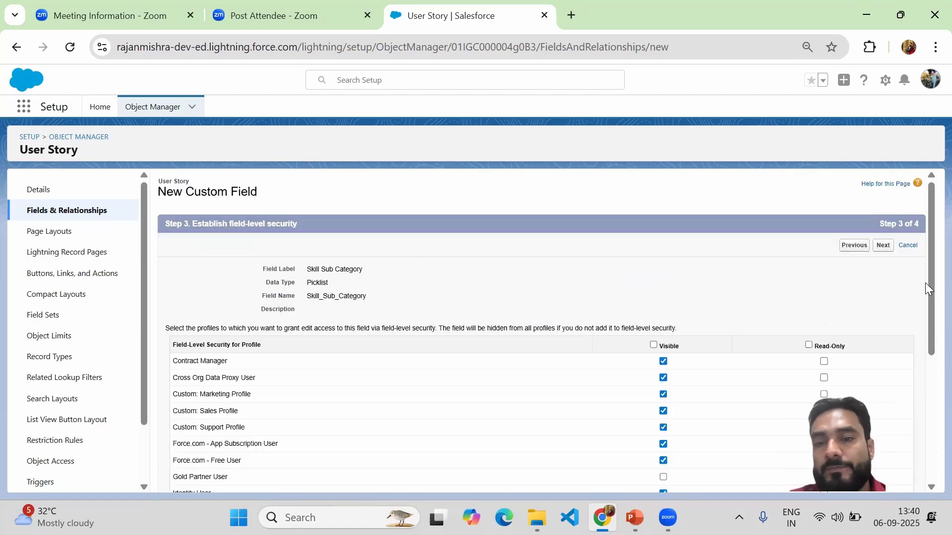
pyautogui.click(883, 245)
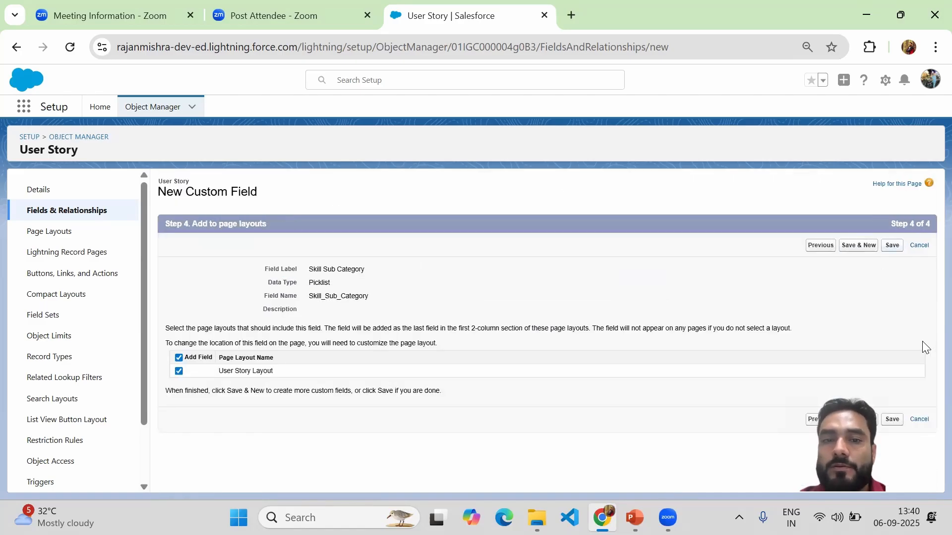
pyautogui.click(890, 246)
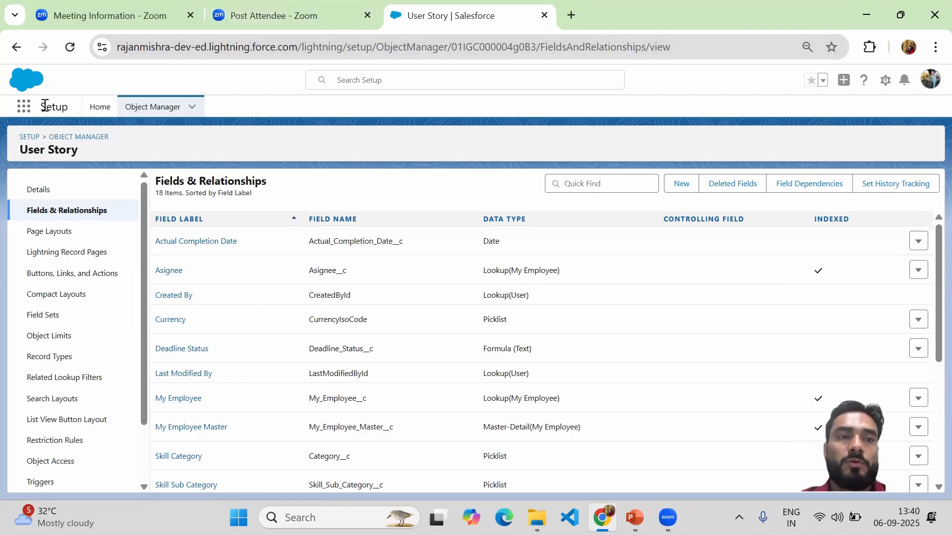
# Step: Duplicate the Salesforce browser tab and open the My JIRA Board app in the copy
pyautogui.rightClick(460, 28)
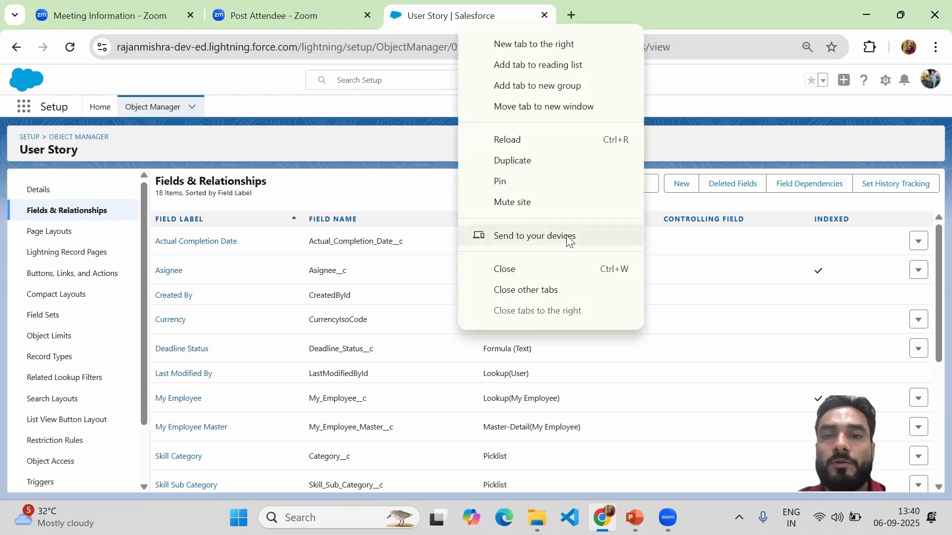
pyautogui.click(513, 161)
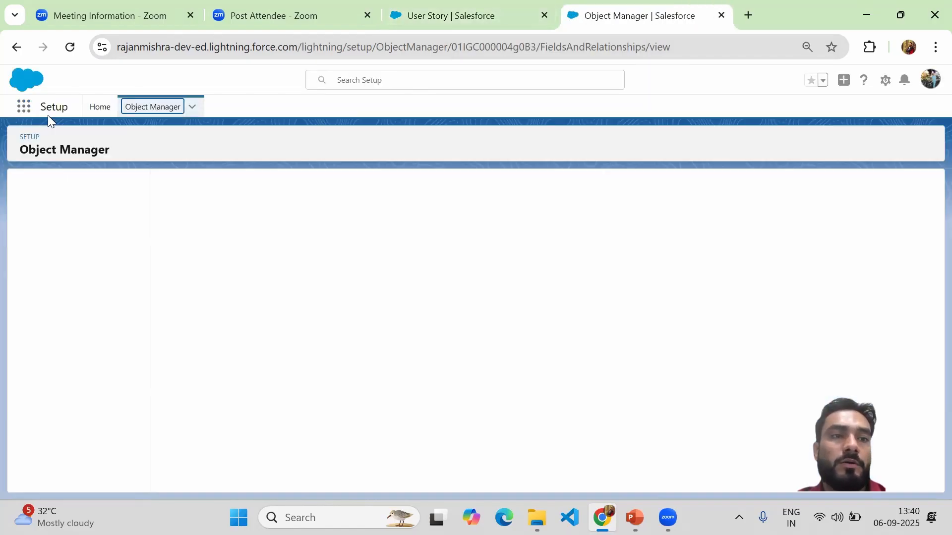
pyautogui.click(22, 103)
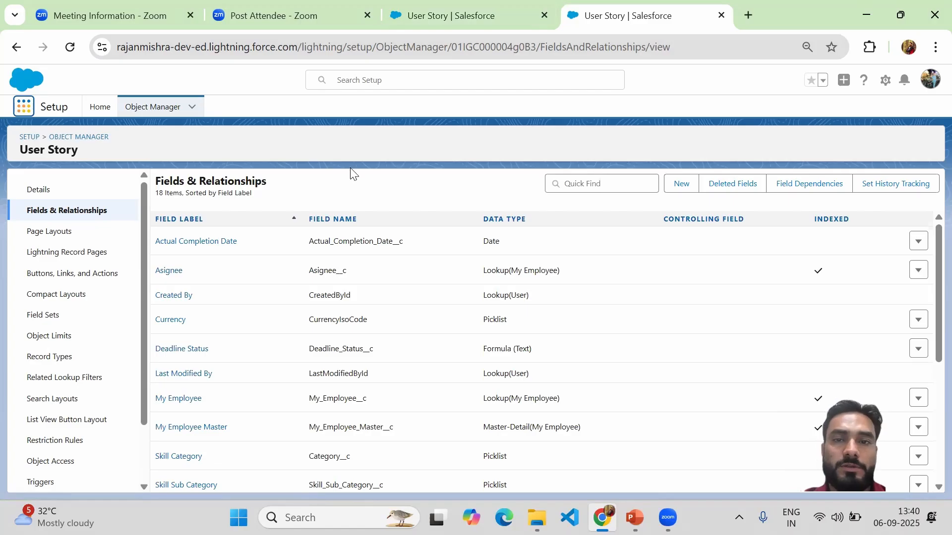
pyautogui.write('my')
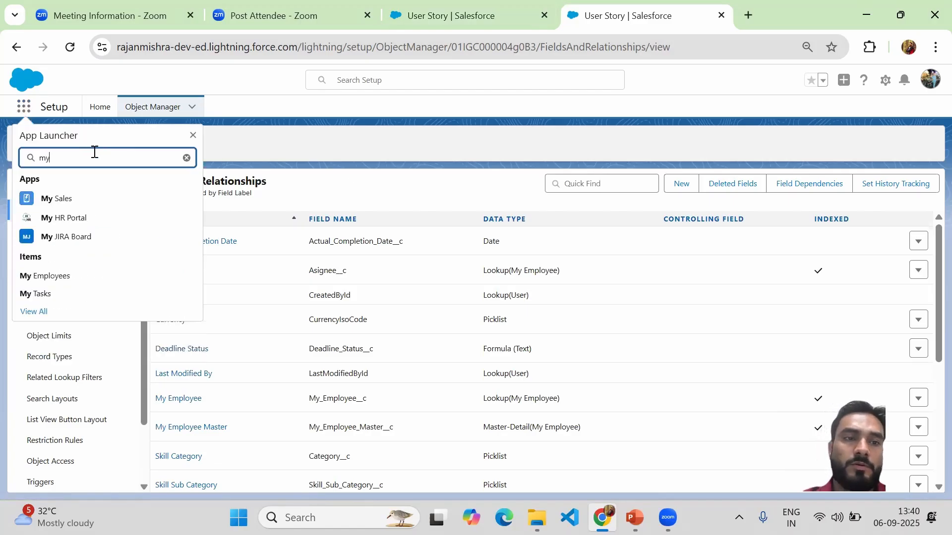
pyautogui.click(73, 245)
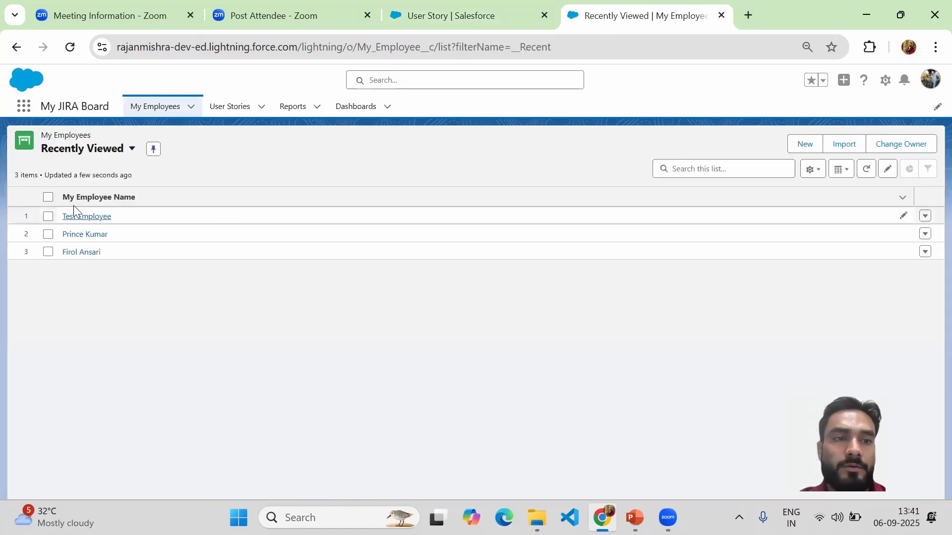
# Step: Sort the recently viewed User Stories by number in descending order and open record US-000012
pyautogui.click(233, 110)
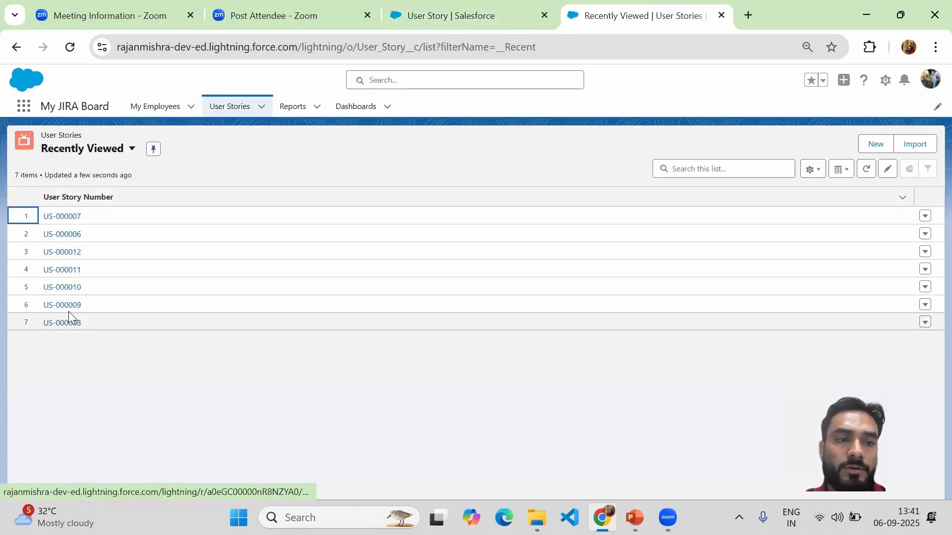
pyautogui.click(69, 197)
pyautogui.click(68, 197)
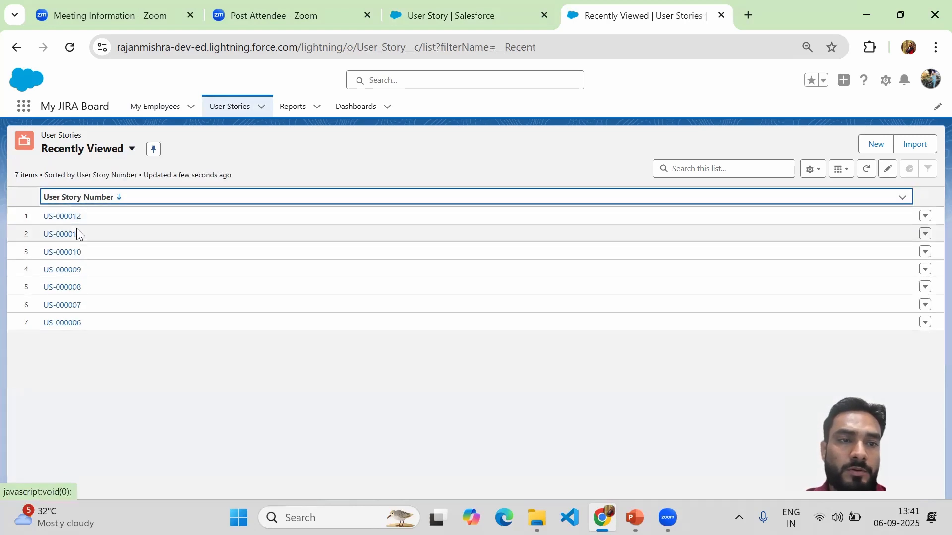
pyautogui.click(70, 217)
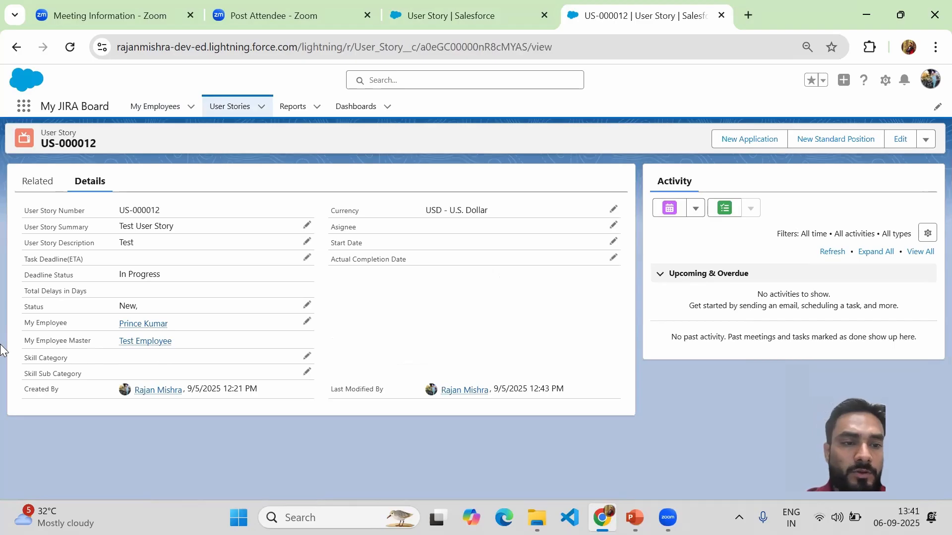
# Step: Open the user story for inline editing and review the available values of Skill Category and Skill Sub Category
pyautogui.moveTo(25, 359); pyautogui.dragTo(73, 375)
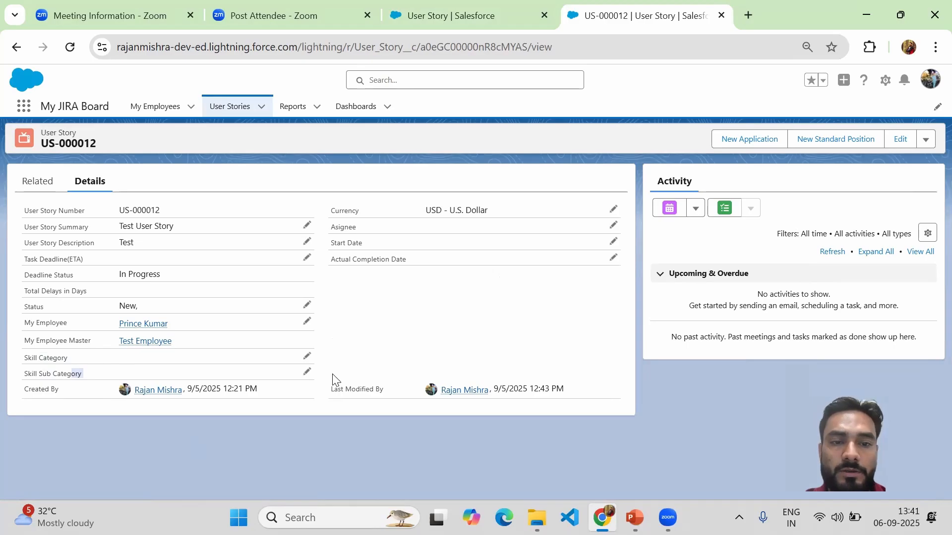
pyautogui.click(306, 358)
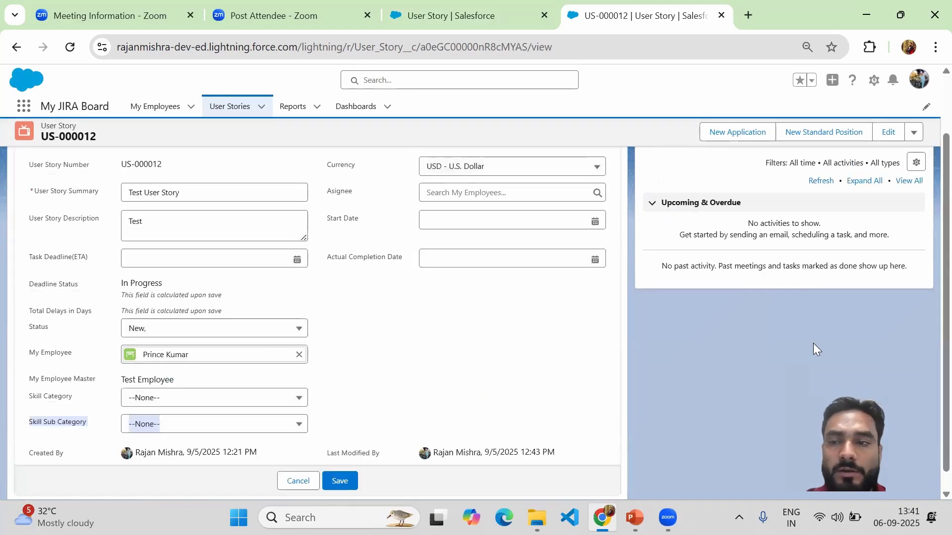
pyautogui.moveTo(928, 283); pyautogui.dragTo(927, 386)
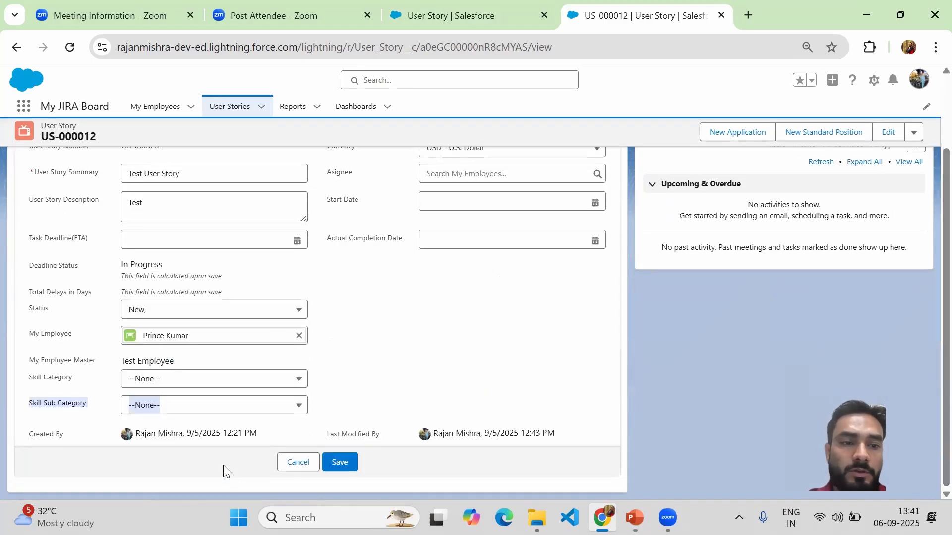
pyautogui.click(203, 380)
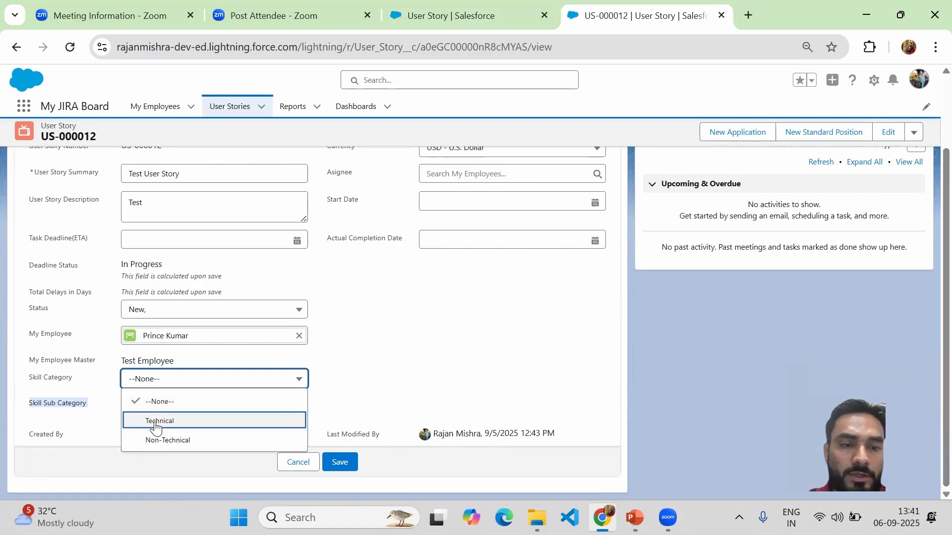
pyautogui.click(363, 402)
pyautogui.click(189, 408)
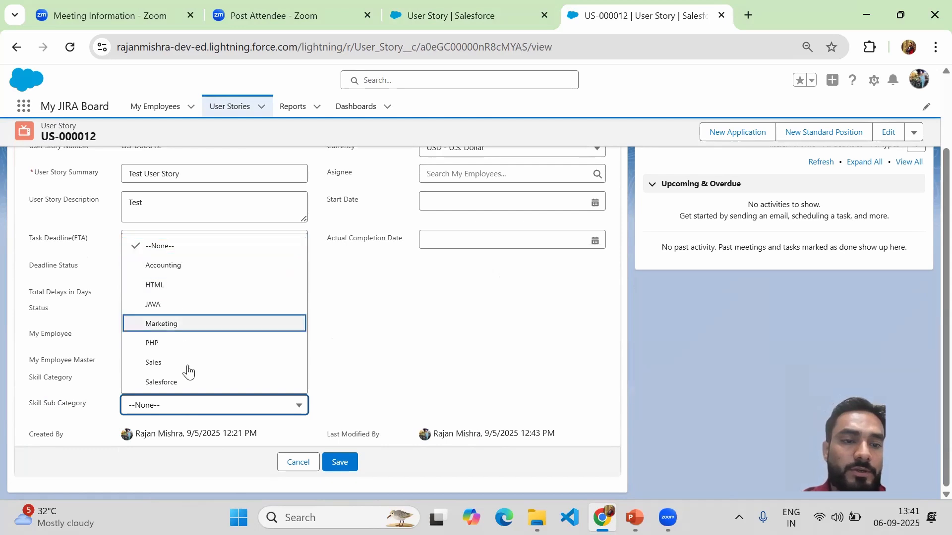
pyautogui.click(377, 380)
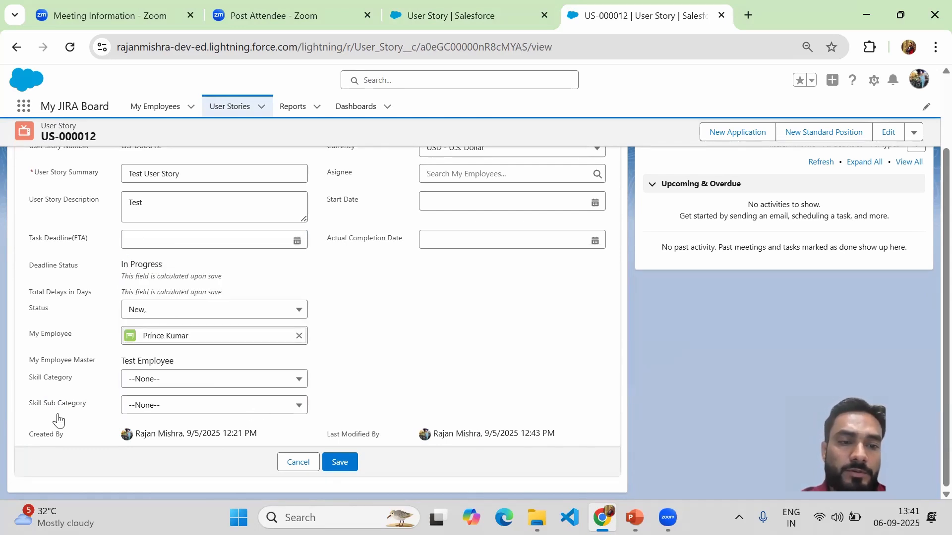
# Step: Set the story's Skill Category to Technical and check which Skill Sub Category values are offered for it
pyautogui.click(160, 382)
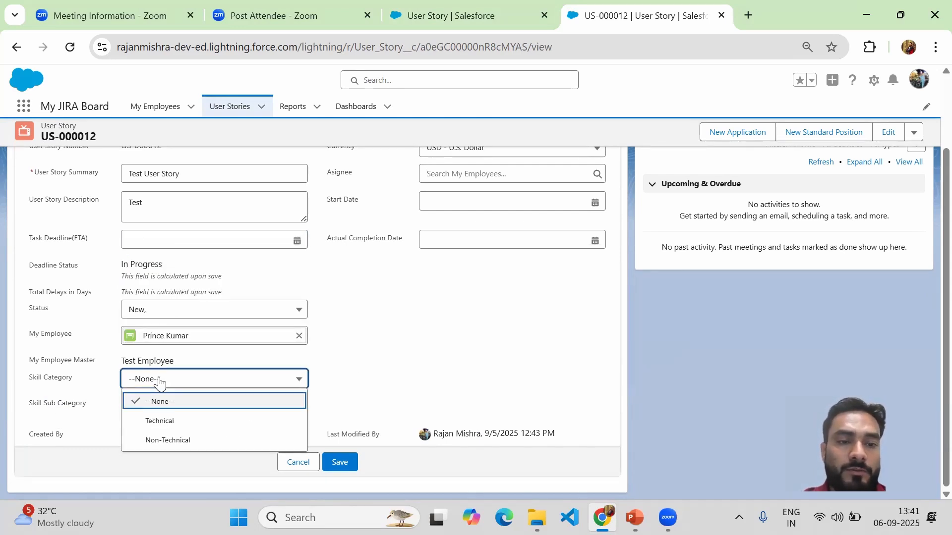
pyautogui.click(161, 420)
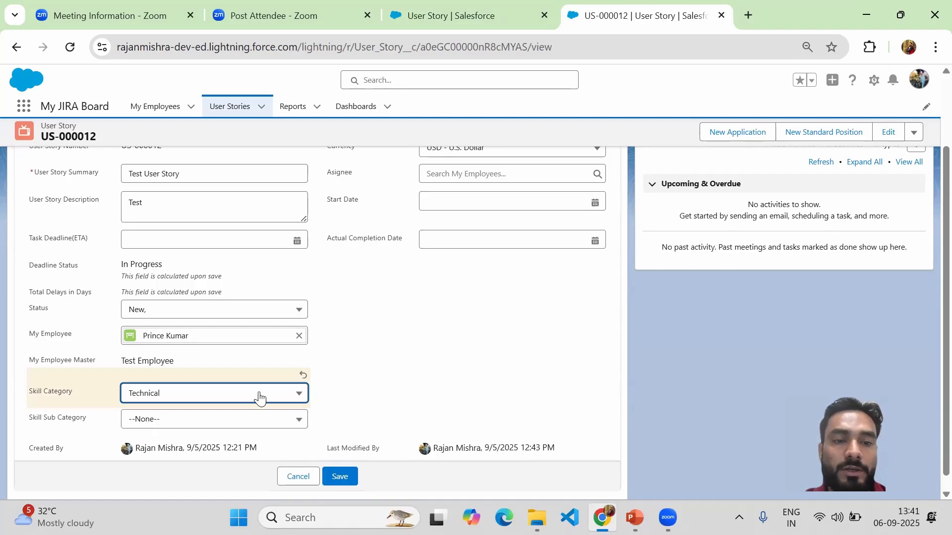
pyautogui.click(238, 420)
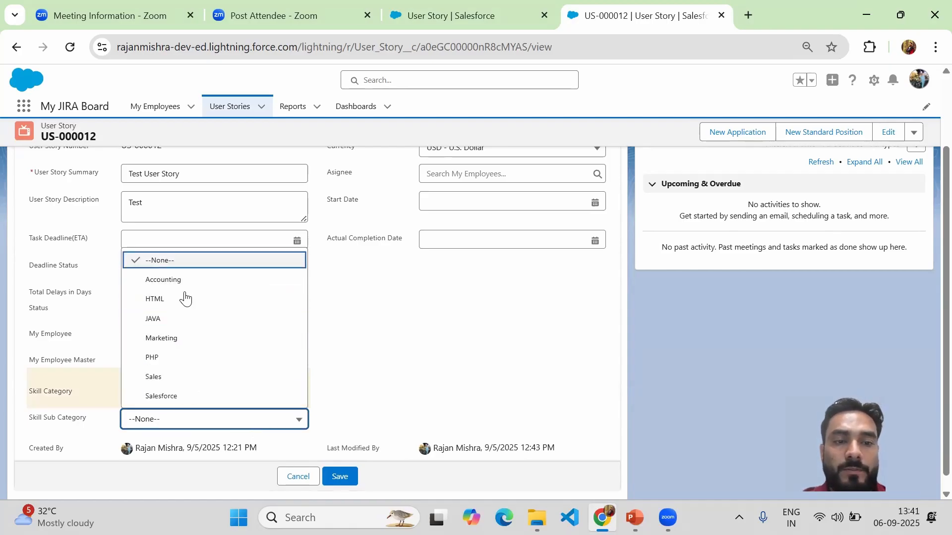
pyautogui.click(373, 366)
# Step: Switch Skill Category to Non-Technical and check the Skill Sub Category values offered for it
pyautogui.click(202, 395)
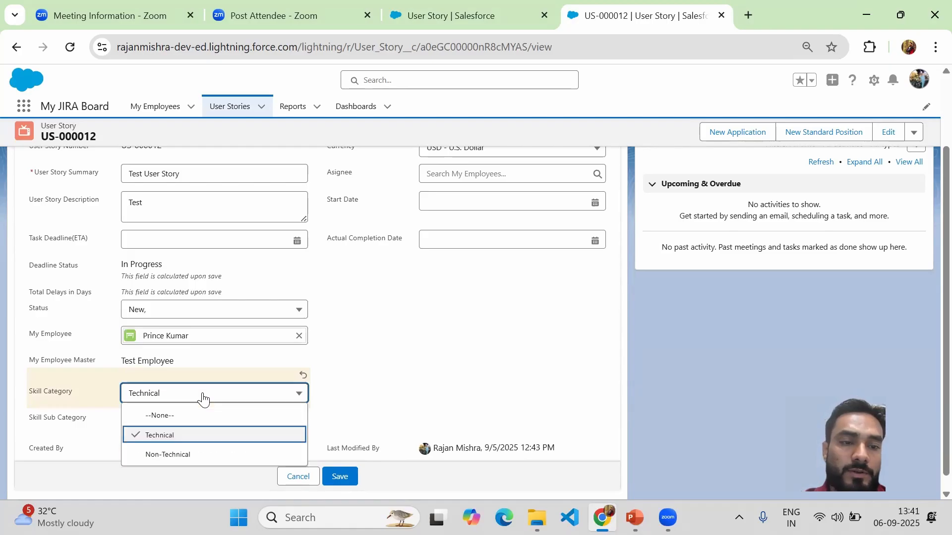
pyautogui.click(172, 456)
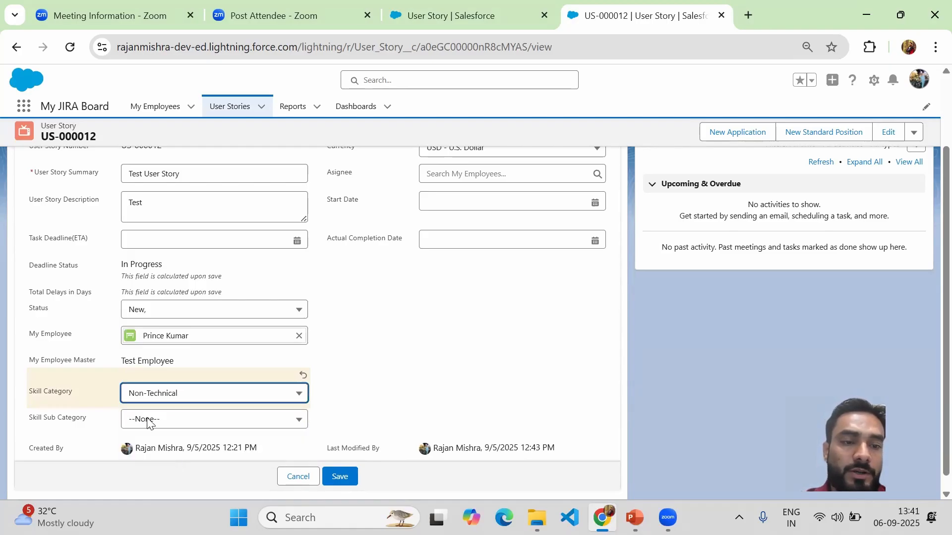
pyautogui.scroll(-1, 931, 397)
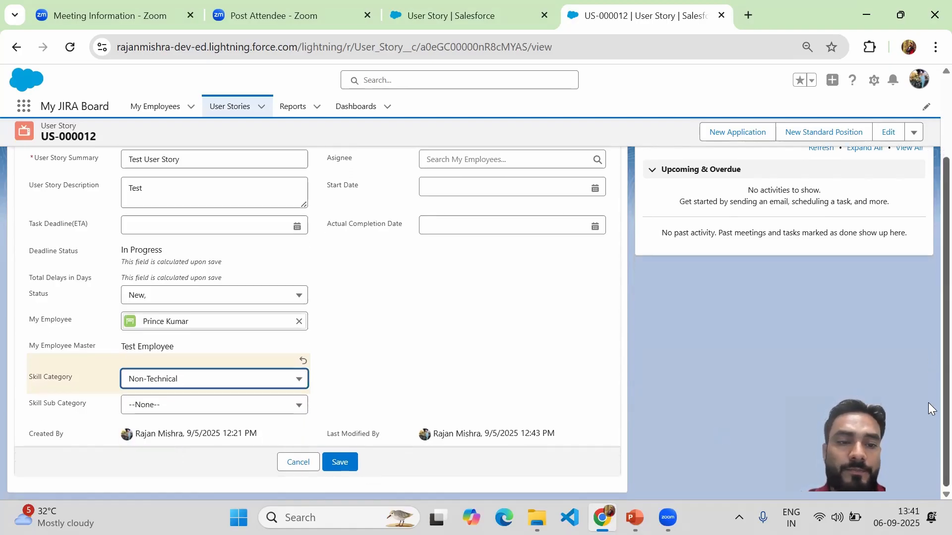
pyautogui.click(278, 413)
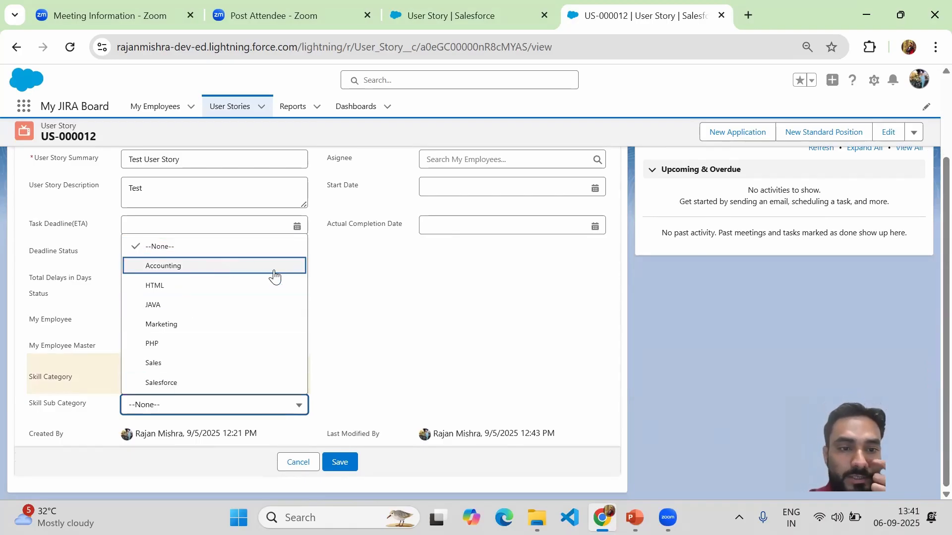
pyautogui.click(445, 358)
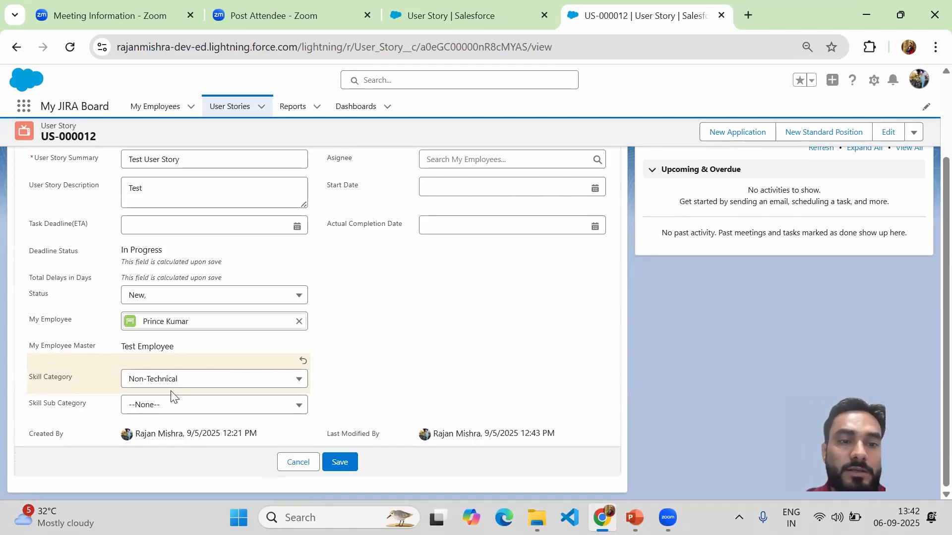
# Step: Review the Skill Sub Category values under Non-Technical once more and return to the User Story setup tab
pyautogui.click(191, 386)
pyautogui.click(191, 387)
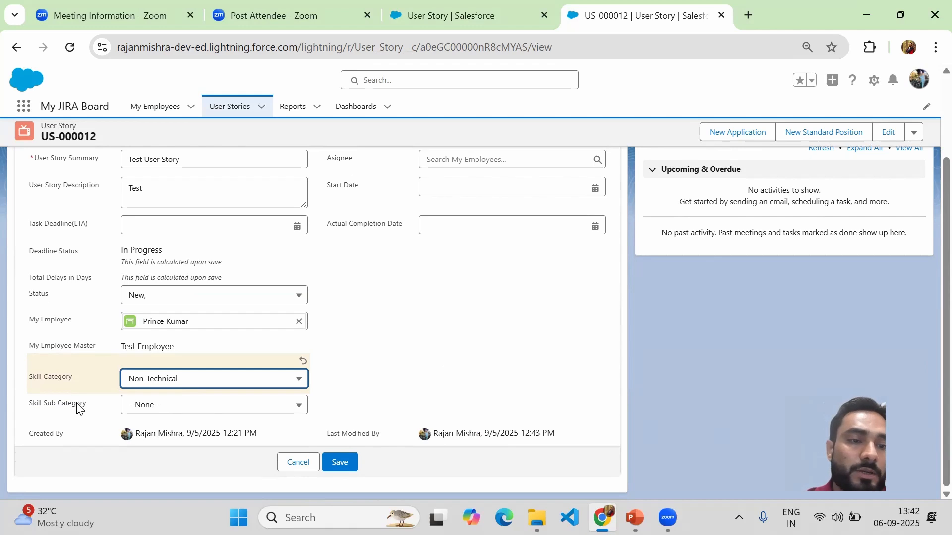
pyautogui.click(207, 410)
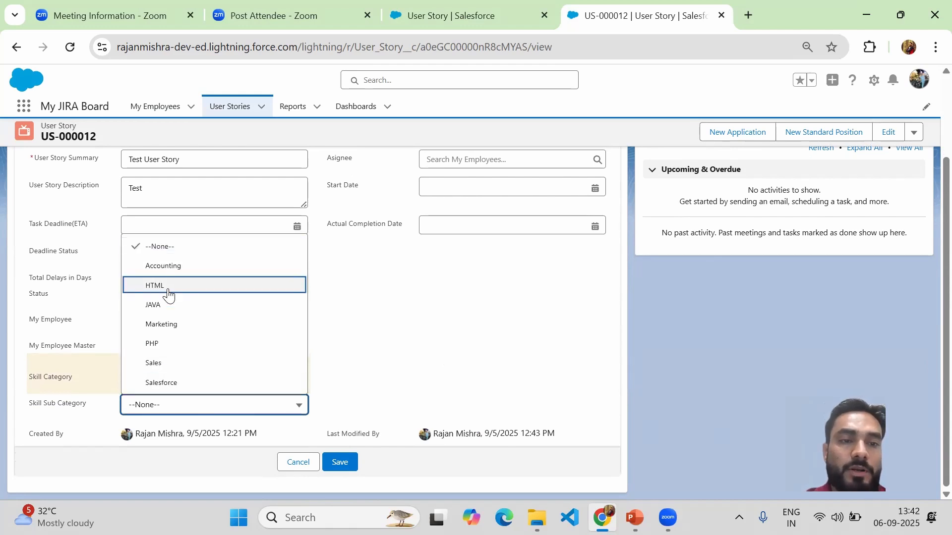
pyautogui.click(475, 337)
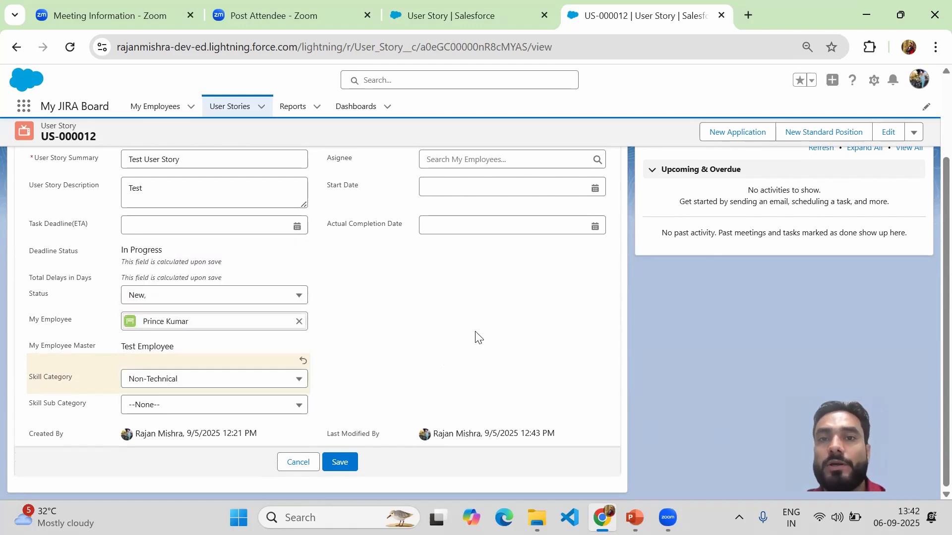
pyautogui.click(462, 18)
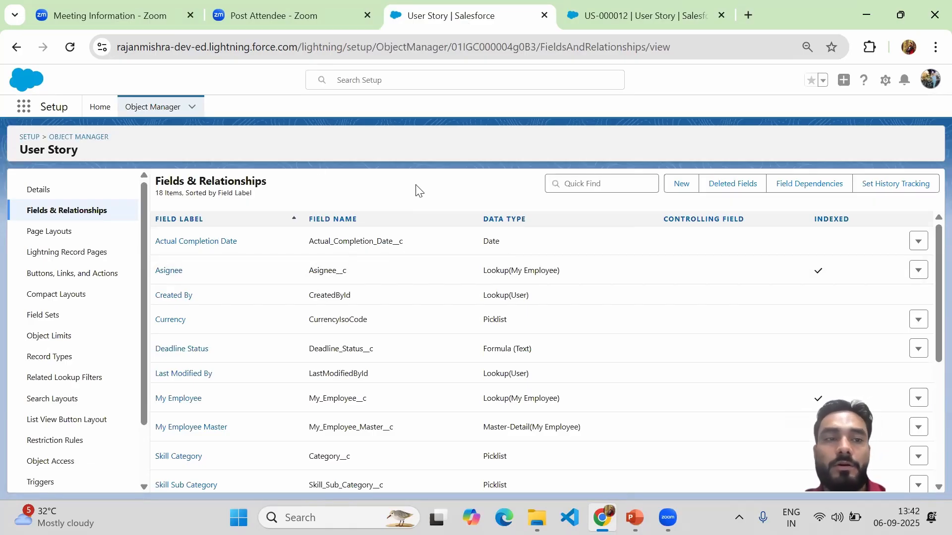
pyautogui.click(808, 192)
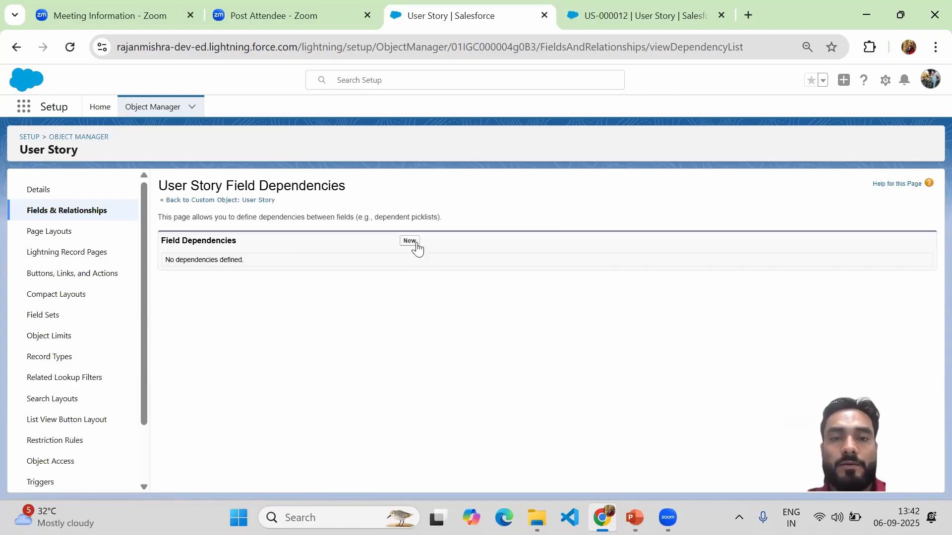
pyautogui.click(410, 241)
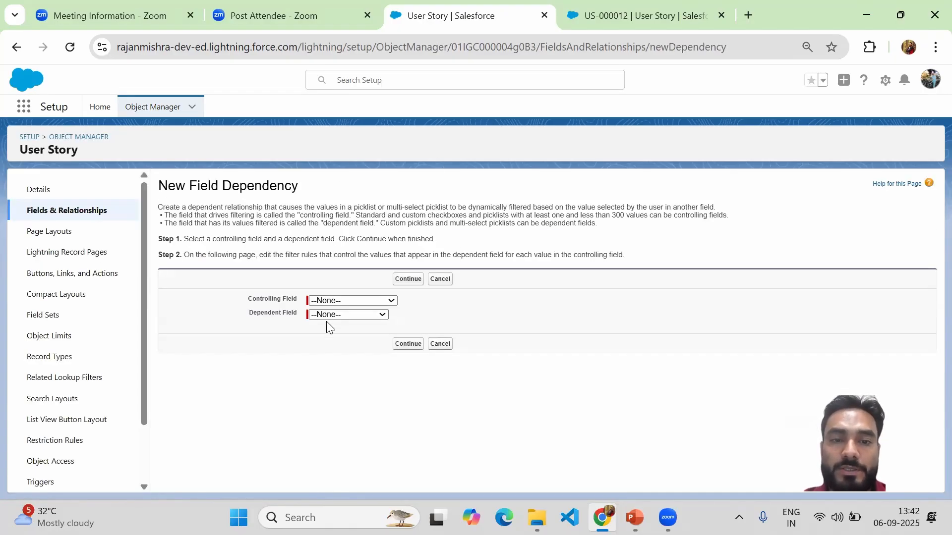
pyautogui.click(388, 303)
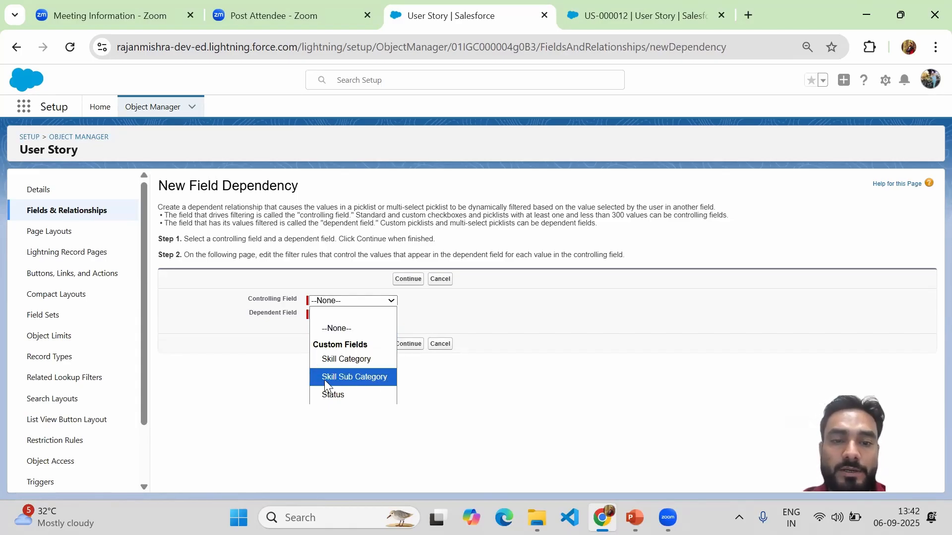
pyautogui.click(429, 315)
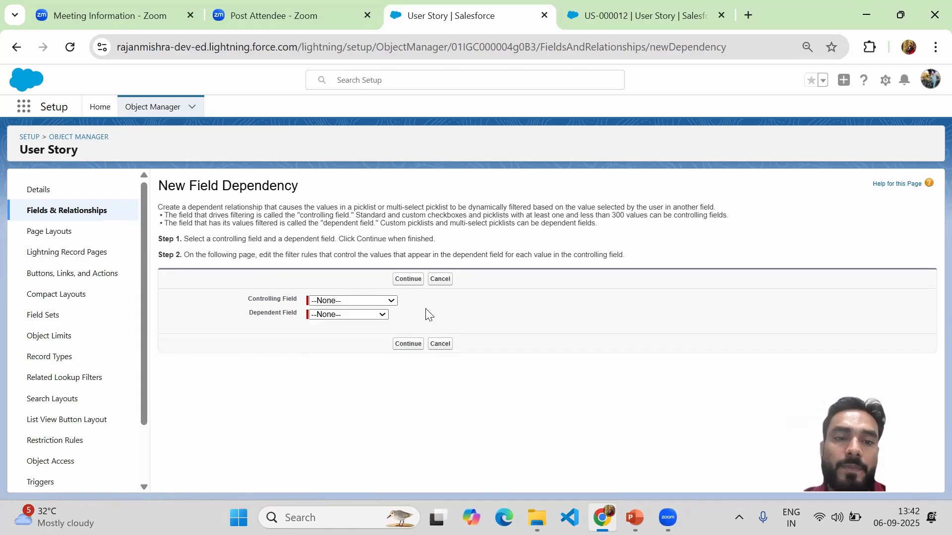
pyautogui.moveTo(248, 298); pyautogui.dragTo(339, 301)
pyautogui.click(336, 301)
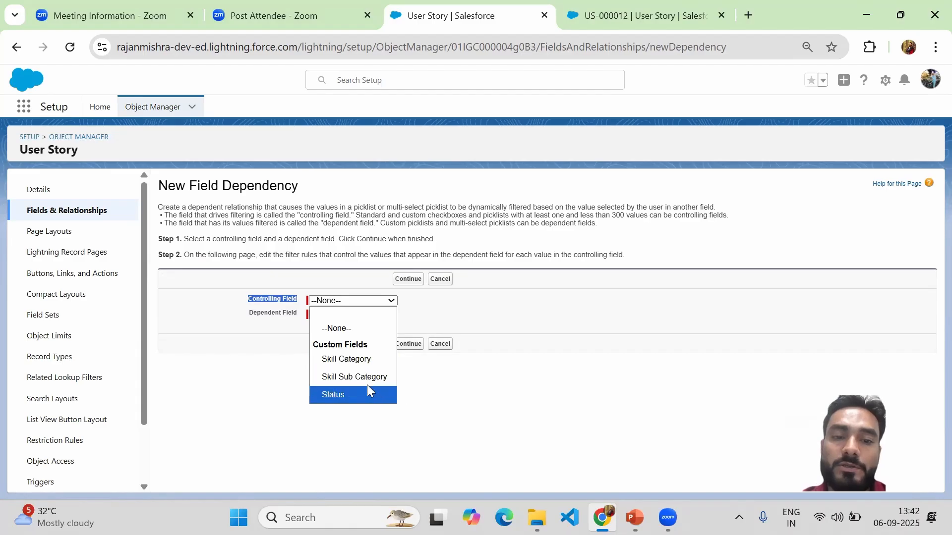
pyautogui.click(366, 361)
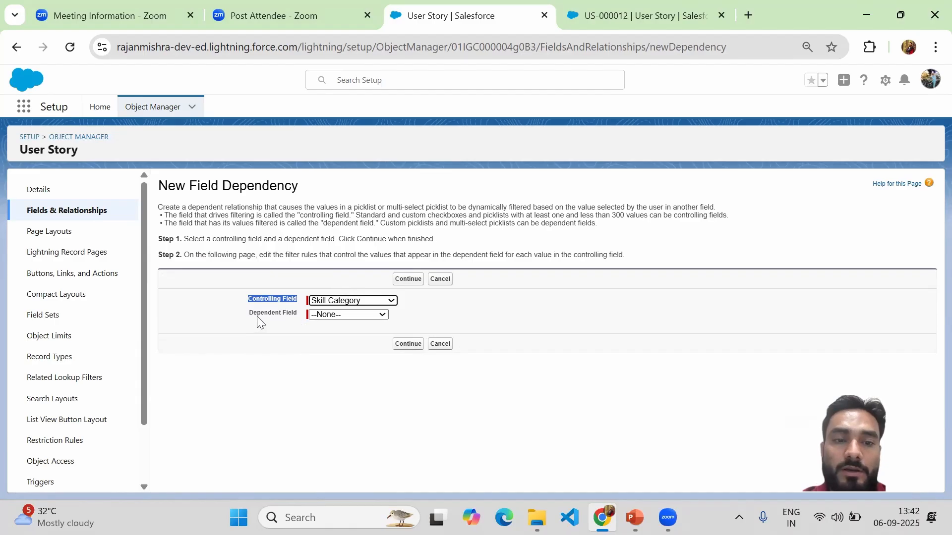
pyautogui.click(340, 316)
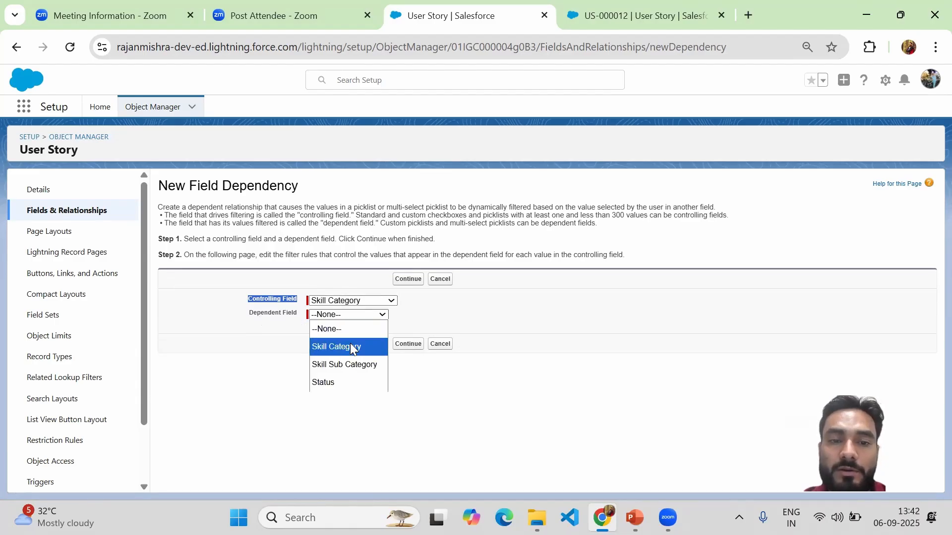
pyautogui.click(355, 366)
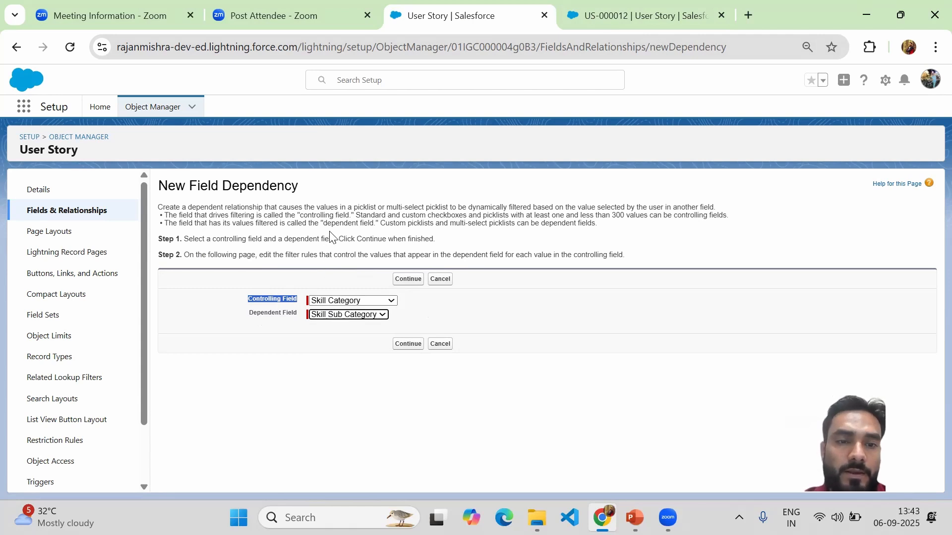
# Step: Search the User Story object's fields for "skill" and open the Skill Category field for editing
pyautogui.click(56, 216)
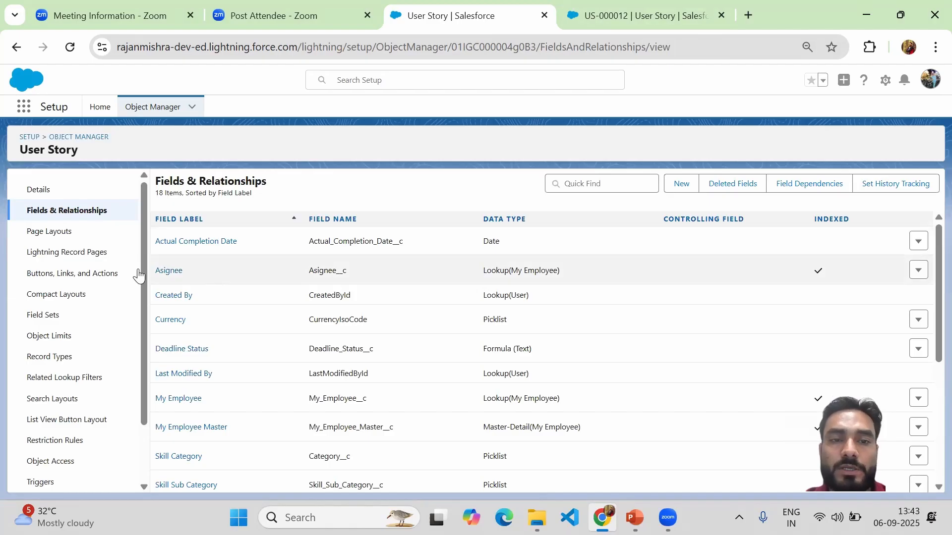
pyautogui.click(590, 188)
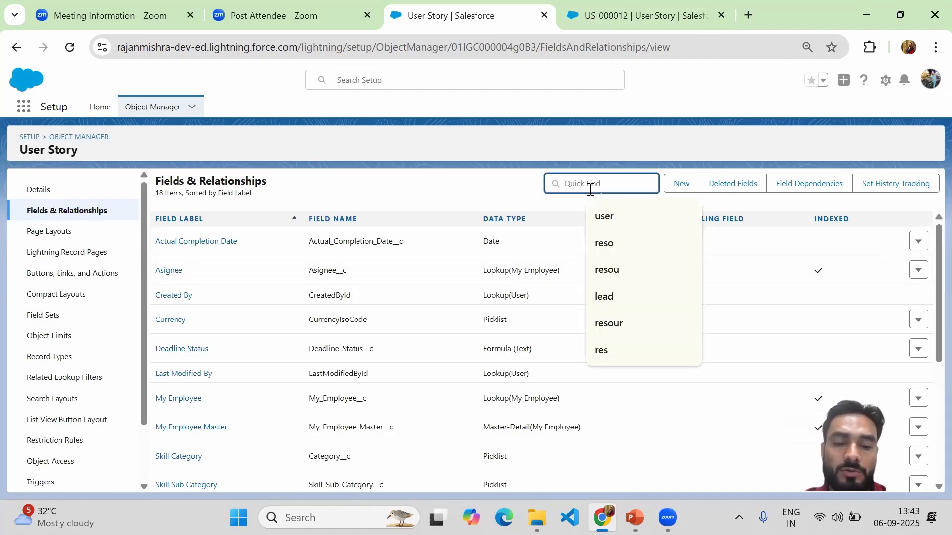
pyautogui.write('skill')
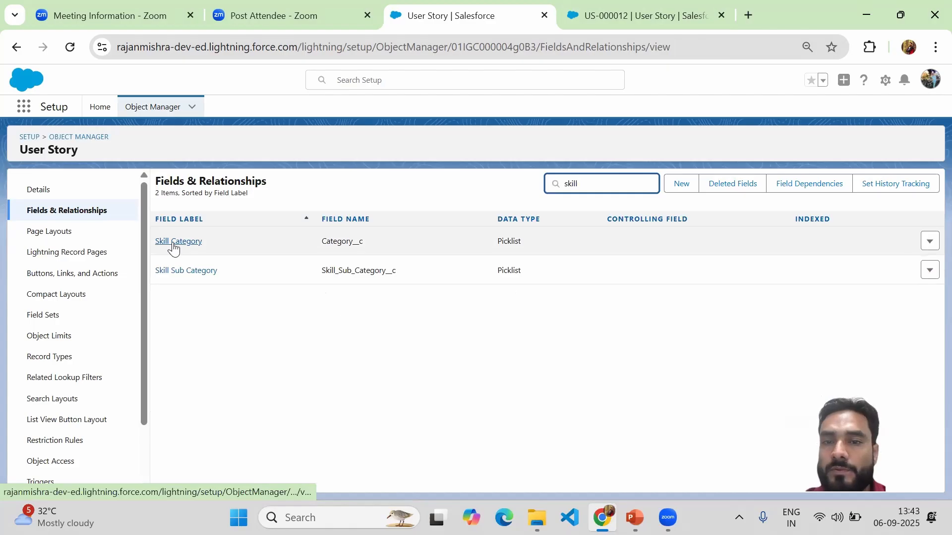
pyautogui.click(173, 249)
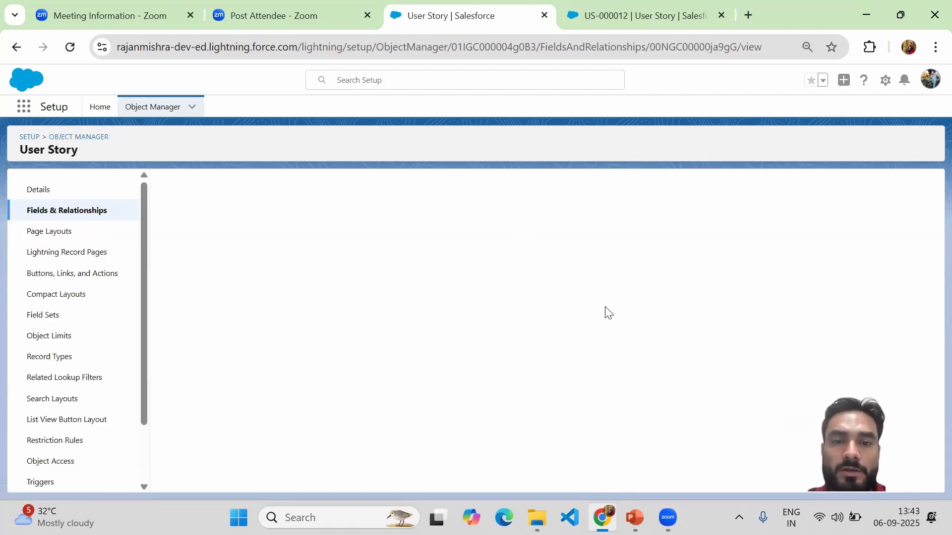
pyautogui.click(406, 241)
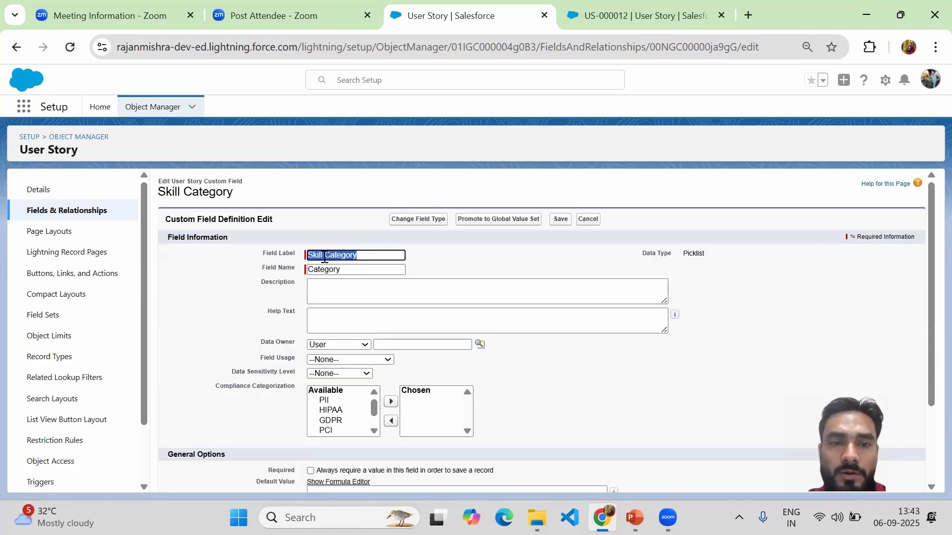
# Step: Change the field label to "Skills Category" and accept the label-change warning
pyautogui.click(324, 258)
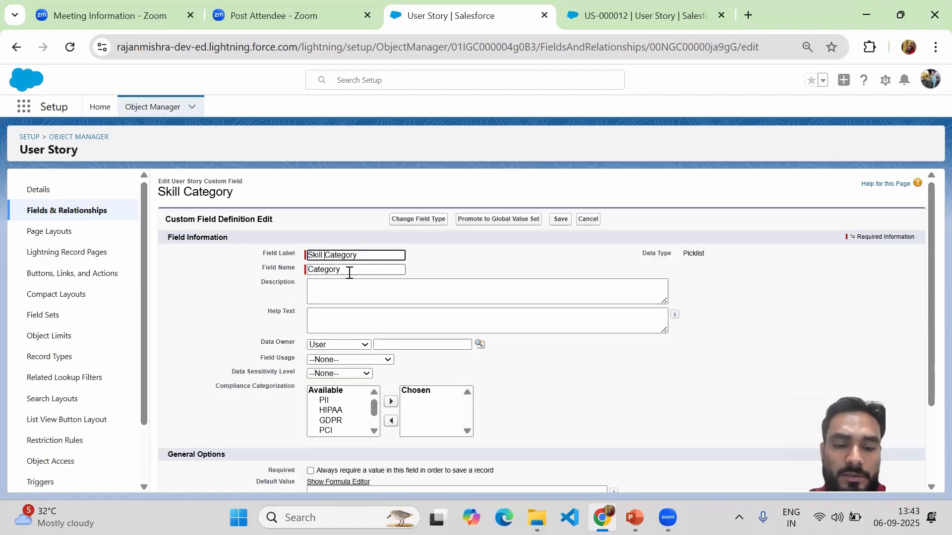
pyautogui.write('s')
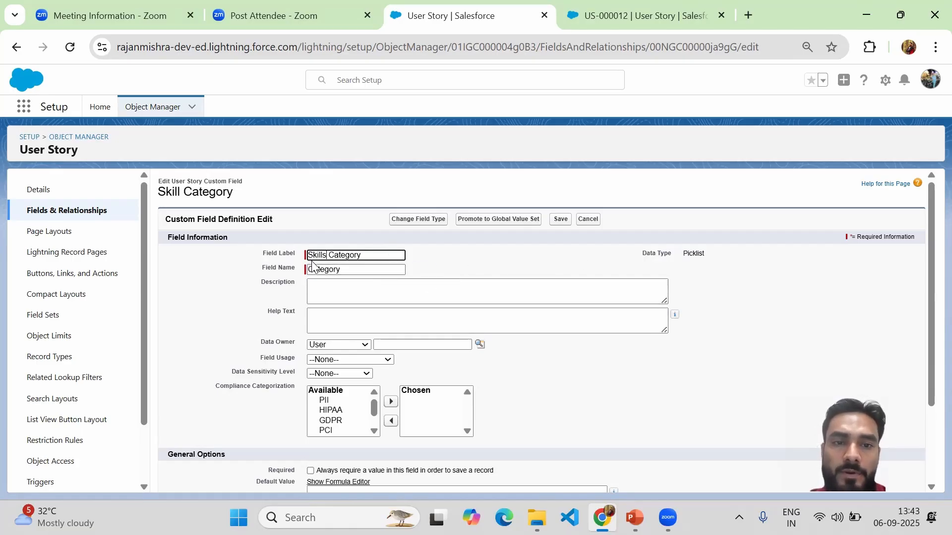
pyautogui.moveTo(309, 257); pyautogui.dragTo(364, 257)
pyautogui.hotkey('ctrl', 'c')
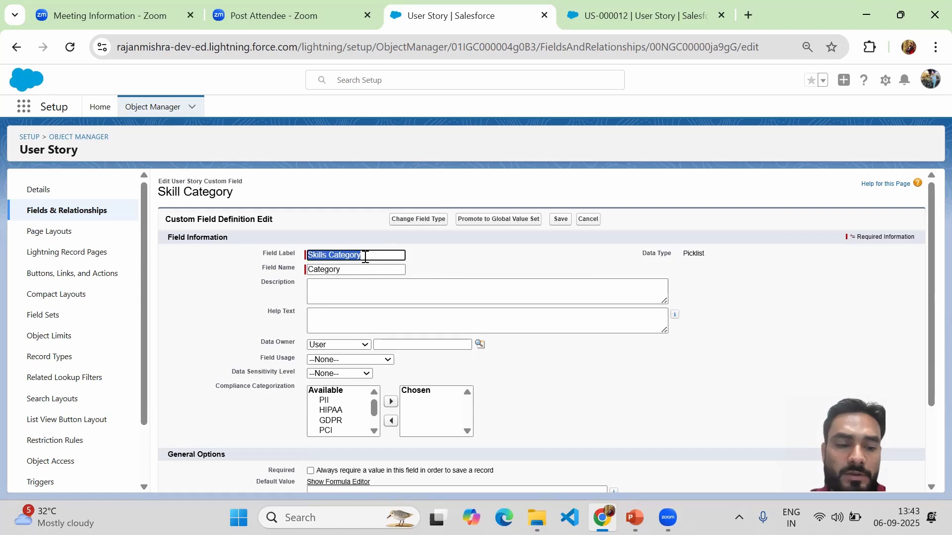
pyautogui.click(327, 276)
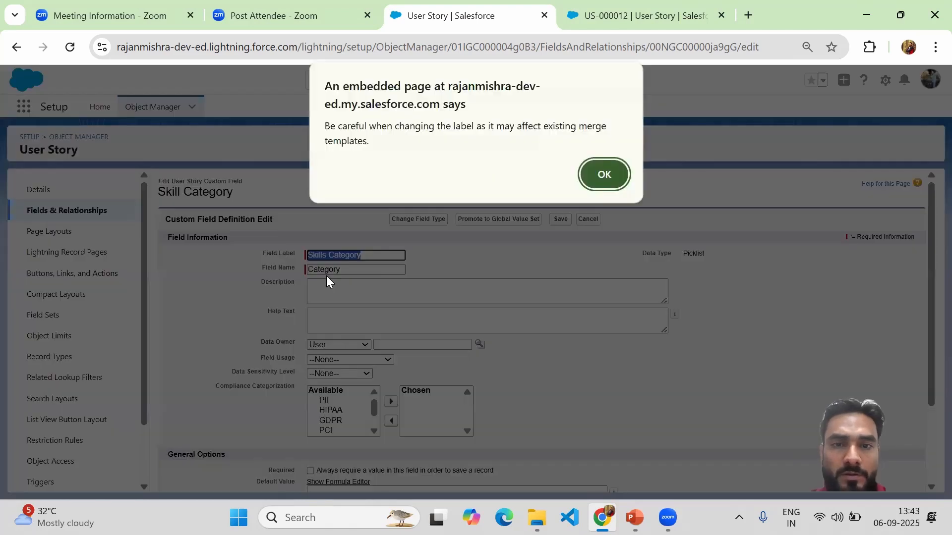
pyautogui.click(604, 176)
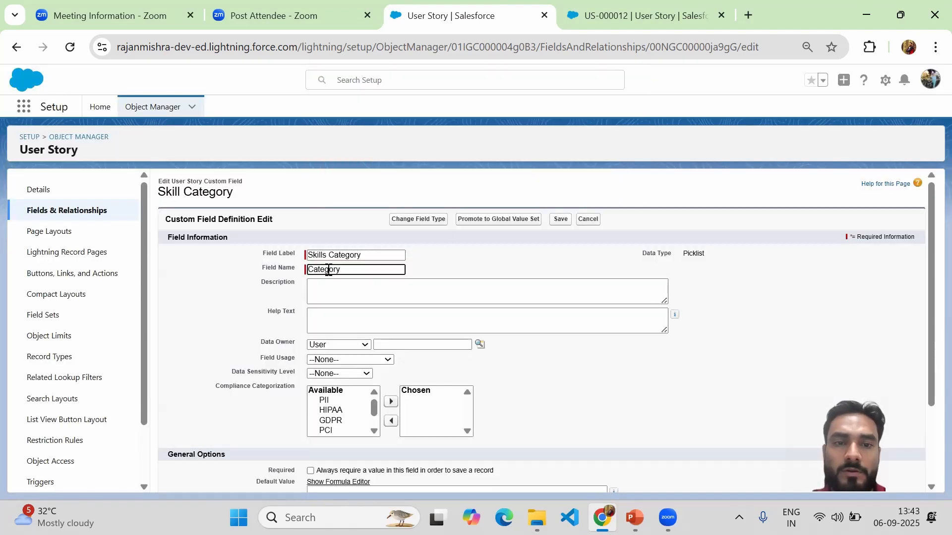
# Step: Set the field name of the category picklist to "Skills_Category", reusing the new label text
pyautogui.doubleClick(328, 271)
pyautogui.hotkey('ctrl', 'v')
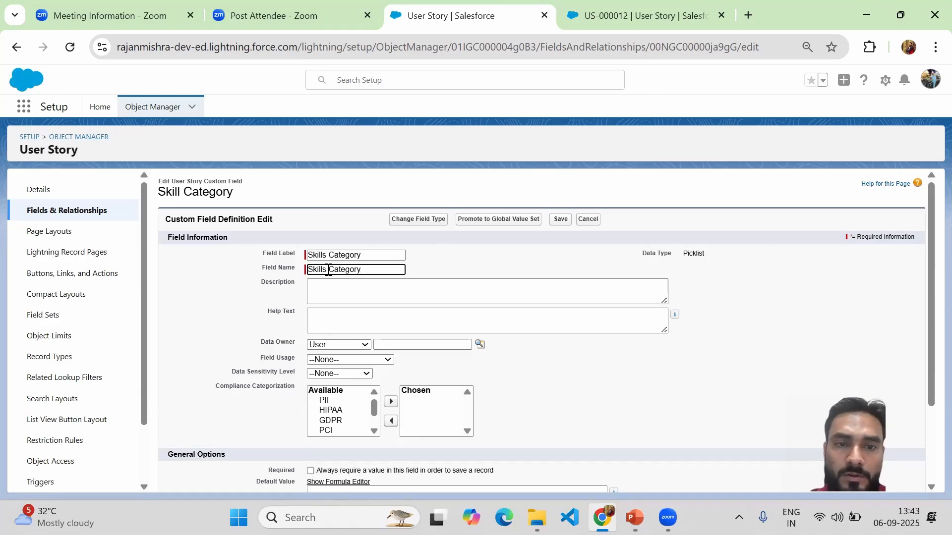
pyautogui.click(328, 272)
pyautogui.press('BackSpace')
pyautogui.write('_')
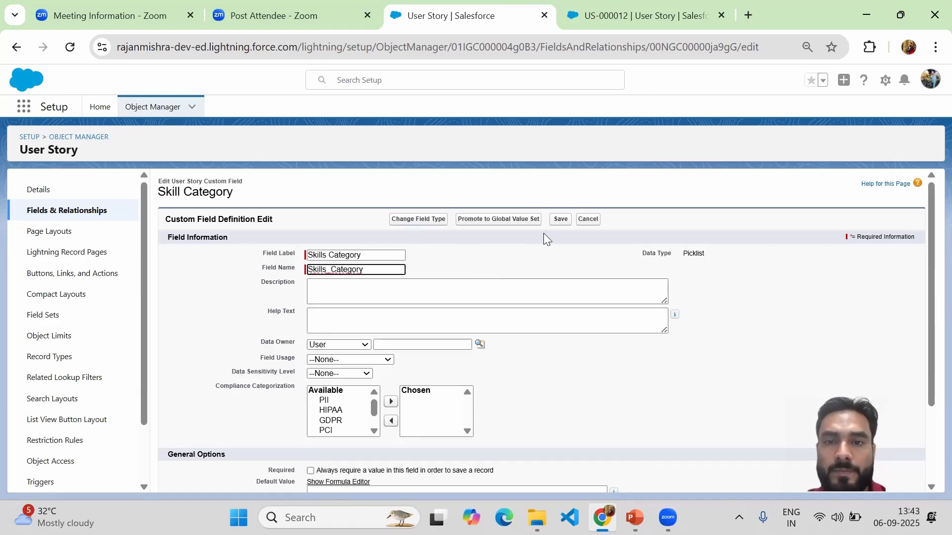
# Step: Save the renamed category field, accepting the name-change warning, and return to the User Story fields list
pyautogui.click(558, 227)
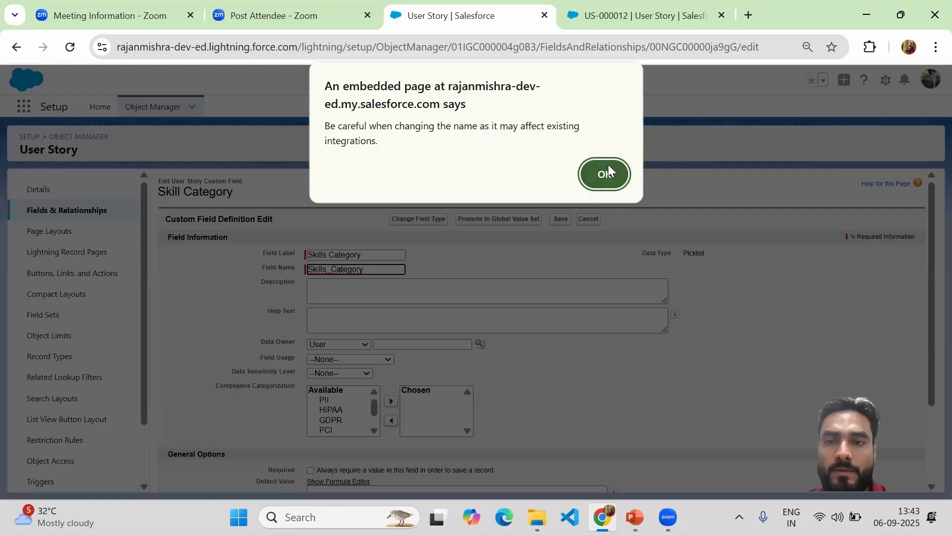
pyautogui.click(608, 165)
pyautogui.click(563, 220)
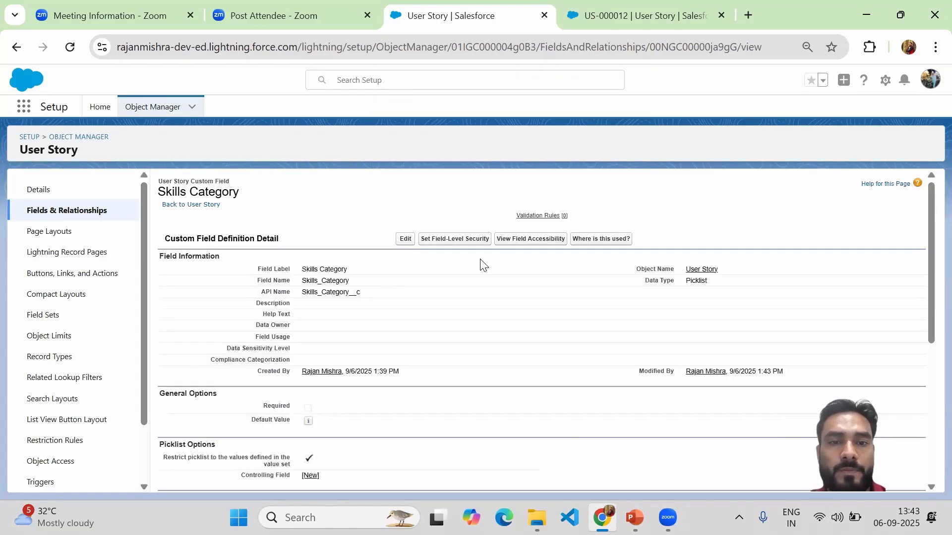
pyautogui.click(89, 209)
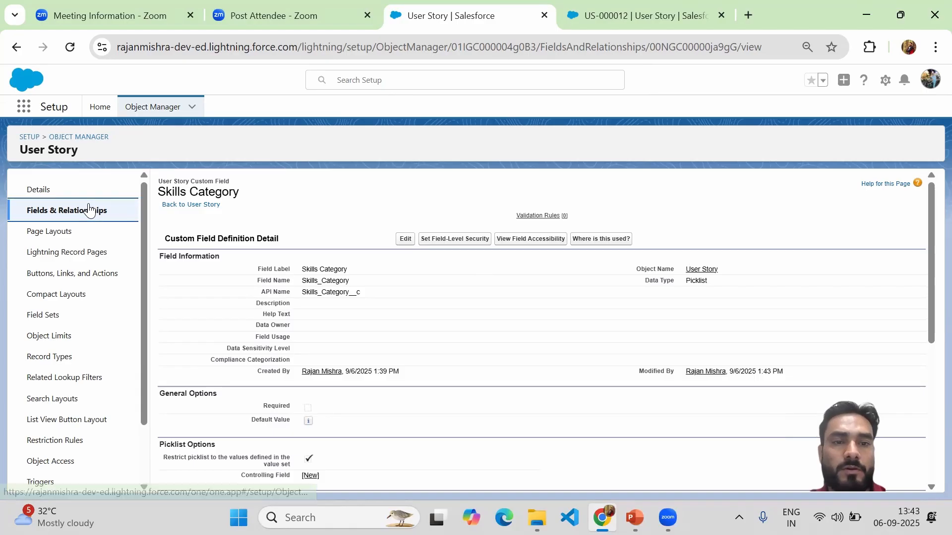
# Step: Search the User Story fields for "ski" and open the Skill Sub Category field for editing
pyautogui.click(589, 184)
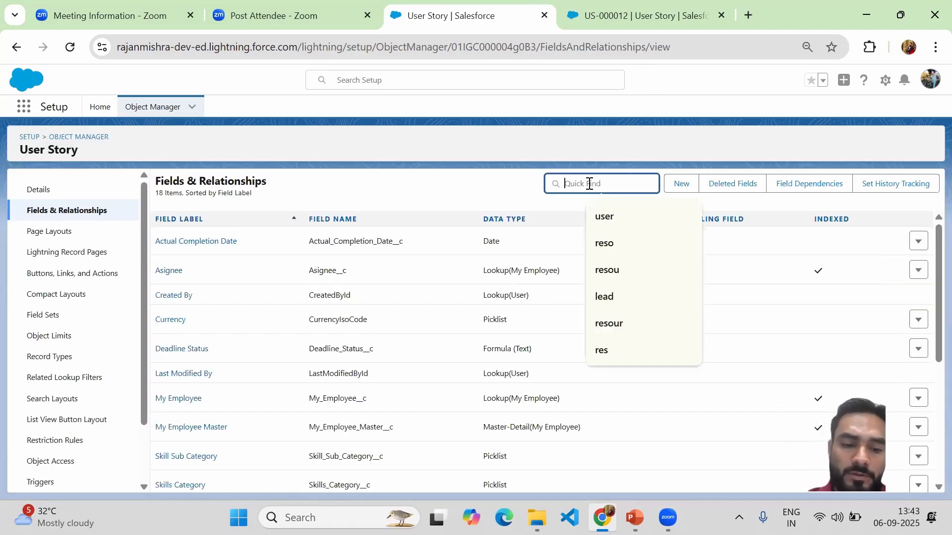
pyautogui.write('ski')
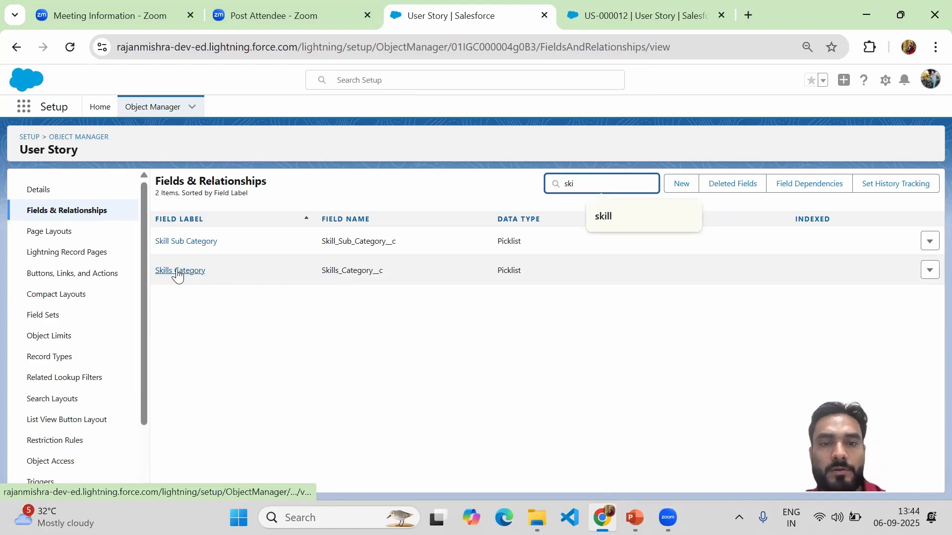
pyautogui.click(183, 243)
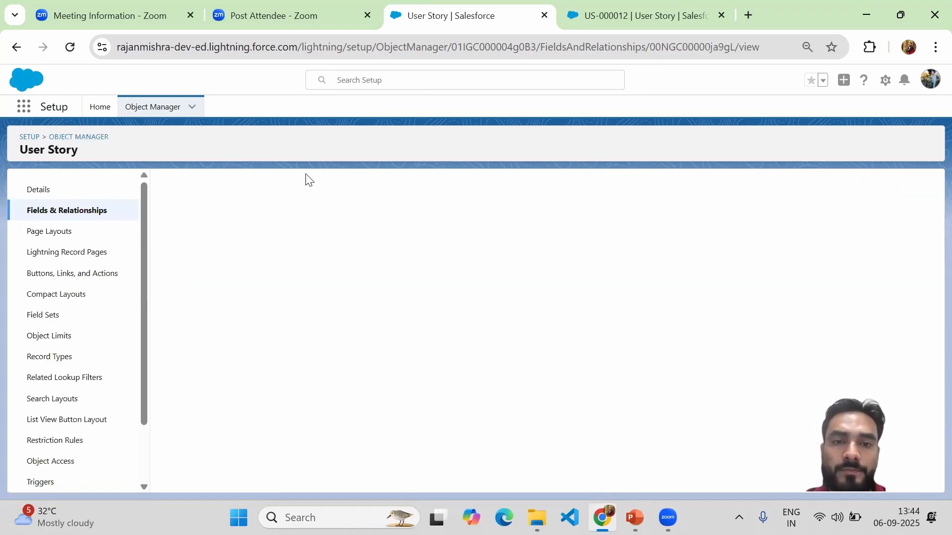
pyautogui.click(404, 239)
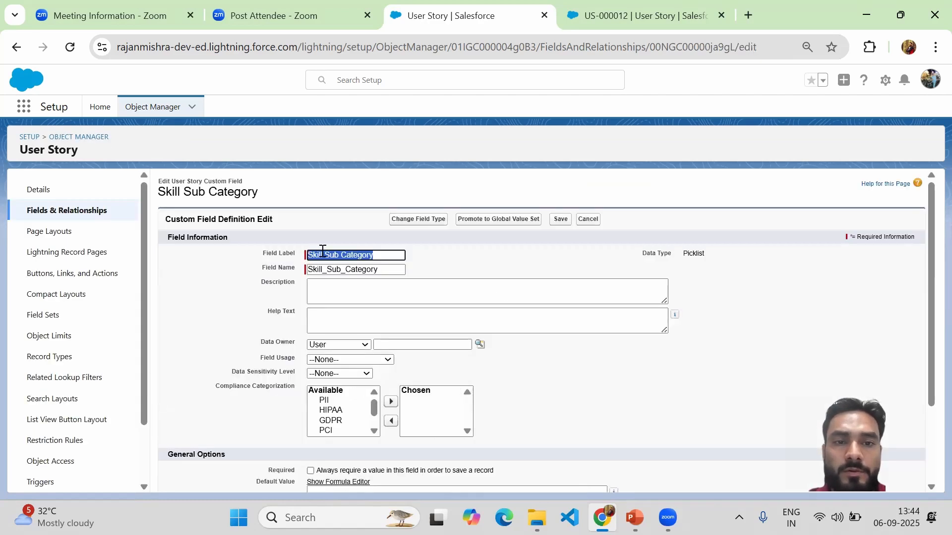
# Step: Change the field label to "Skills Sub Category" and the field name to "Skills_Sub_Category"
pyautogui.click(323, 256)
pyautogui.write('s')
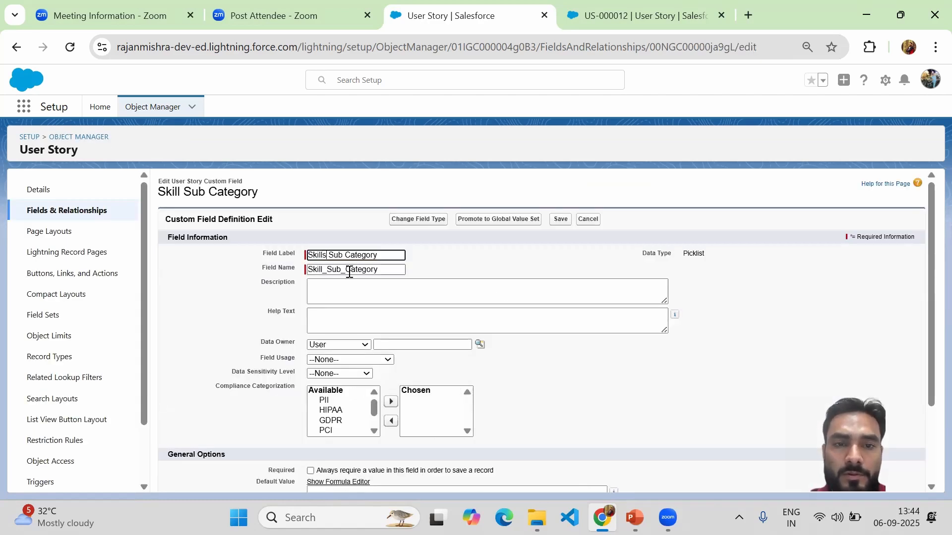
pyautogui.click(323, 268)
pyautogui.press('Return')
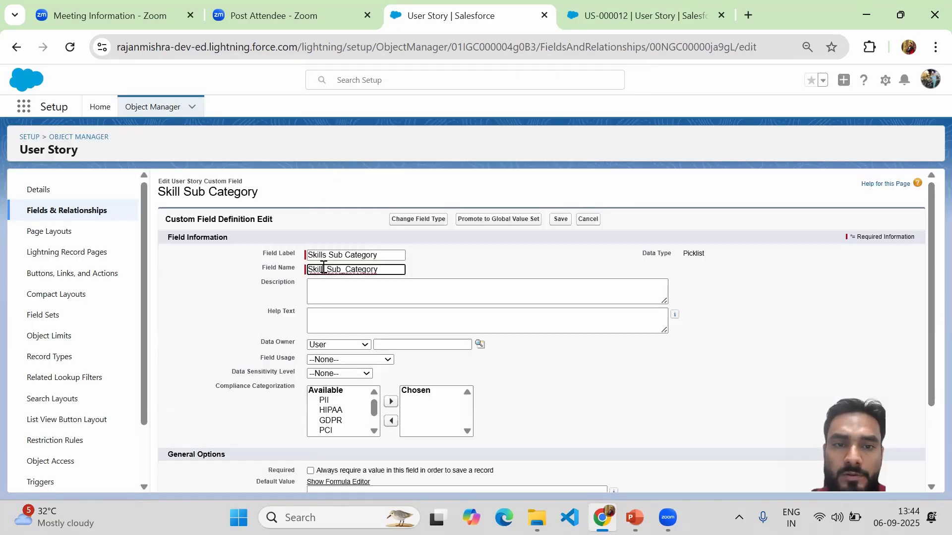
pyautogui.click(322, 268)
pyautogui.write('s')
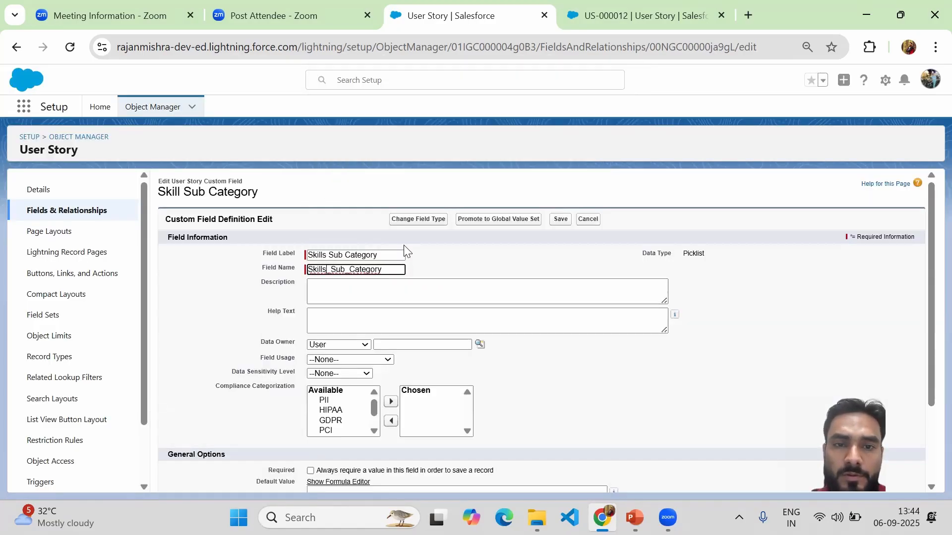
# Step: Save the renamed sub category field, accept the name-change warning and return to the User Story fields list
pyautogui.click(561, 221)
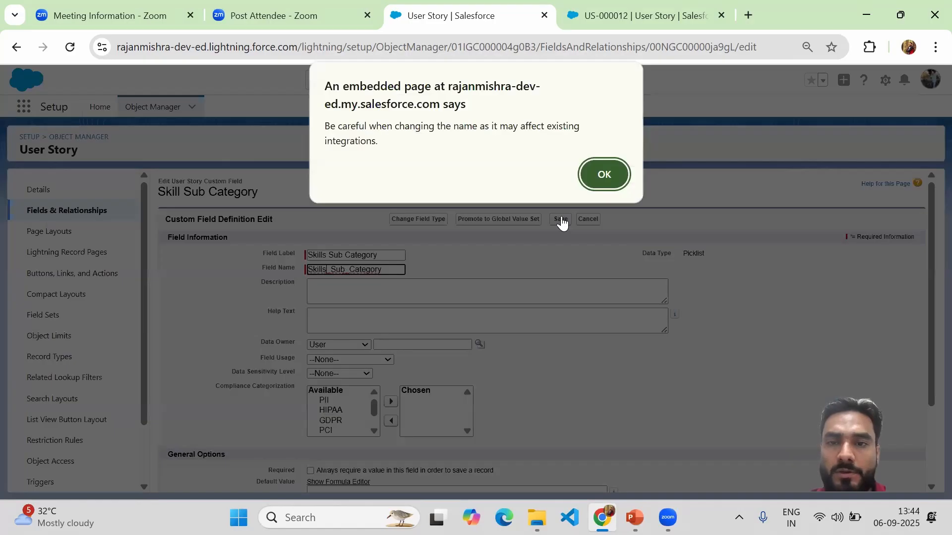
pyautogui.press('Return')
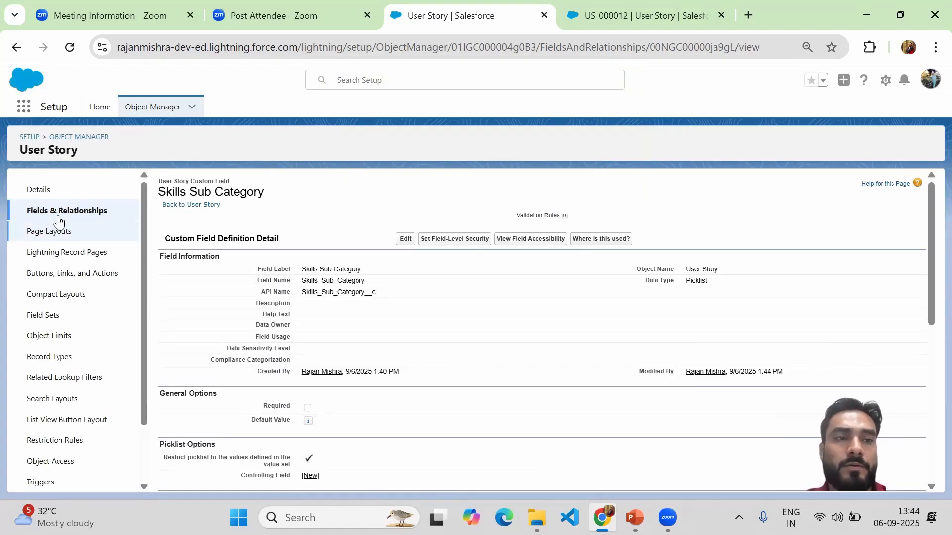
pyautogui.click(94, 213)
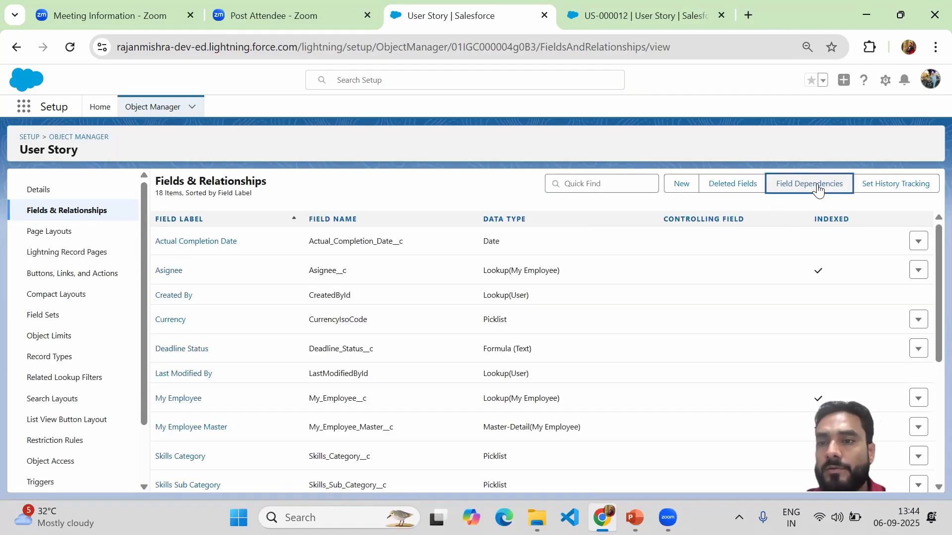
# Step: Start a new field dependency with Skills Category as the controlling field and Skills Sub Category as the dependent field, and continue to its value matrix
pyautogui.click(818, 190)
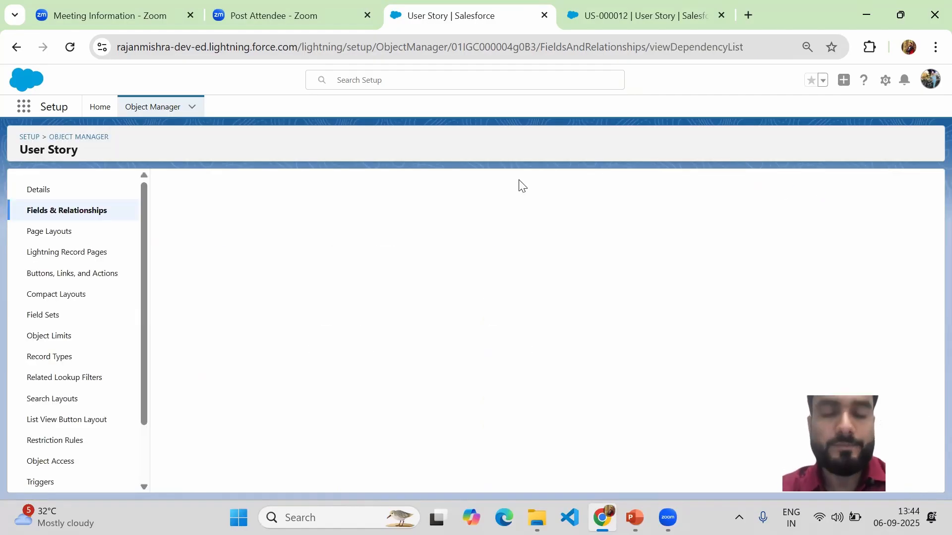
pyautogui.click(411, 243)
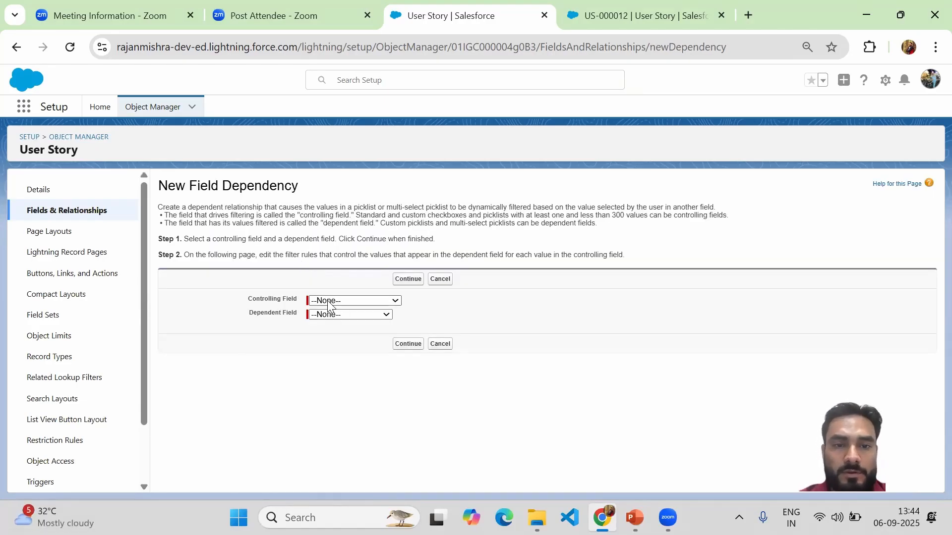
pyautogui.click(328, 303)
pyautogui.click(358, 359)
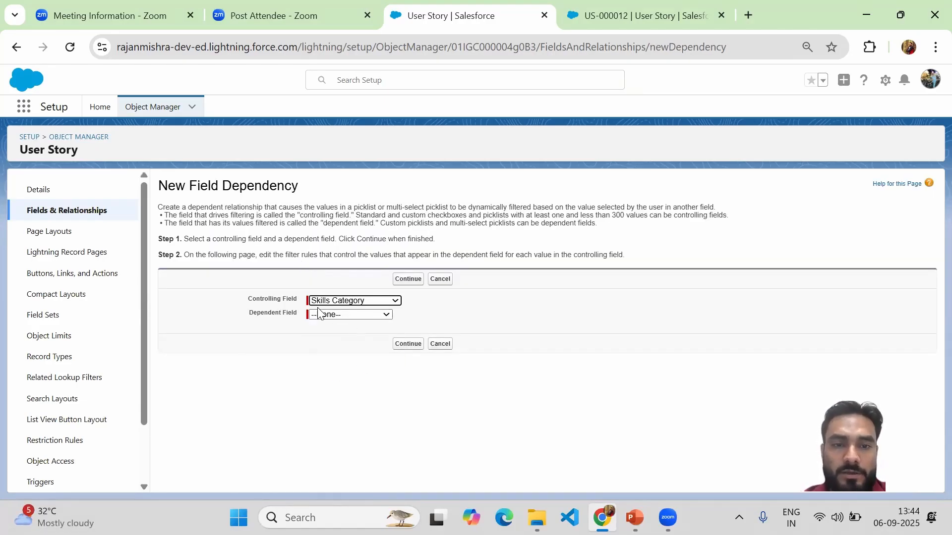
pyautogui.click(341, 315)
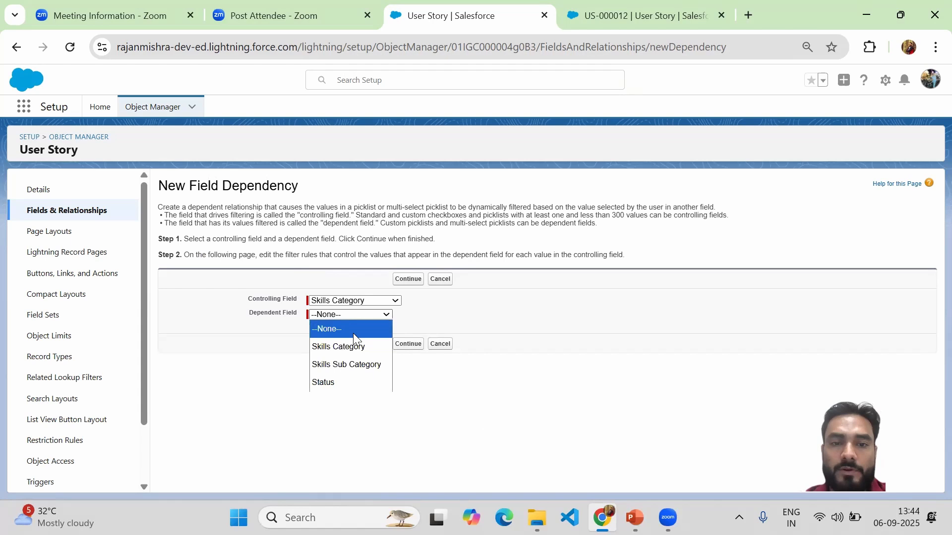
pyautogui.click(366, 365)
pyautogui.click(409, 347)
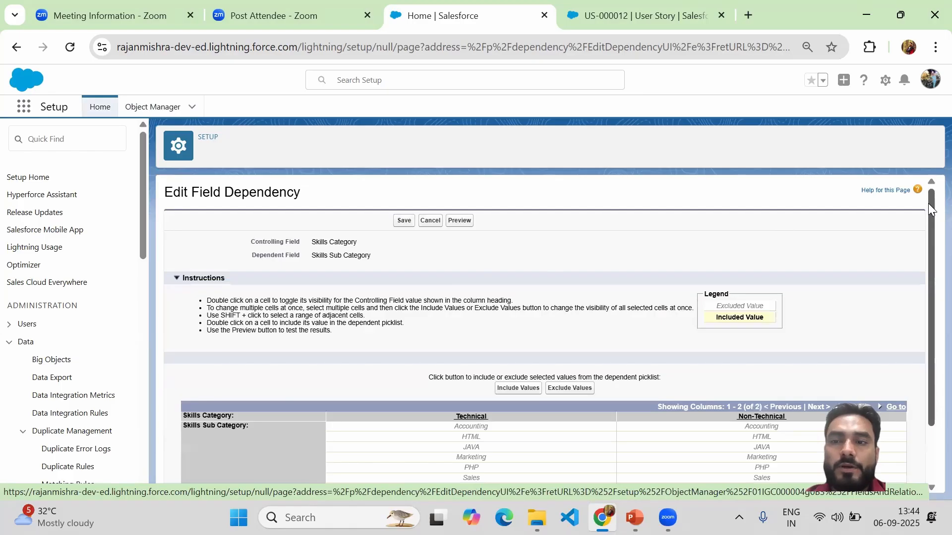
# Step: Select the HTML, JAVA, PHP and Salesforce values together in the Technical column of the dependency matrix
pyautogui.moveTo(928, 203); pyautogui.dragTo(928, 263)
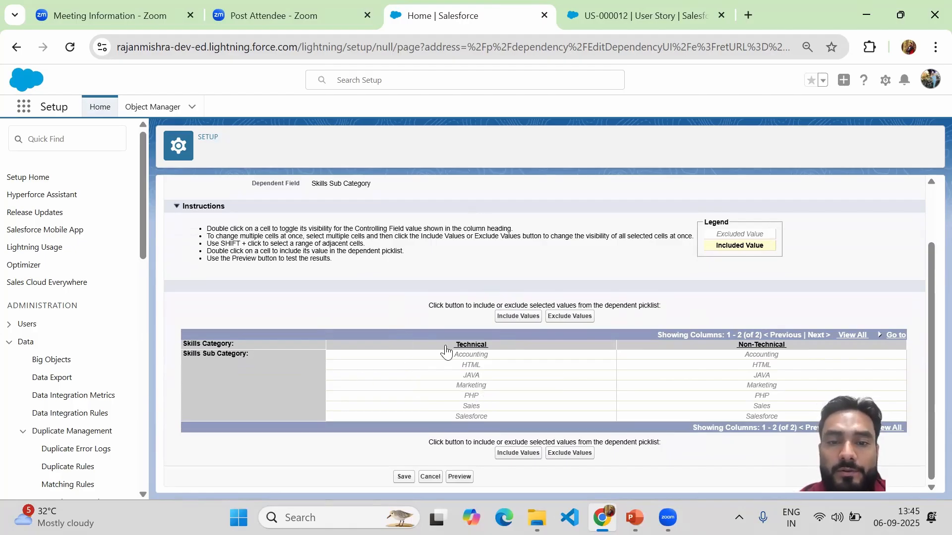
pyautogui.moveTo(185, 347); pyautogui.dragTo(240, 344)
pyautogui.click(240, 344)
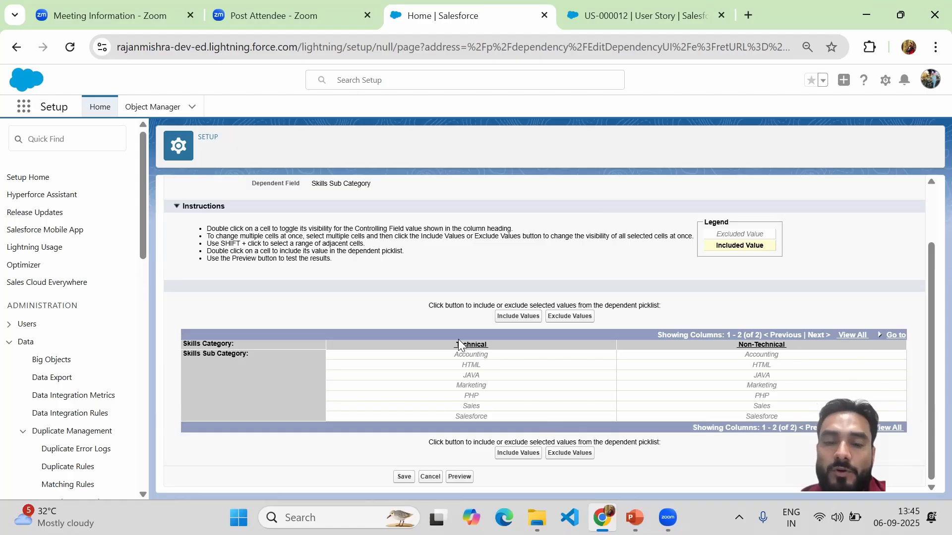
pyautogui.click(476, 367)
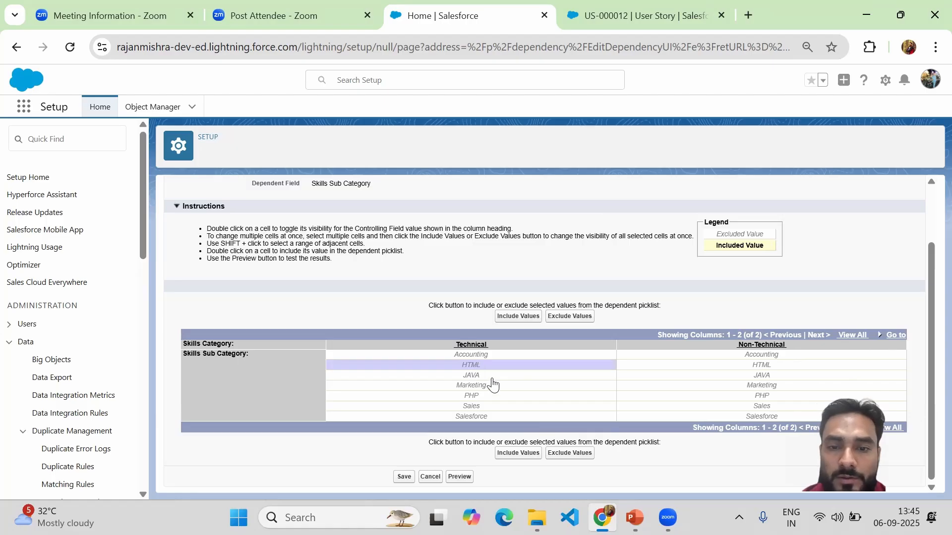
pyautogui.click(492, 379)
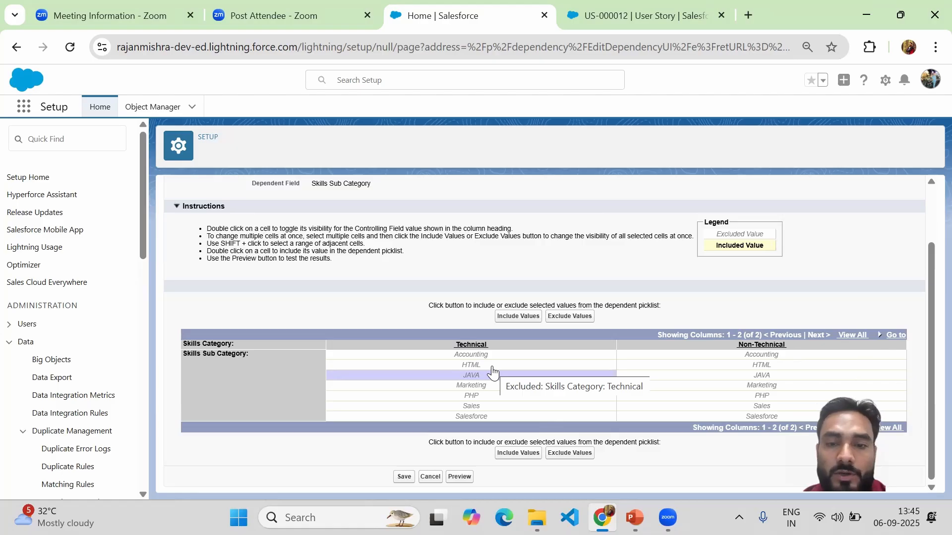
pyautogui.keyDown('shift'); pyautogui.click(491, 366); pyautogui.keyUp('shift')
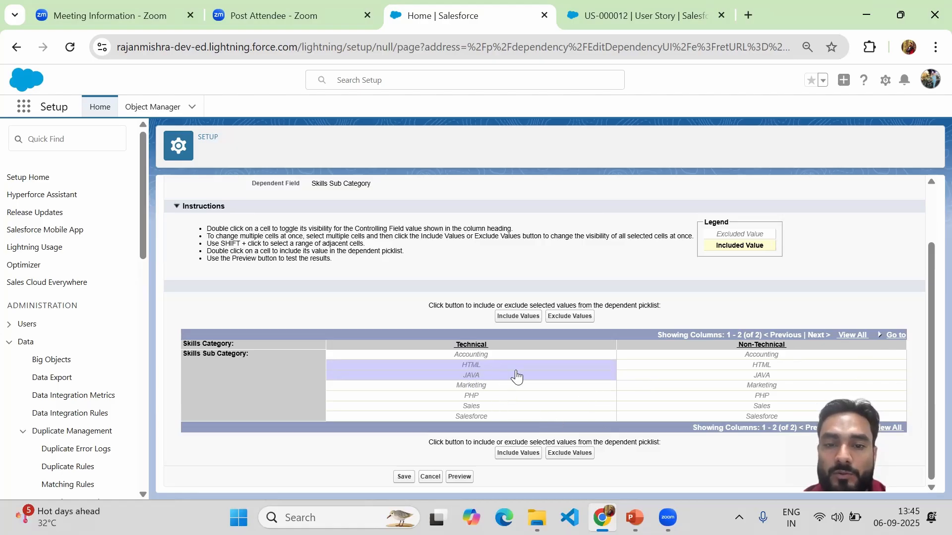
pyautogui.click(486, 397)
pyautogui.click(497, 419)
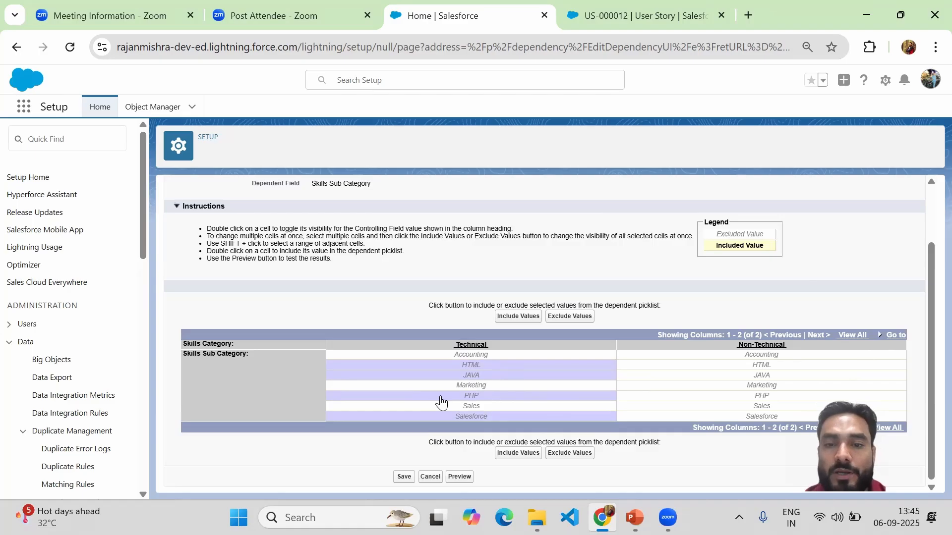
# Step: Add Accounting, Marketing and Sales in the Non-Technical column to the selection and include all selected values in the dependent picklist
pyautogui.click(749, 356)
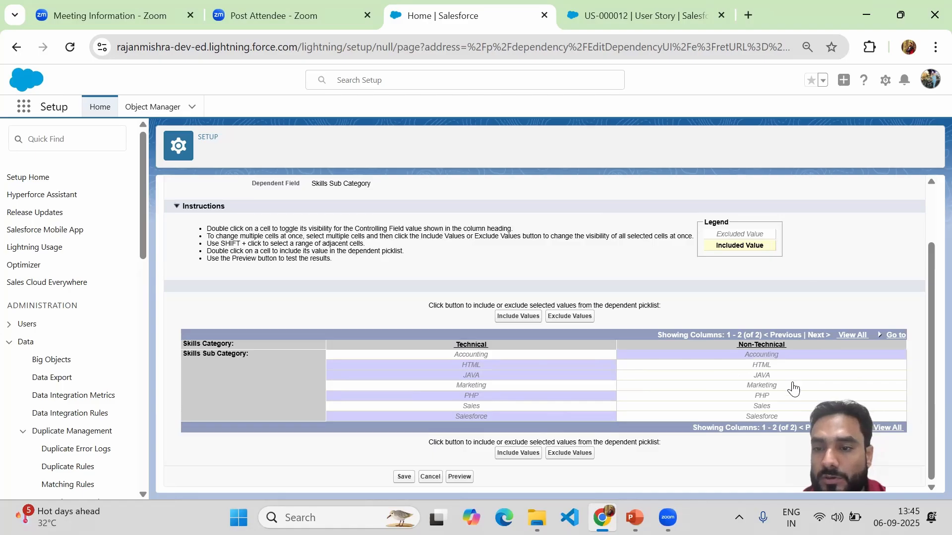
pyautogui.click(754, 384)
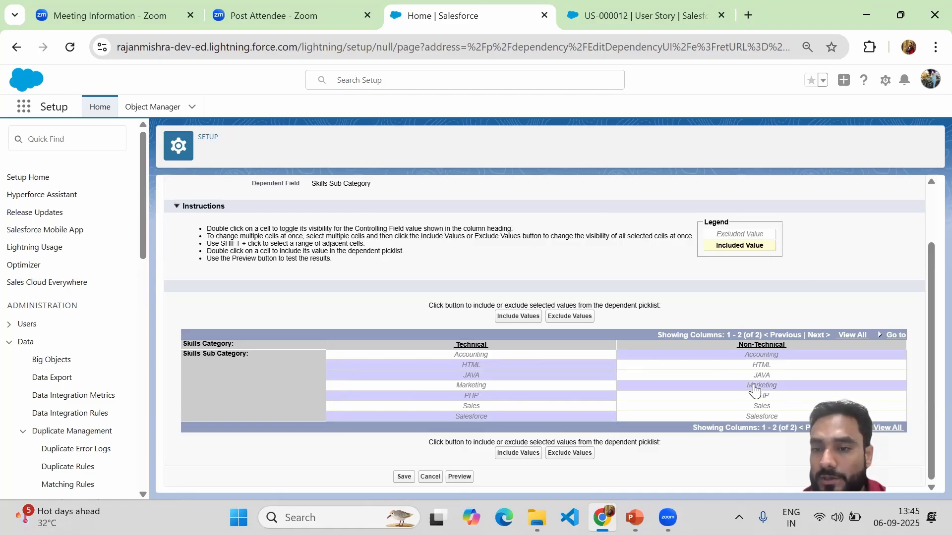
pyautogui.click(774, 410)
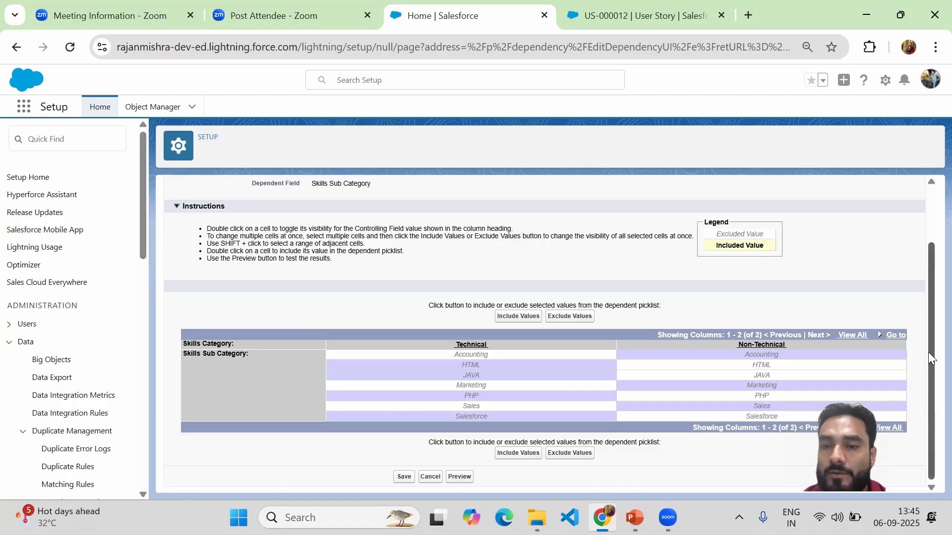
pyautogui.click(505, 321)
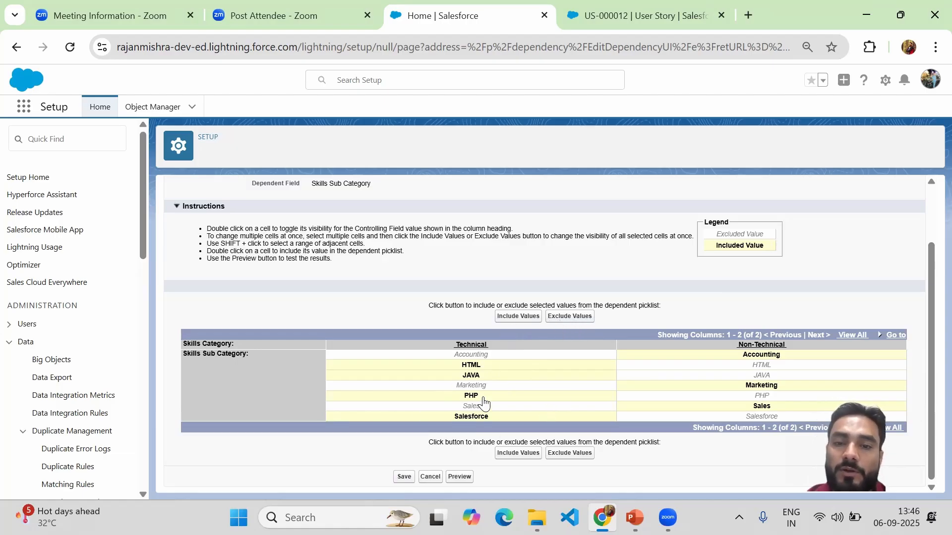
# Step: Save the field dependency and open the User Story field dependencies list to check its entry
pyautogui.click(403, 477)
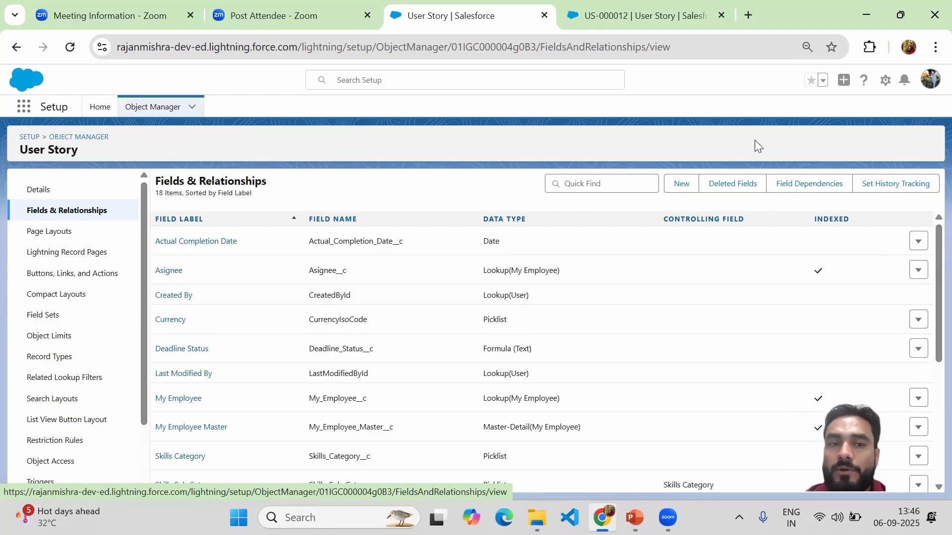
pyautogui.click(800, 187)
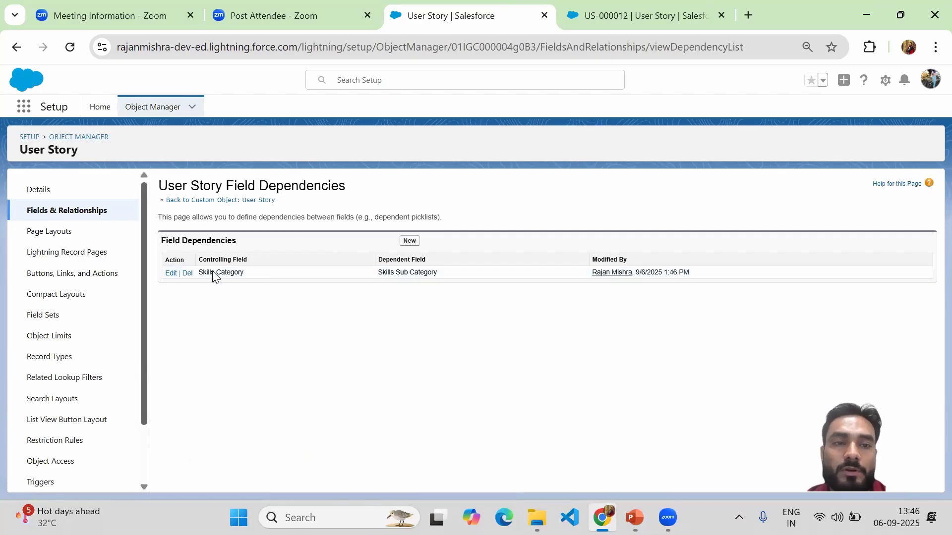
pyautogui.moveTo(163, 239); pyautogui.dragTo(246, 245)
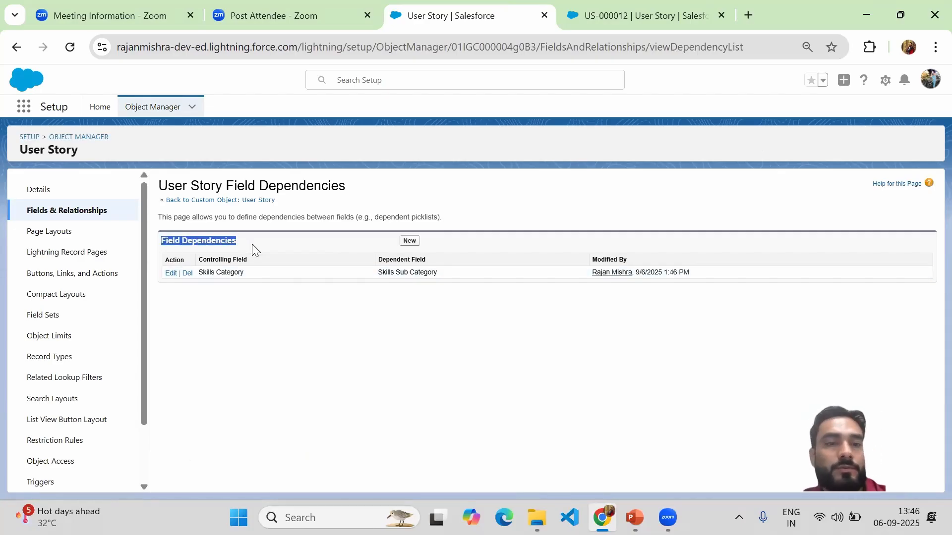
pyautogui.click(222, 331)
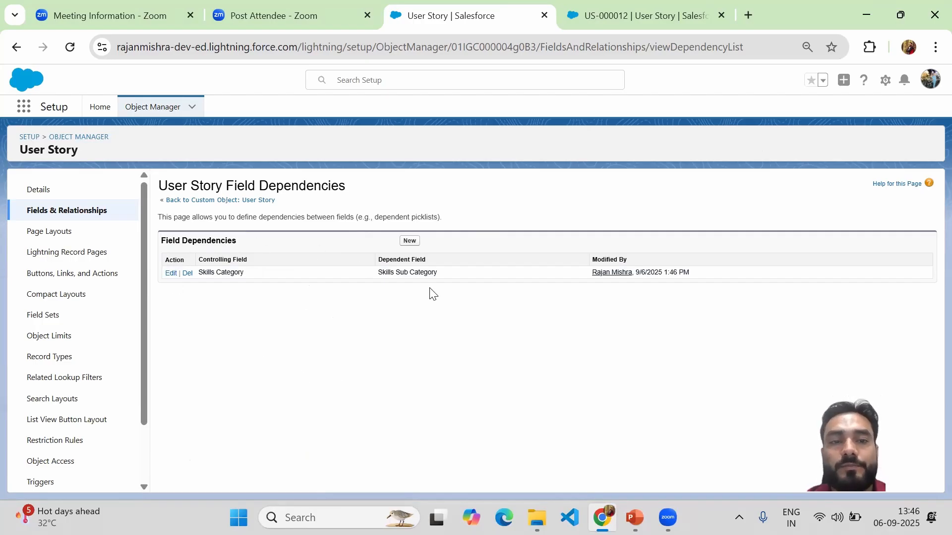
# Step: Switch to the US-000012 record and check which Skill Sub Category options are offered for the Non-Technical category
pyautogui.click(636, 28)
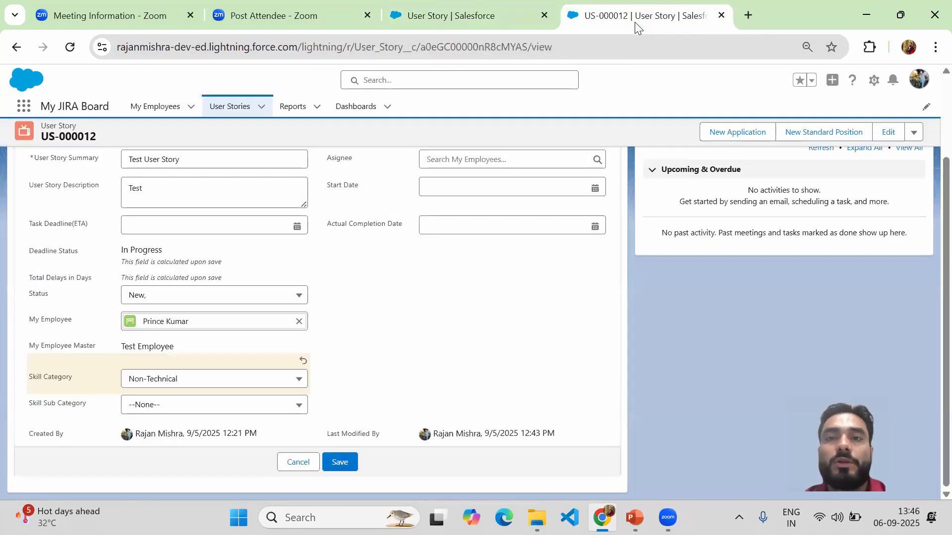
pyautogui.click(158, 381)
pyautogui.click(159, 385)
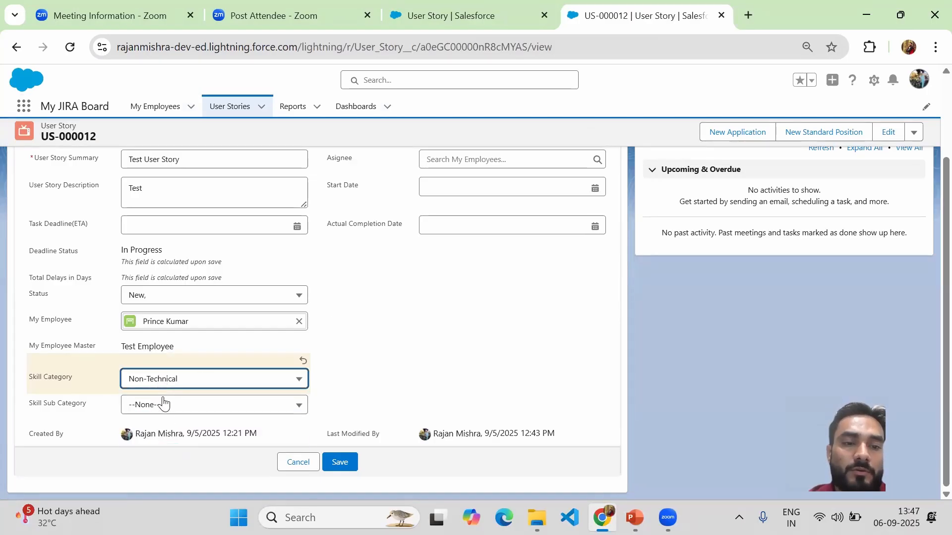
pyautogui.click(165, 410)
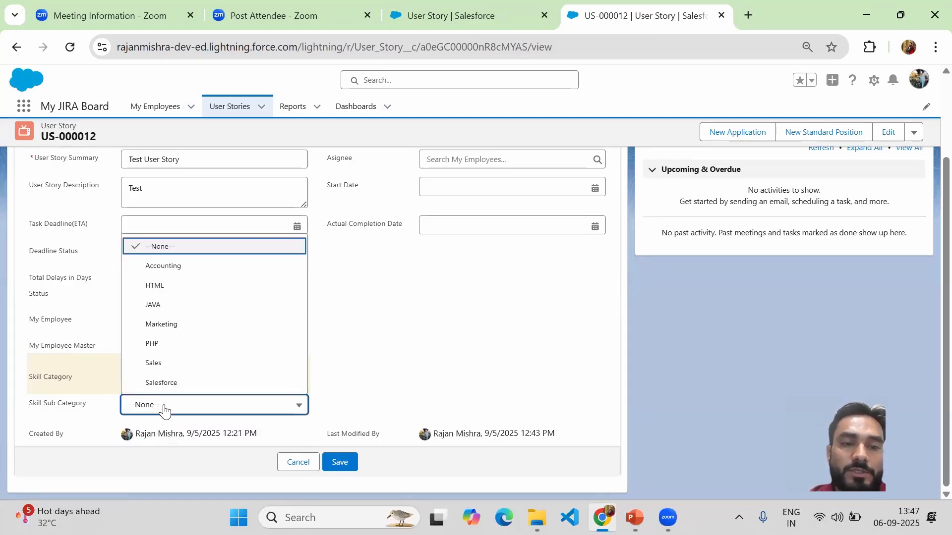
pyautogui.click(384, 317)
# Step: Reload the US-000012 record page, discarding the unsaved changes, and open the record for editing again
pyautogui.click(78, 51)
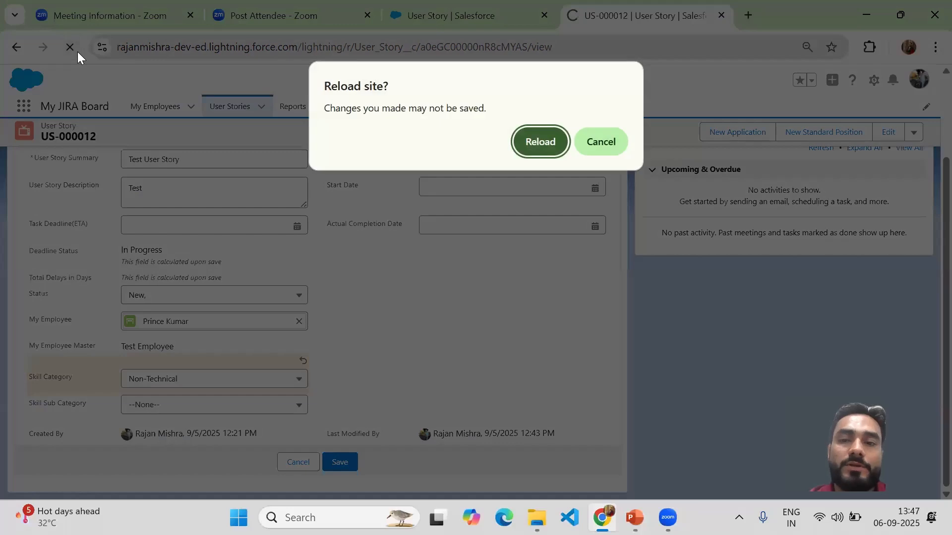
pyautogui.press('Return')
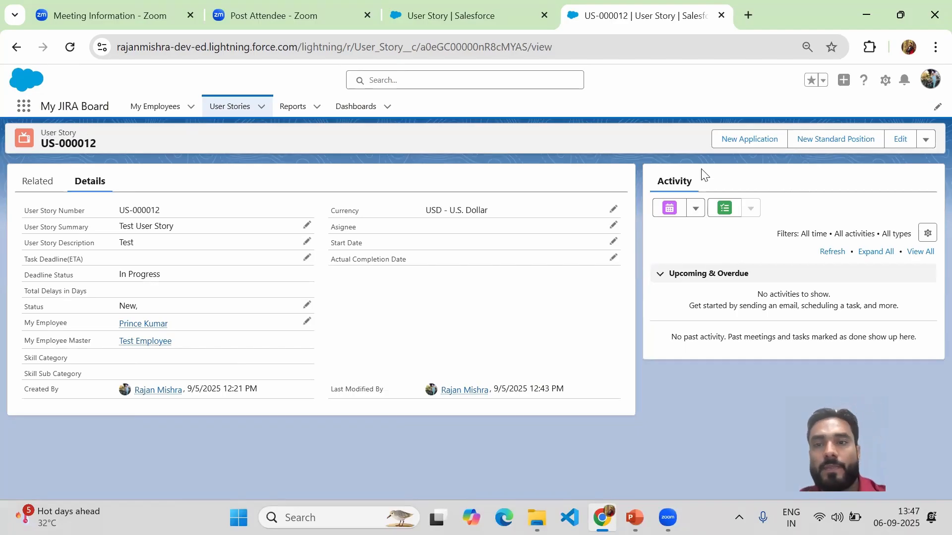
pyautogui.click(900, 139)
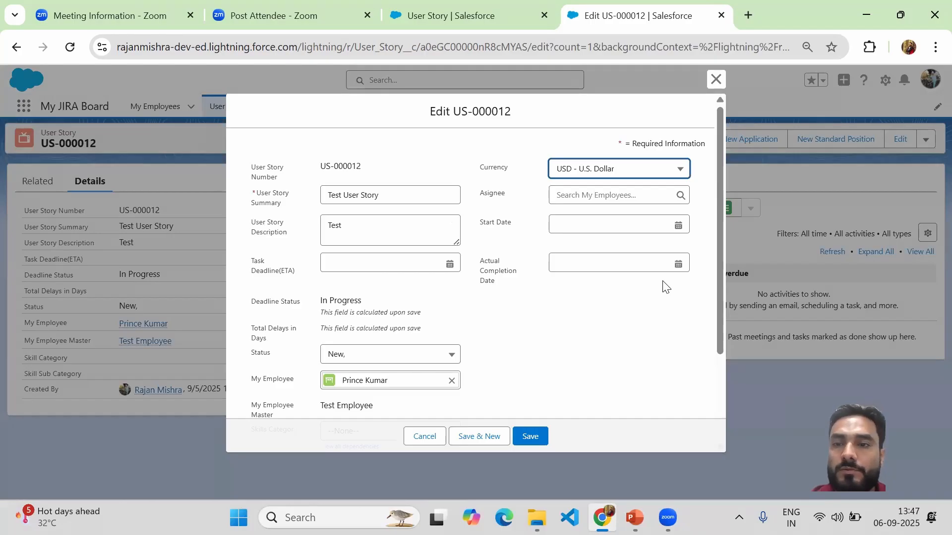
# Step: Set Skills Category to Technical in the US-000012 edit form and check which Skills Sub Category options are offered
pyautogui.moveTo(721, 190); pyautogui.dragTo(719, 293)
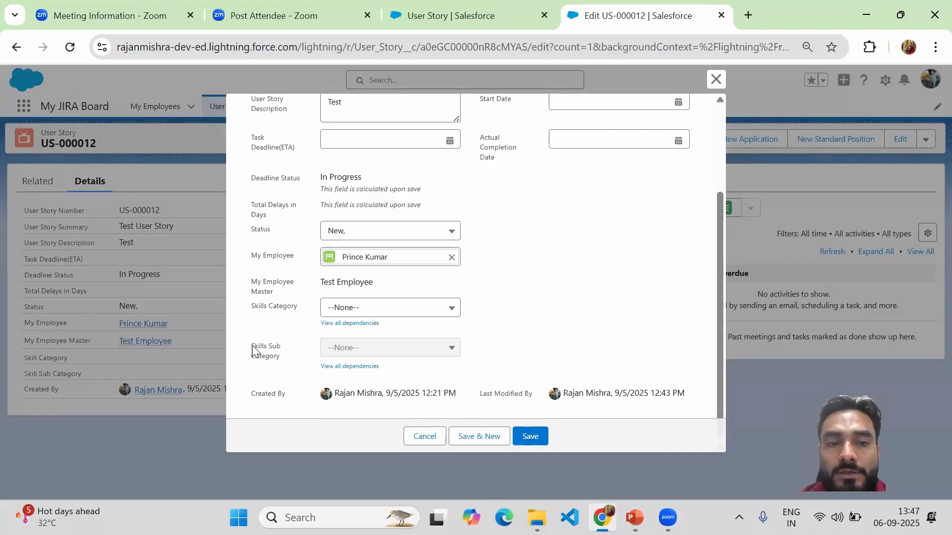
pyautogui.moveTo(252, 346); pyautogui.dragTo(287, 358)
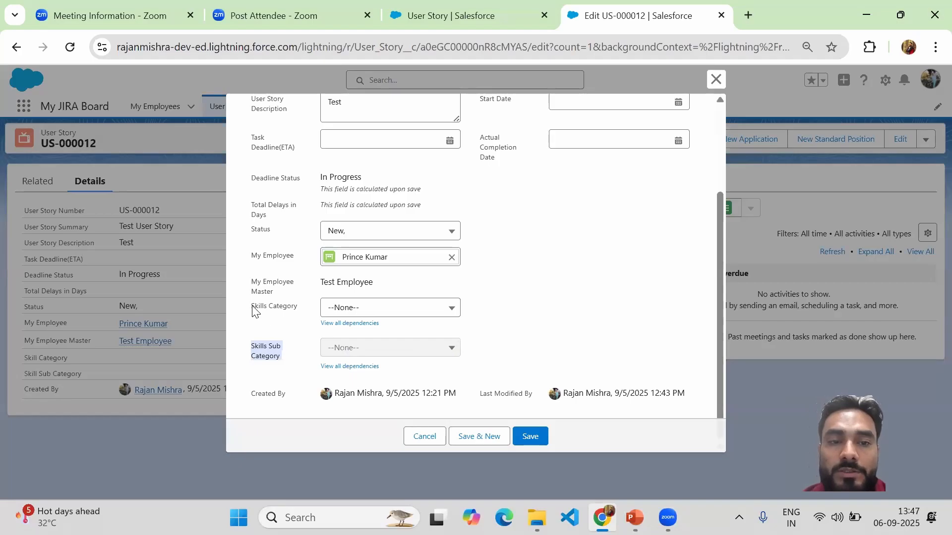
pyautogui.click(383, 311)
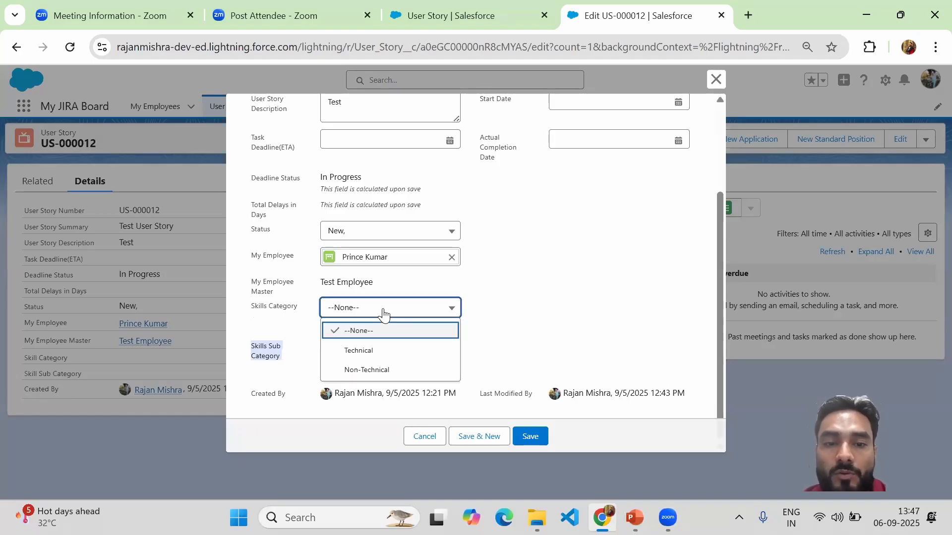
pyautogui.click(366, 350)
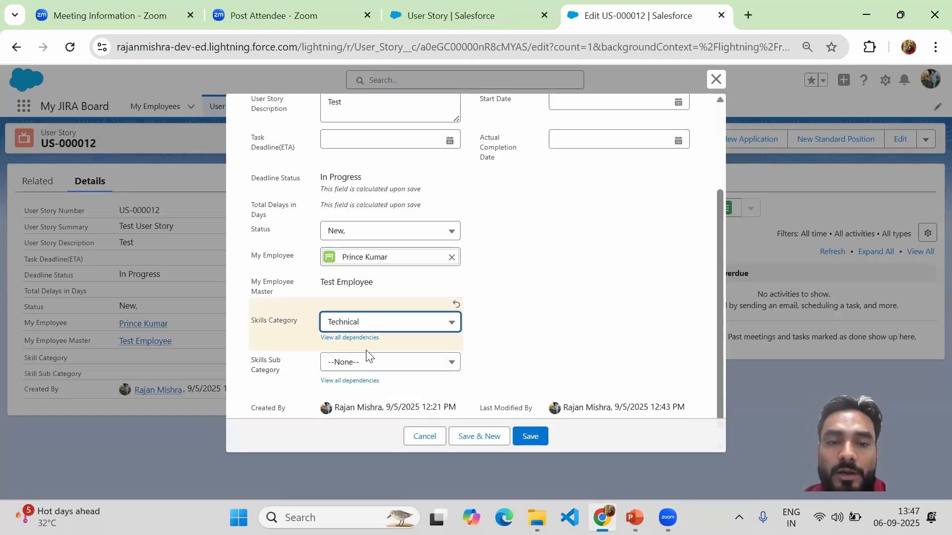
pyautogui.click(366, 364)
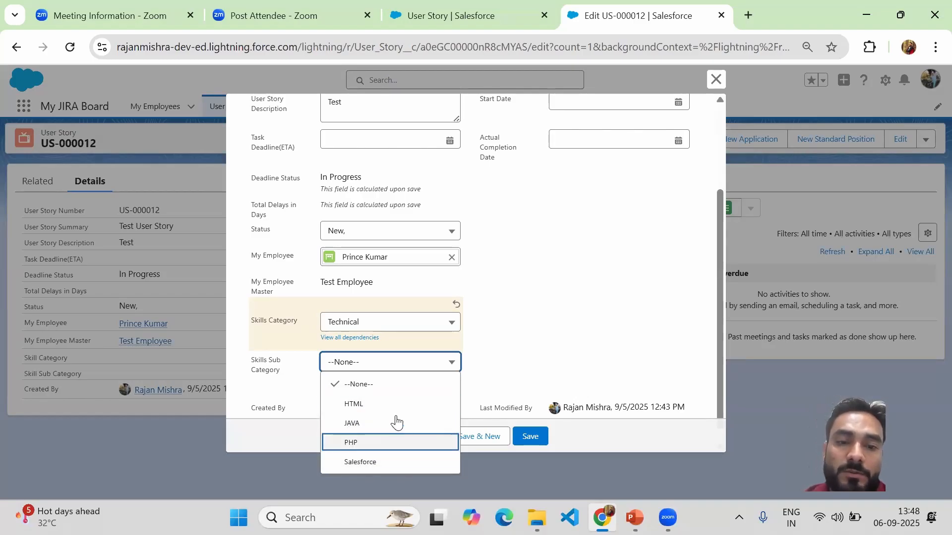
# Step: Switch Skills Category to Non-Technical and check which Skills Sub Category options are offered for it
pyautogui.click(410, 323)
pyautogui.click(366, 385)
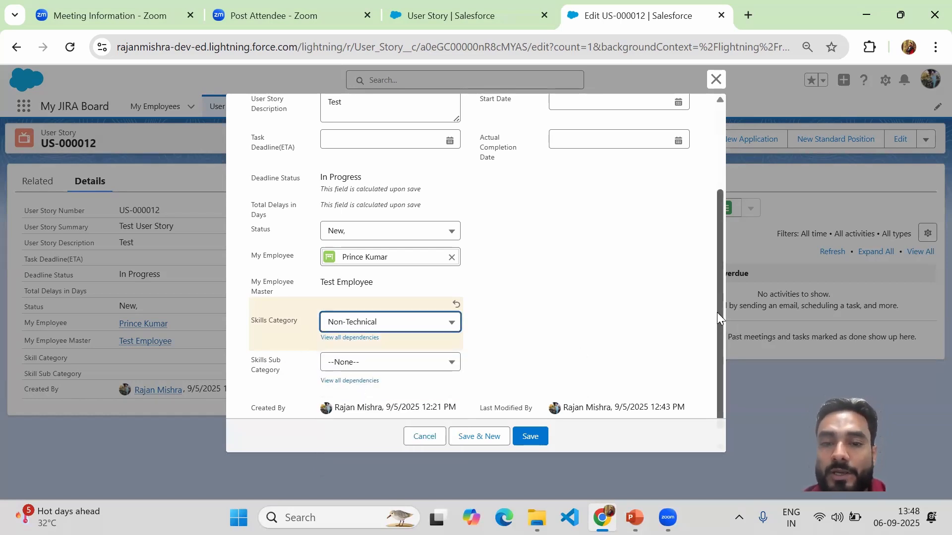
pyautogui.moveTo(718, 314); pyautogui.dragTo(714, 350)
pyautogui.click(447, 349)
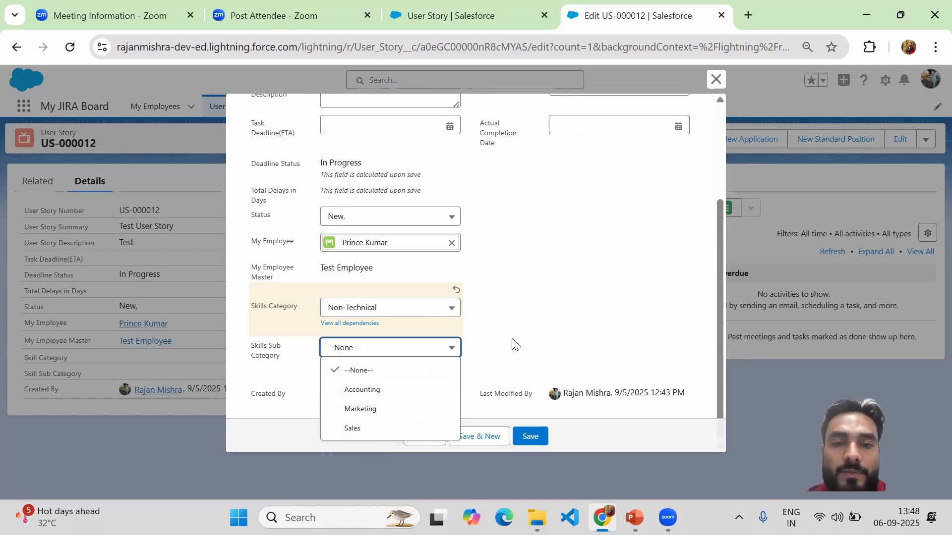
pyautogui.click(524, 325)
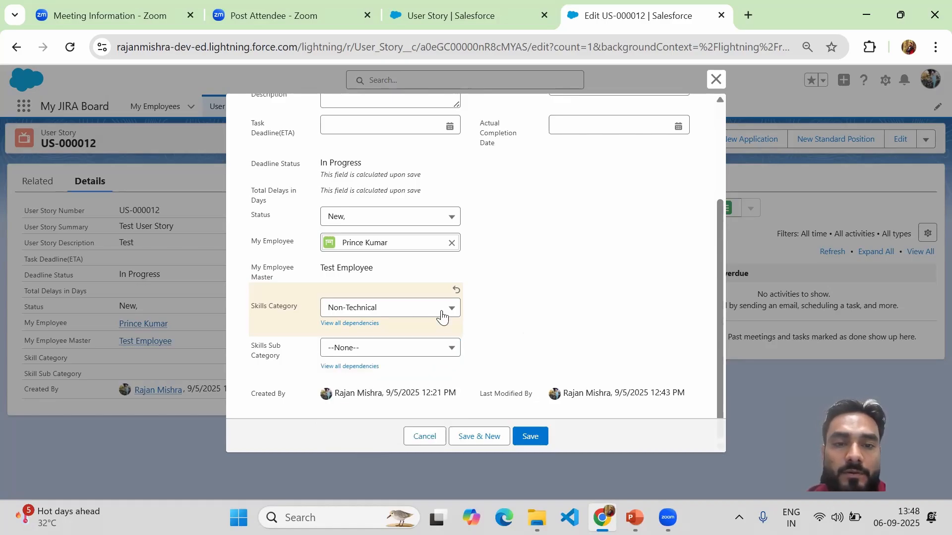
# Step: Set Skills Category to Technical and Skills Sub Category to PHP, and save the US-000012 record
pyautogui.click(393, 313)
pyautogui.click(358, 351)
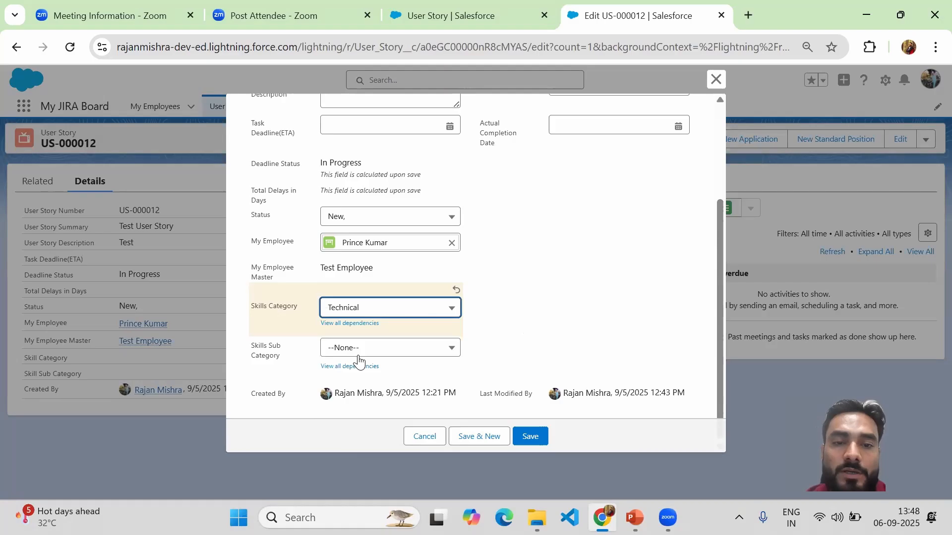
pyautogui.click(394, 347)
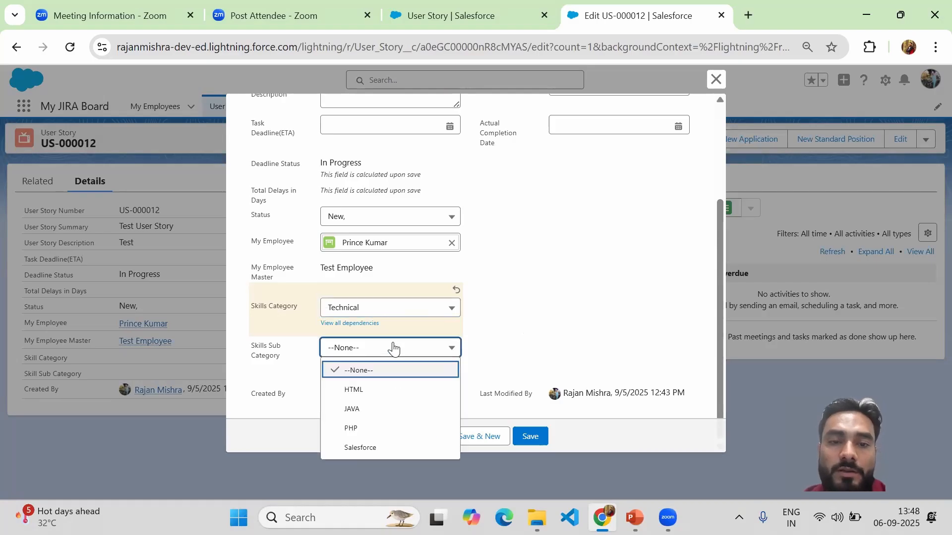
pyautogui.click(364, 429)
pyautogui.click(528, 436)
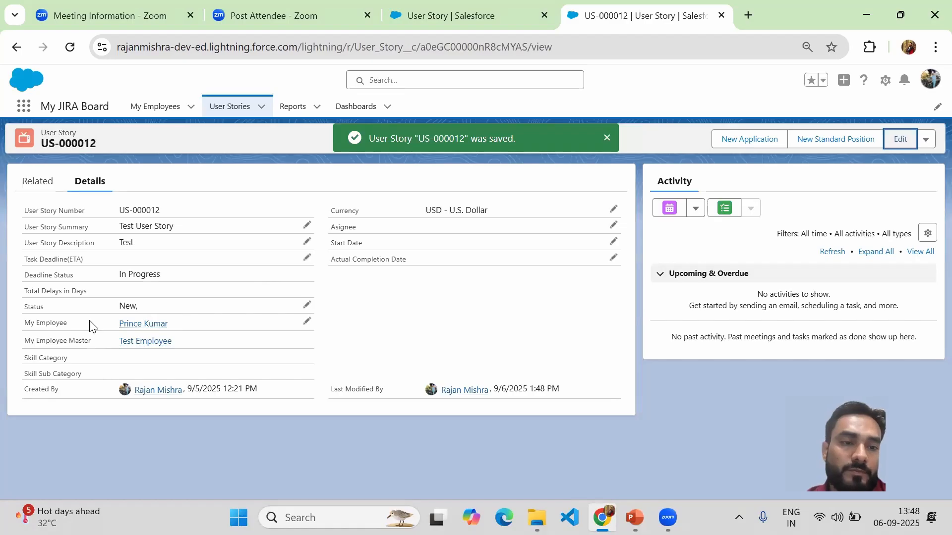
# Step: Reload the US-000012 record, reopen it for editing to check the stored skills values, and save it again
pyautogui.click(69, 47)
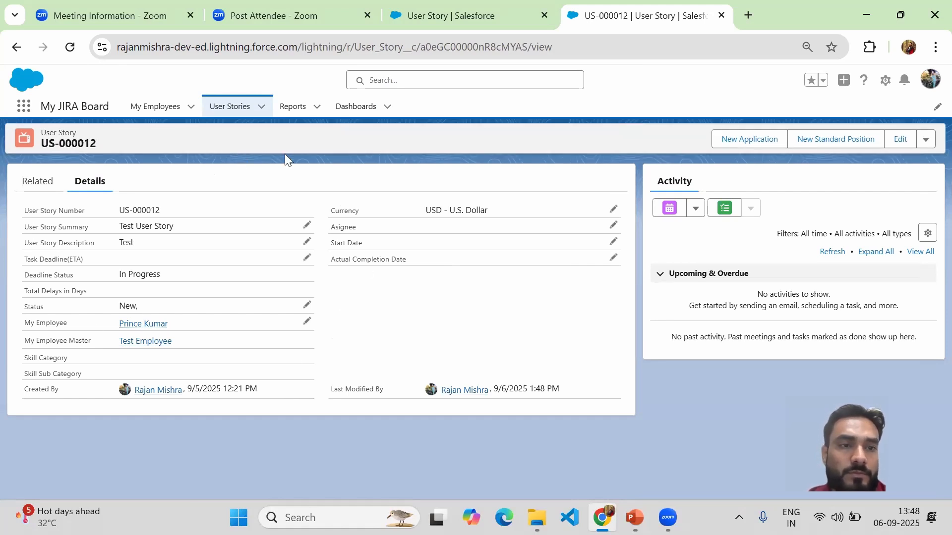
pyautogui.click(68, 47)
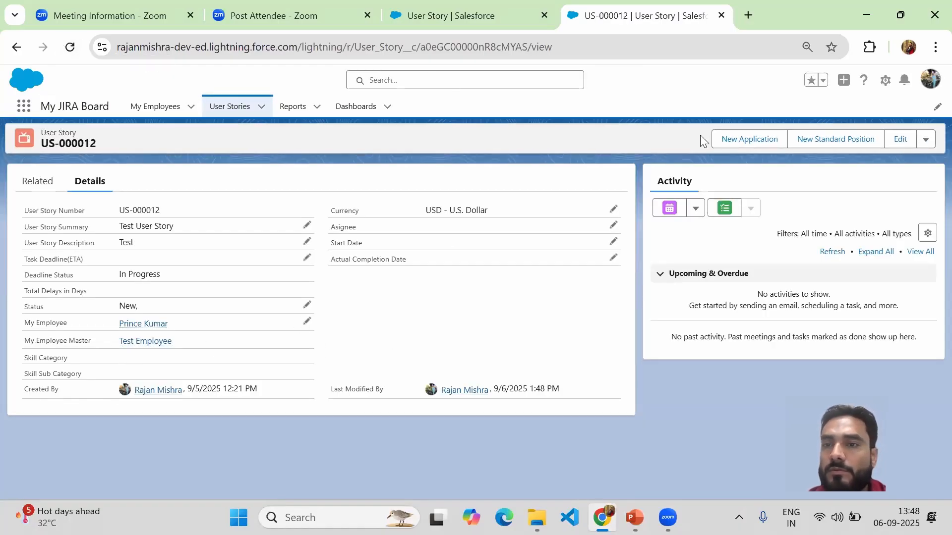
pyautogui.click(898, 140)
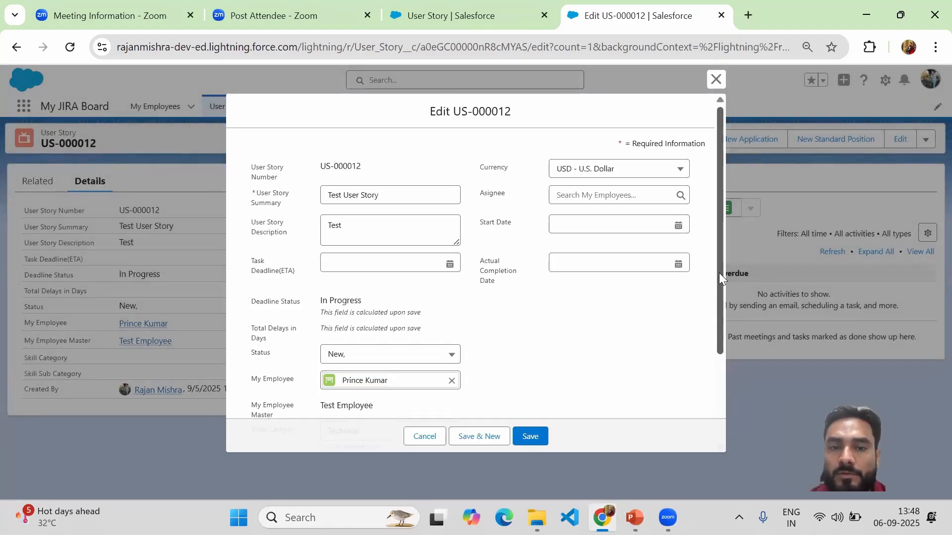
pyautogui.moveTo(719, 272); pyautogui.dragTo(714, 384)
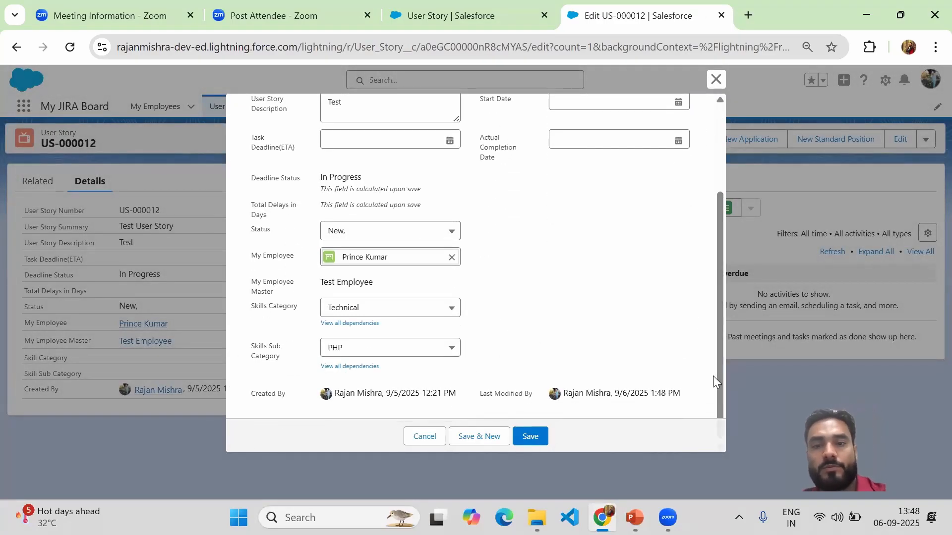
pyautogui.click(529, 437)
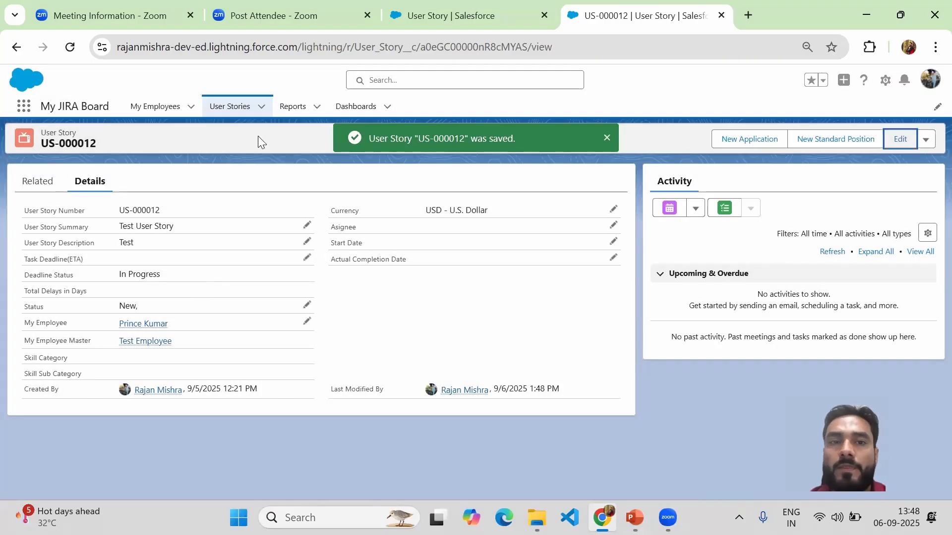
# Step: Start a new User Story record from the User Stories list and enter Test as its User Story Summary
pyautogui.click(232, 118)
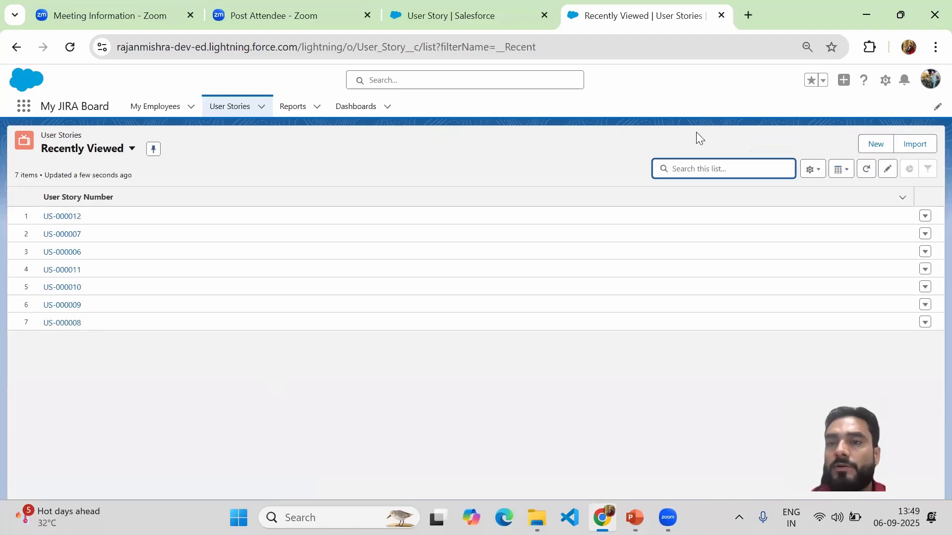
pyautogui.click(876, 147)
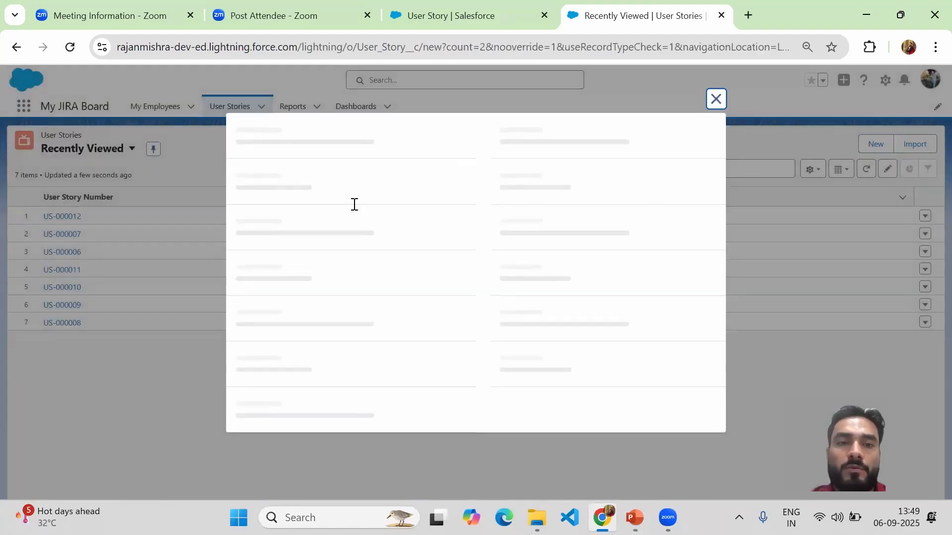
pyautogui.click(382, 212)
pyautogui.write('Test')
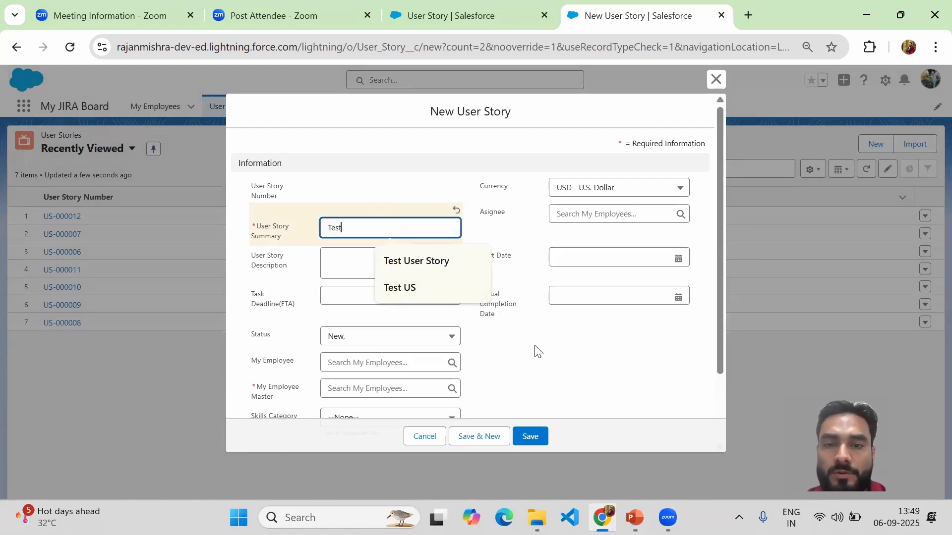
pyautogui.click(537, 350)
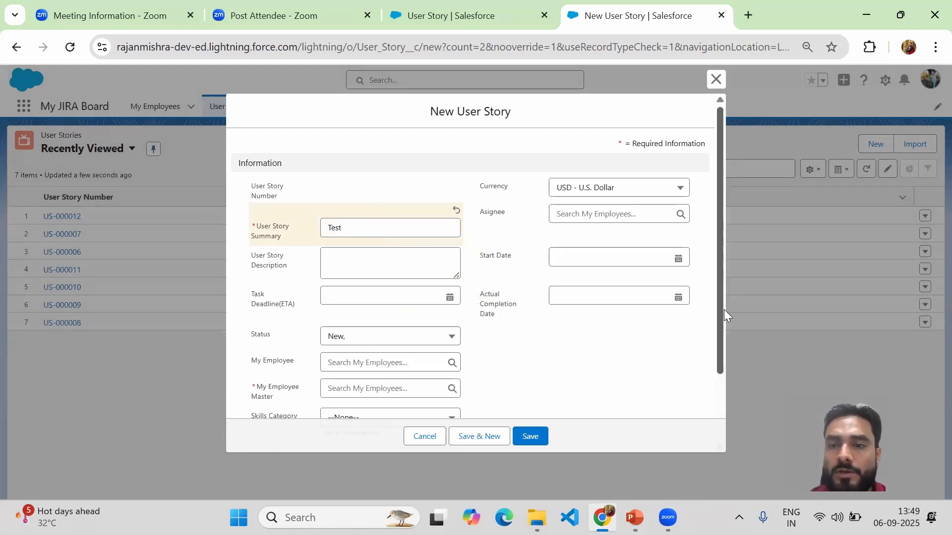
# Step: Look up the employee by first name and assign that employee as the new story's My Employee Master
pyautogui.moveTo(724, 309); pyautogui.dragTo(721, 388)
pyautogui.click(354, 303)
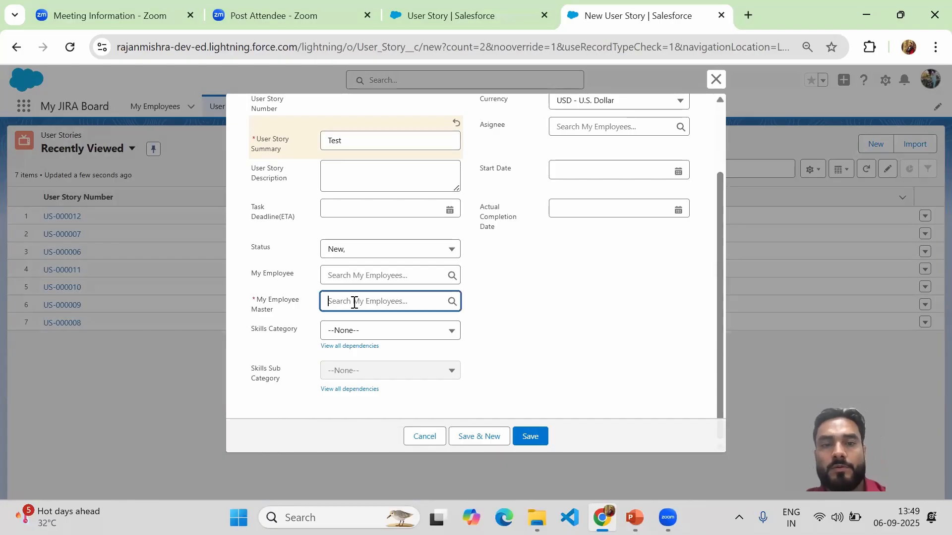
pyautogui.write('prince')
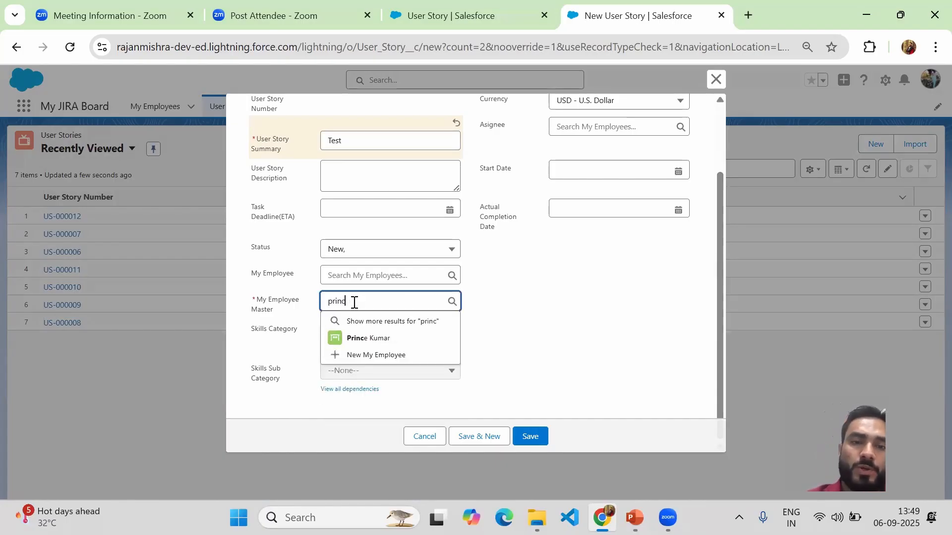
pyautogui.click(354, 337)
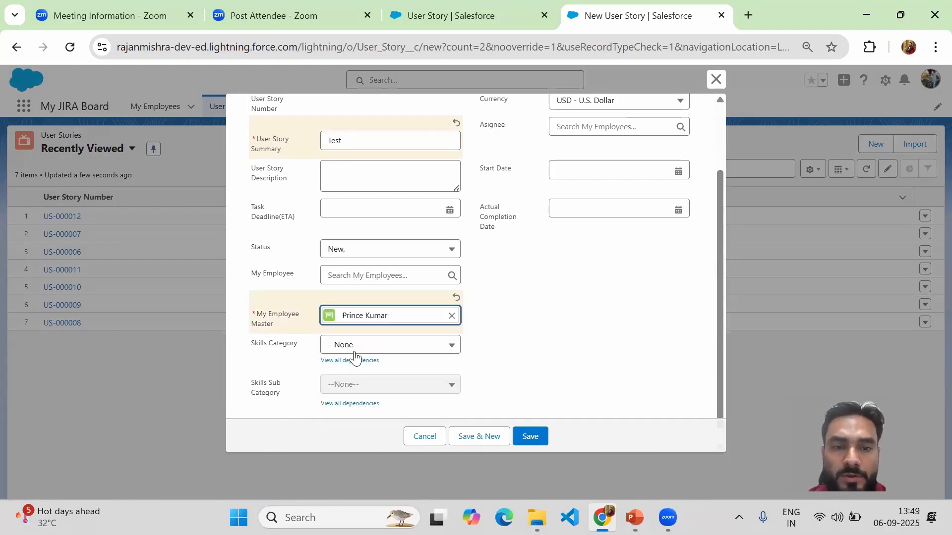
# Step: Set the new story's Skills Category to Technical and Skills Sub Category to PHP, and save the record
pyautogui.click(355, 350)
pyautogui.click(386, 390)
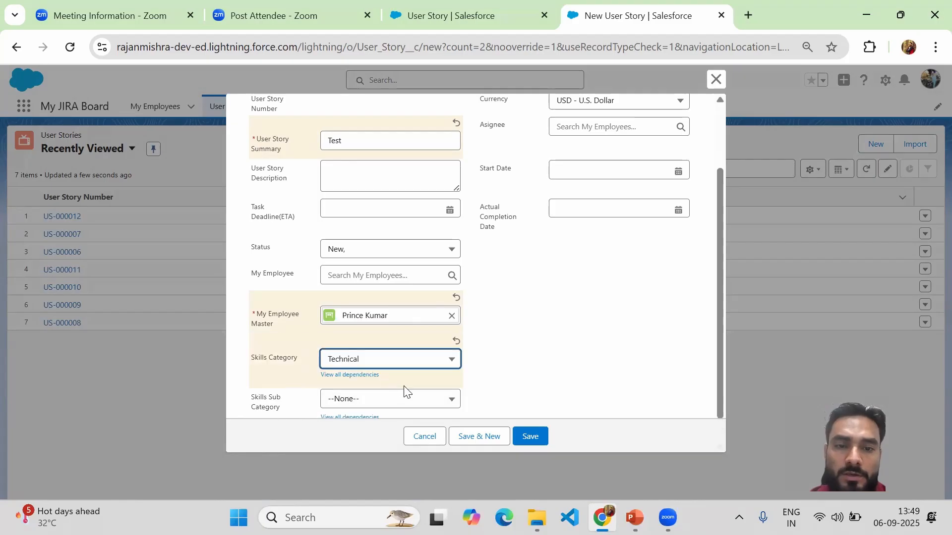
pyautogui.click(393, 402)
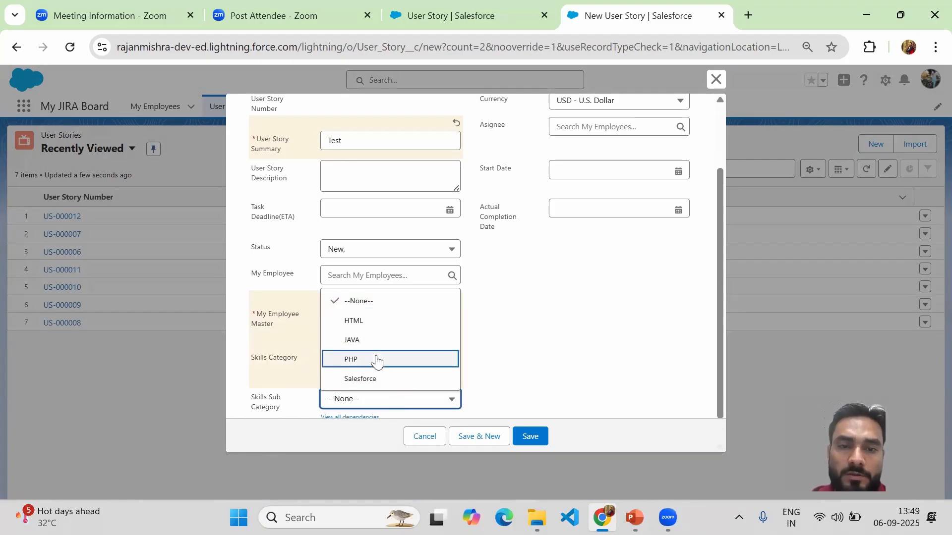
pyautogui.click(376, 360)
pyautogui.click(531, 436)
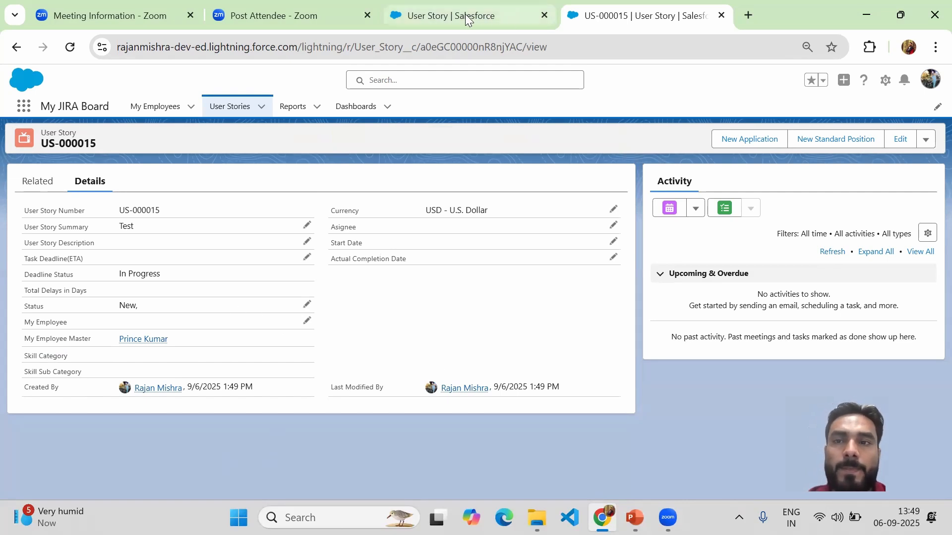
# Step: Log out of Salesforce, close the other Salesforce tab, and log back in with the remembered credentials
pyautogui.click(928, 84)
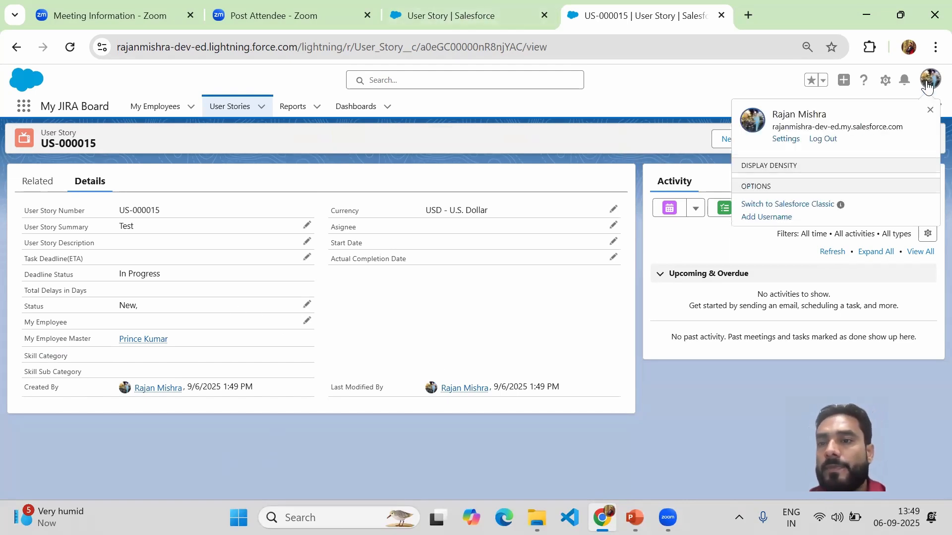
pyautogui.click(823, 139)
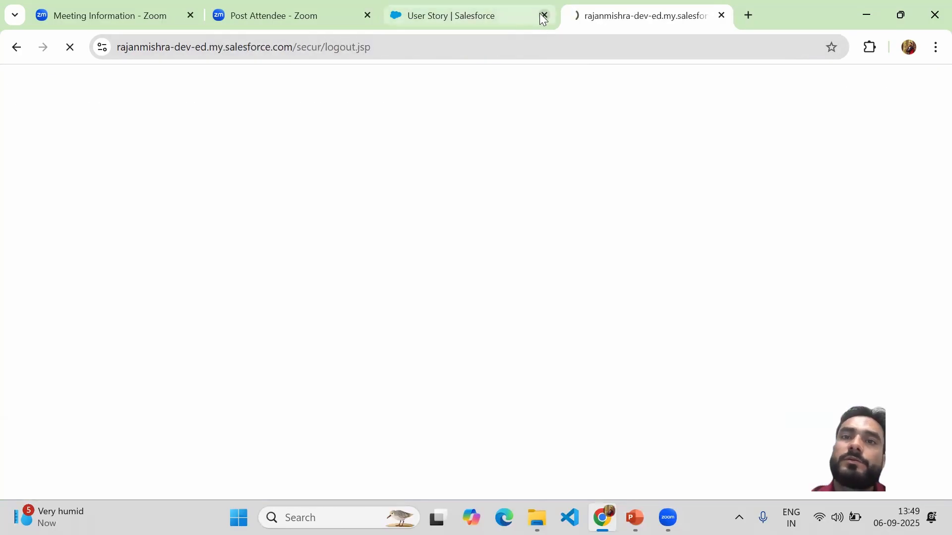
pyautogui.click(544, 15)
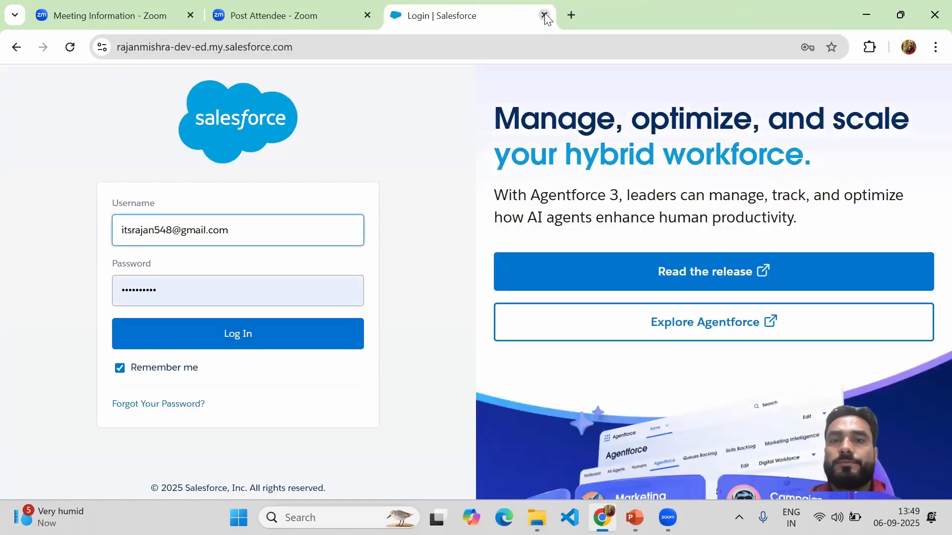
pyautogui.click(218, 342)
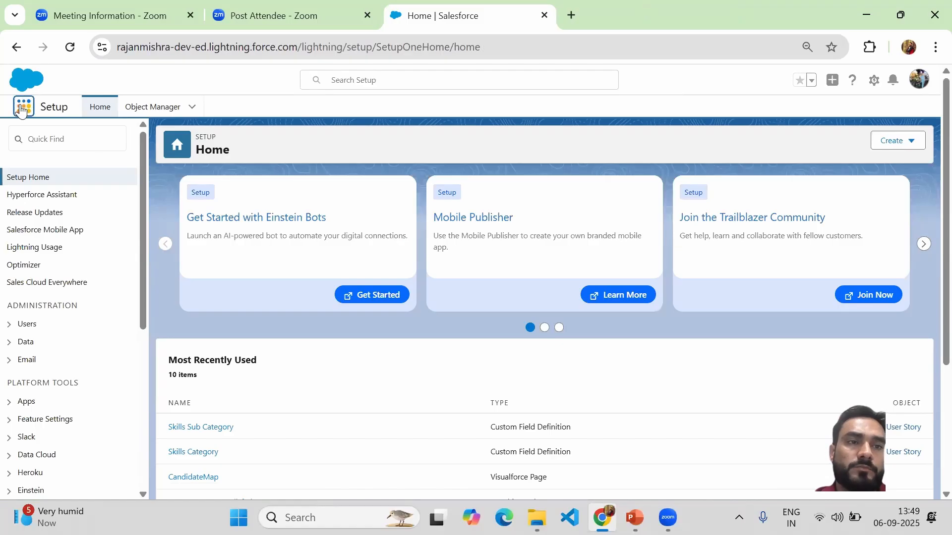
# Step: Launch the My JIRA Board app and open User Story US-000015 to check its Skills Category and Skills Sub Category
pyautogui.click(18, 106)
pyautogui.write('my')
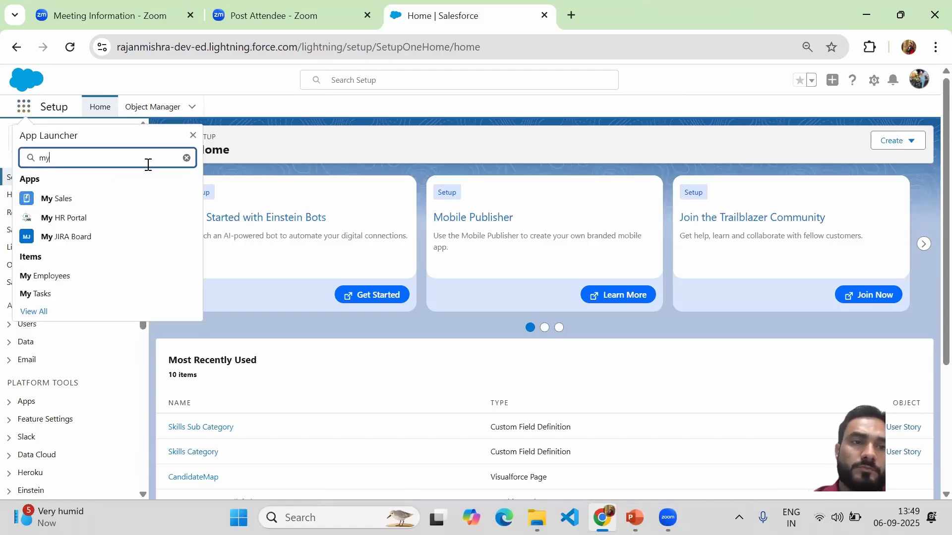
pyautogui.click(81, 238)
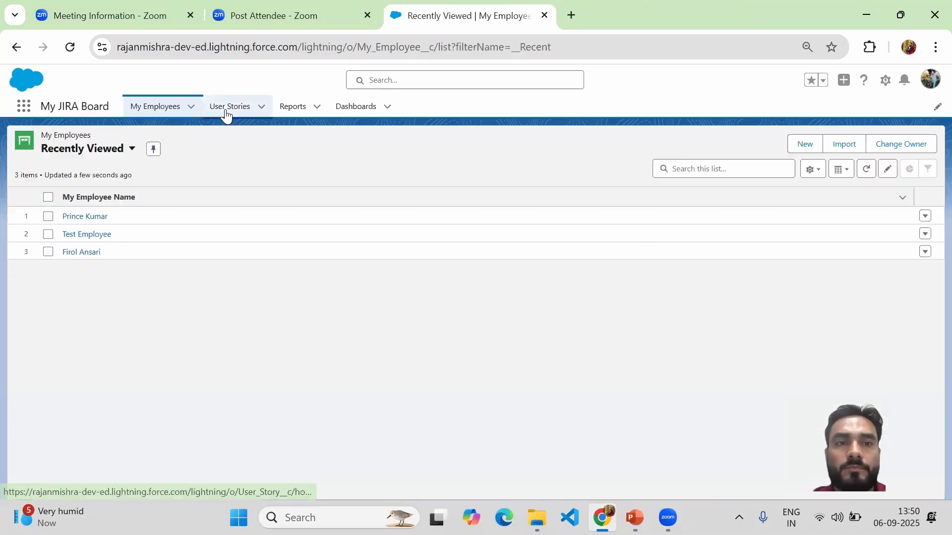
pyautogui.click(230, 114)
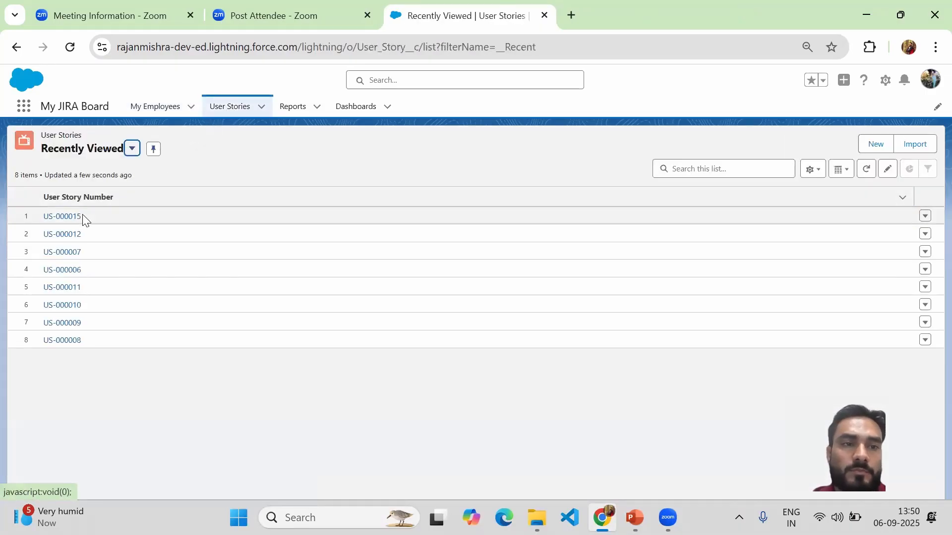
pyautogui.click(67, 217)
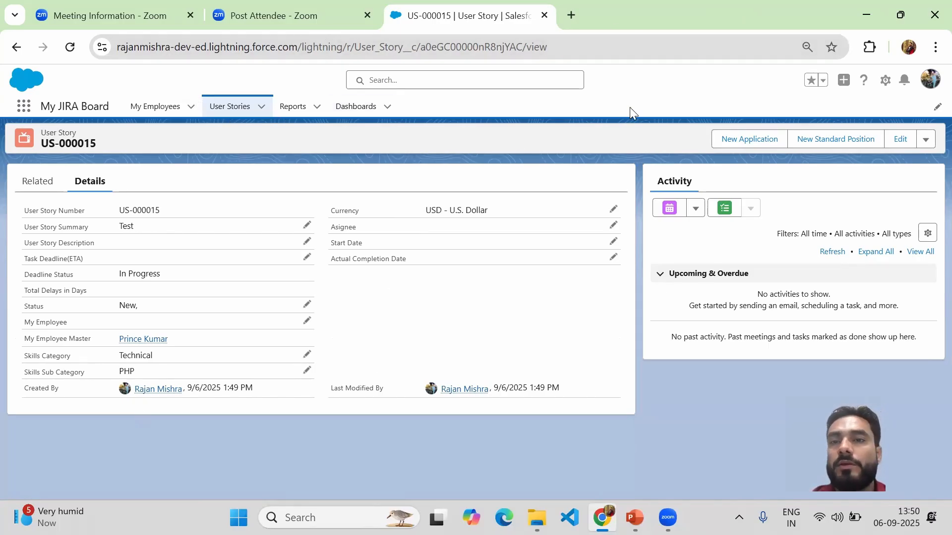
# Step: Duplicate the browser tab of User Story US-000015 and open Salesforce Setup from the duplicated record page
pyautogui.rightClick(495, 22)
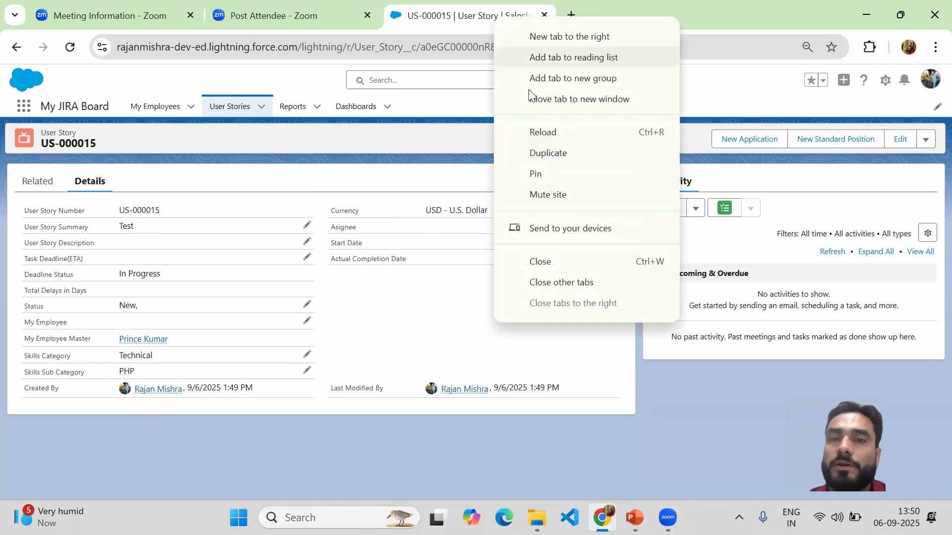
pyautogui.click(542, 157)
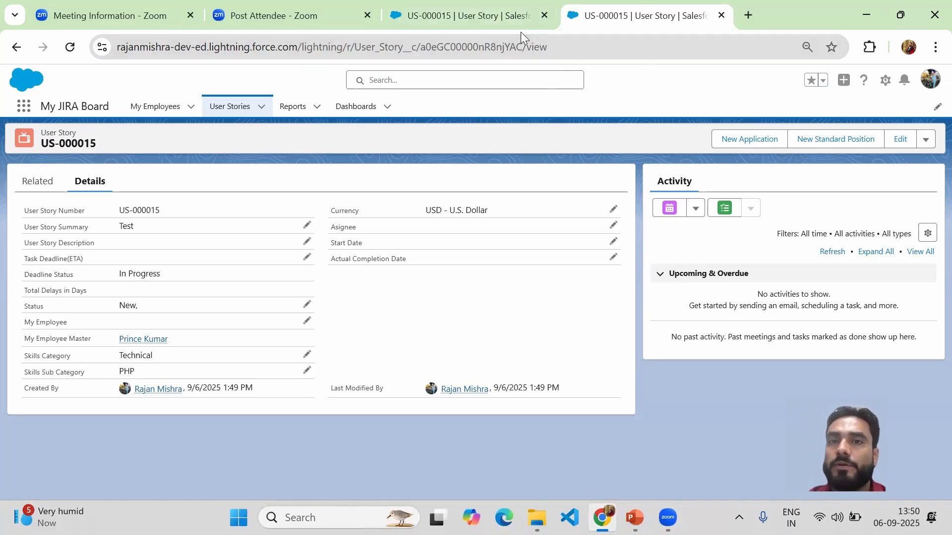
pyautogui.click(503, 24)
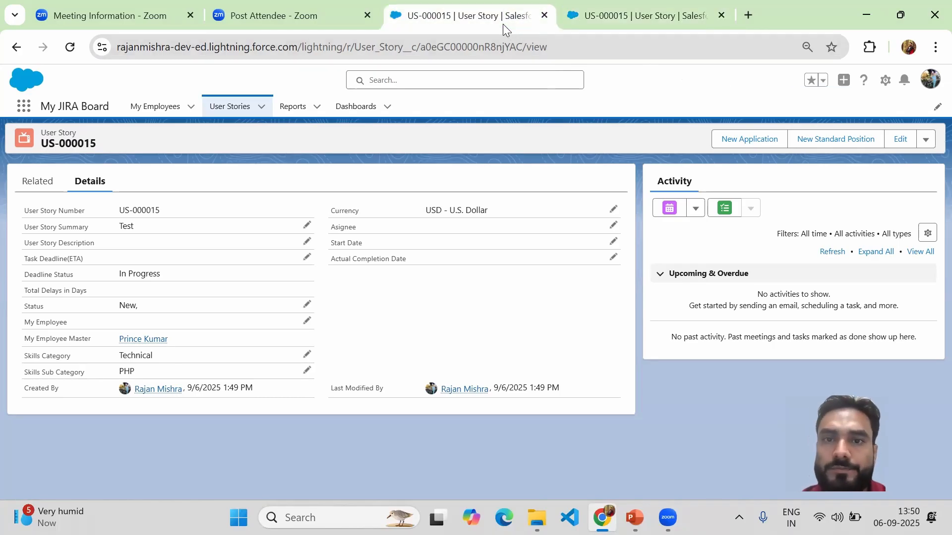
pyautogui.click(650, 22)
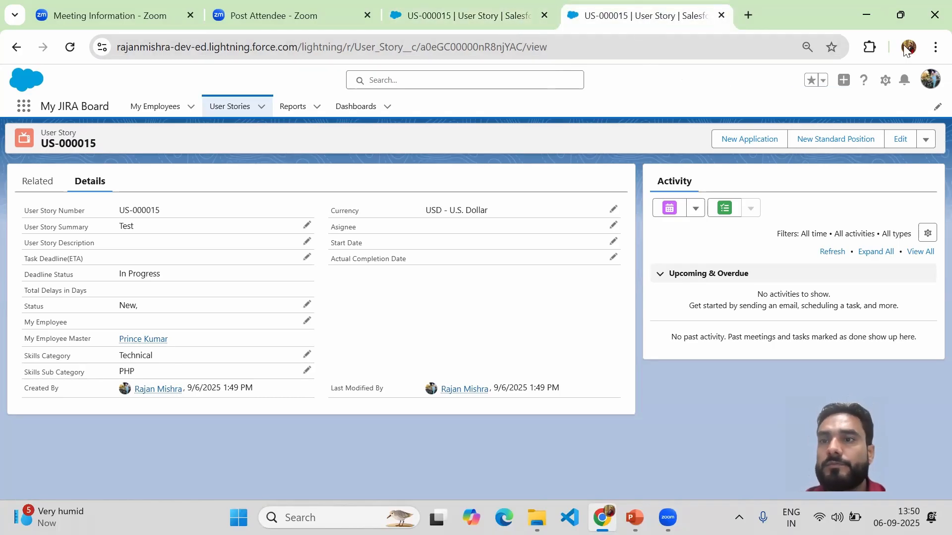
pyautogui.click(887, 87)
pyautogui.click(830, 132)
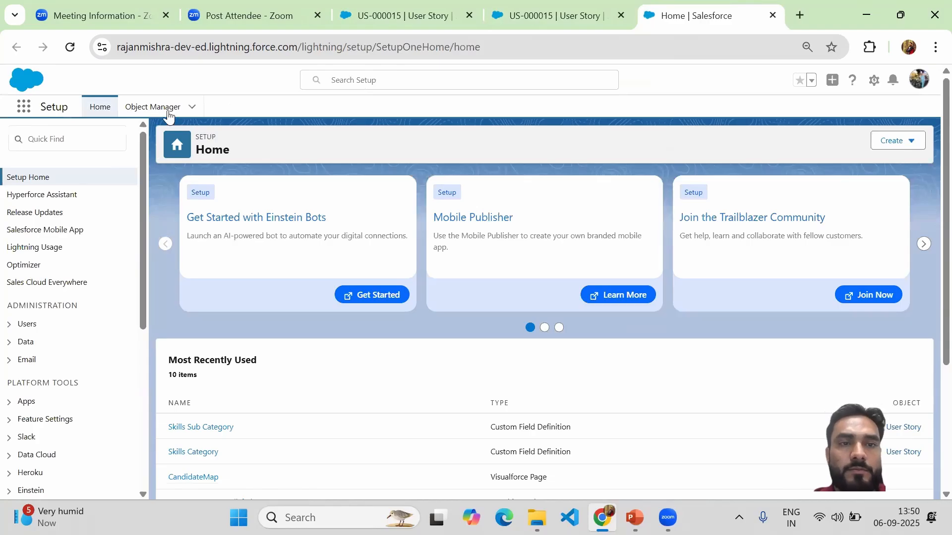
# Step: Search the Object Manager for "user" and open the Fields & Relationships of the User Story object
pyautogui.click(169, 113)
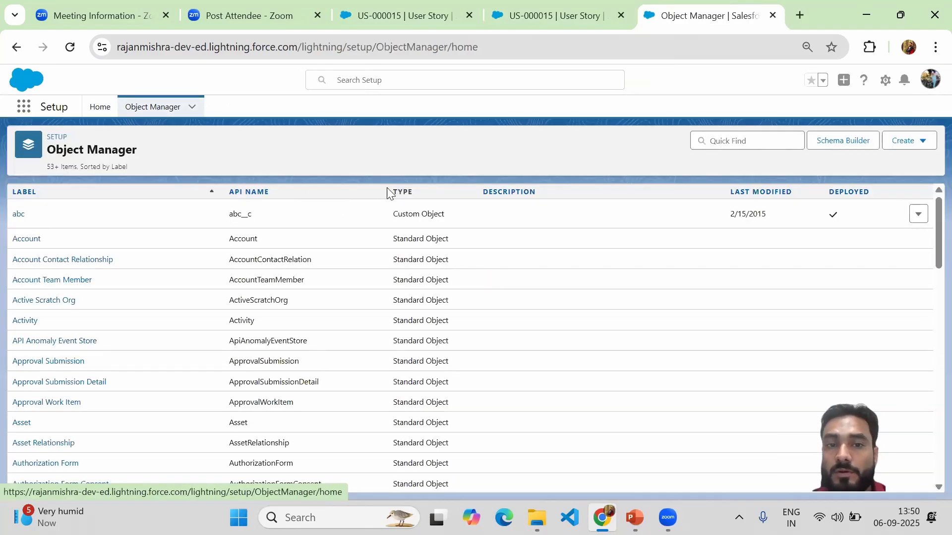
pyautogui.click(745, 138)
pyautogui.write('user')
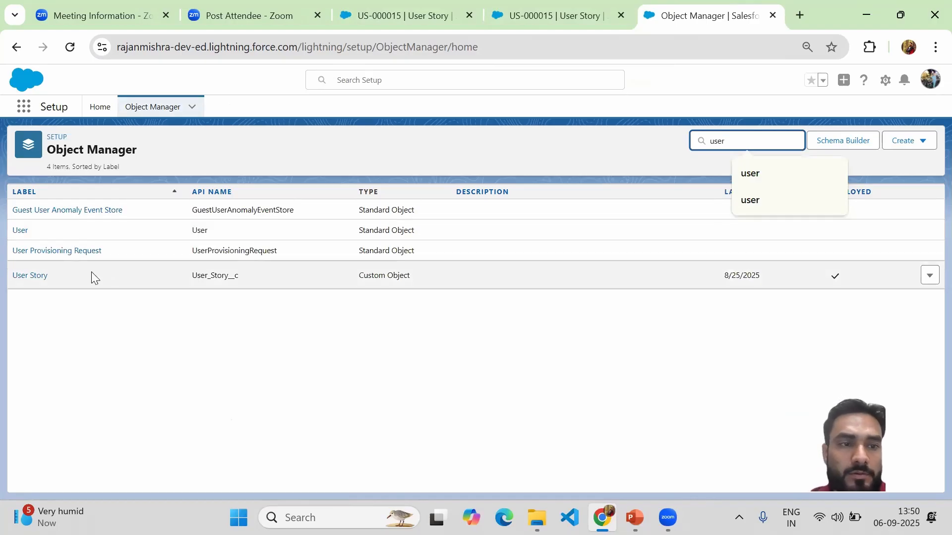
pyautogui.click(28, 277)
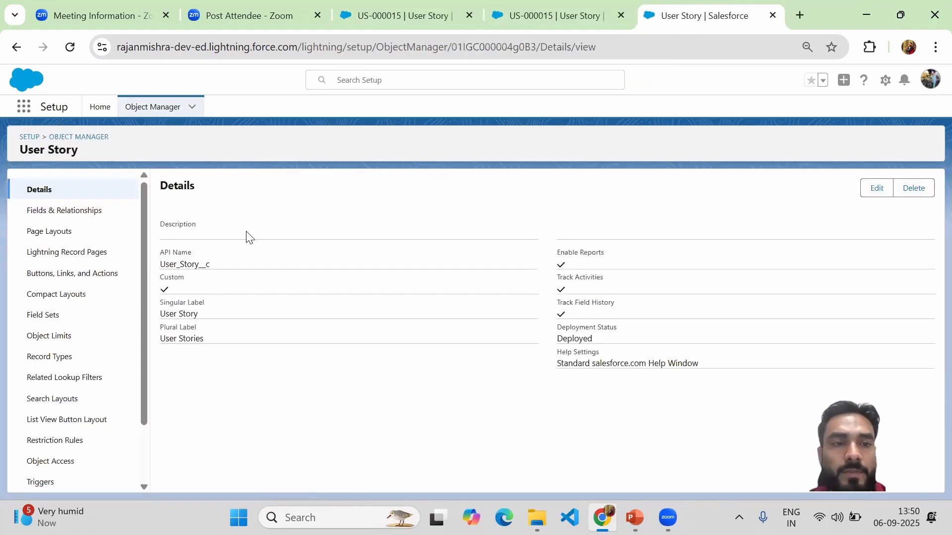
pyautogui.click(98, 216)
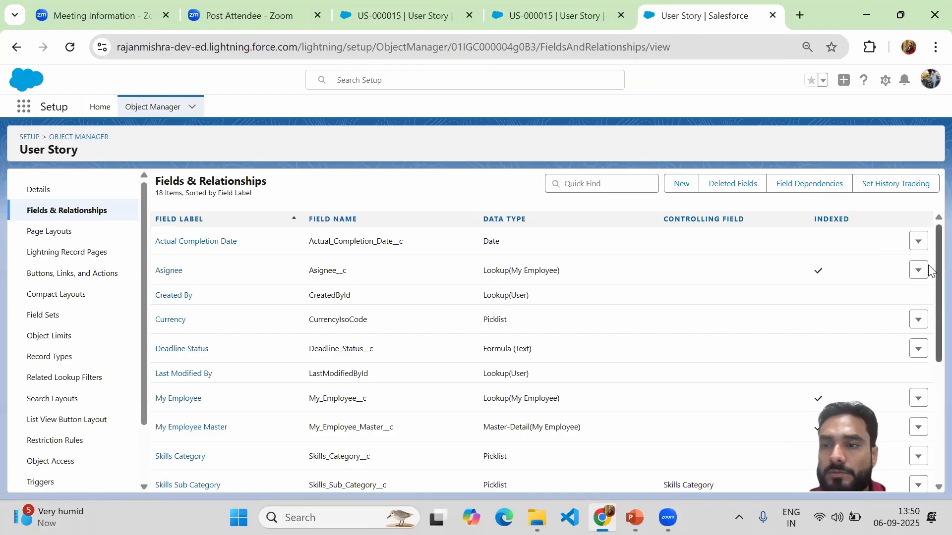
# Step: Open the User Story field dependencies, reload the page, and open the Skills Category to Skills Sub Category dependency for editing
pyautogui.click(797, 185)
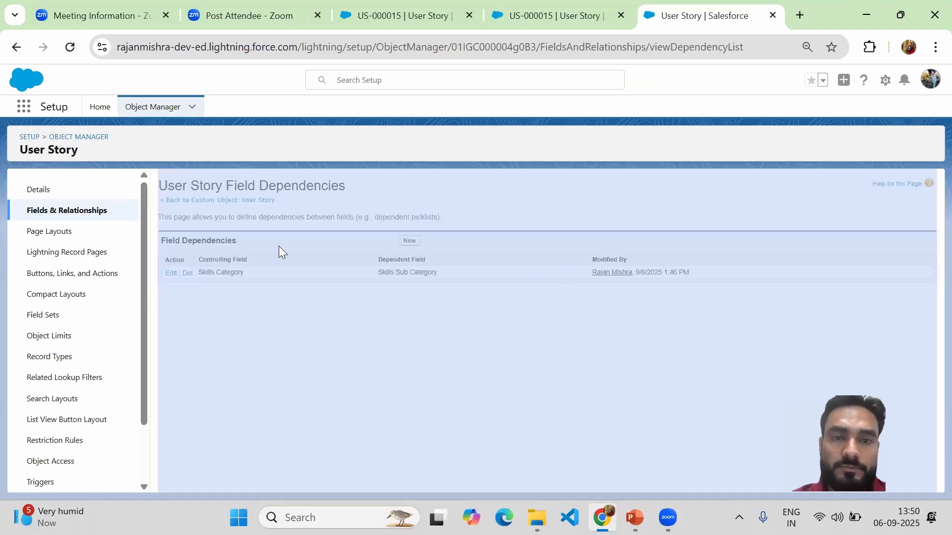
pyautogui.doubleClick(300, 190)
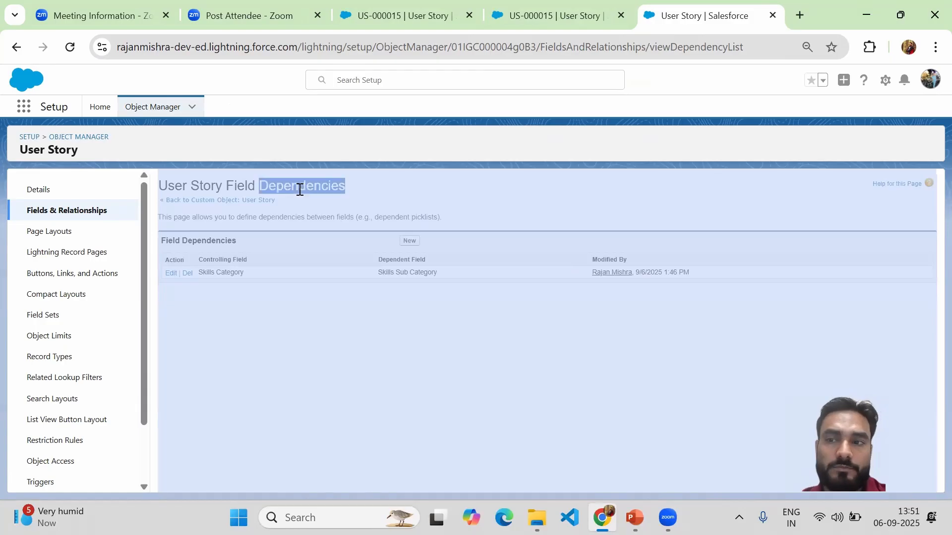
pyautogui.click(69, 48)
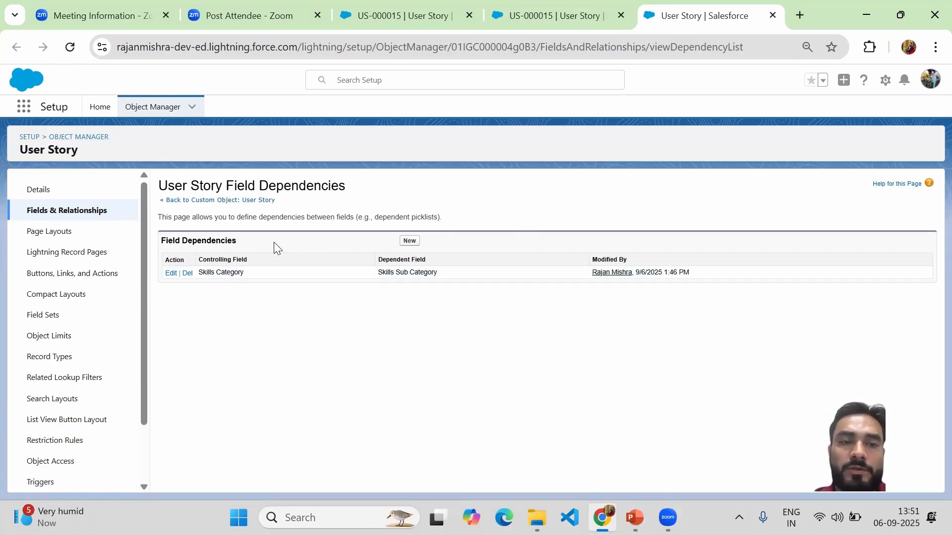
pyautogui.click(170, 273)
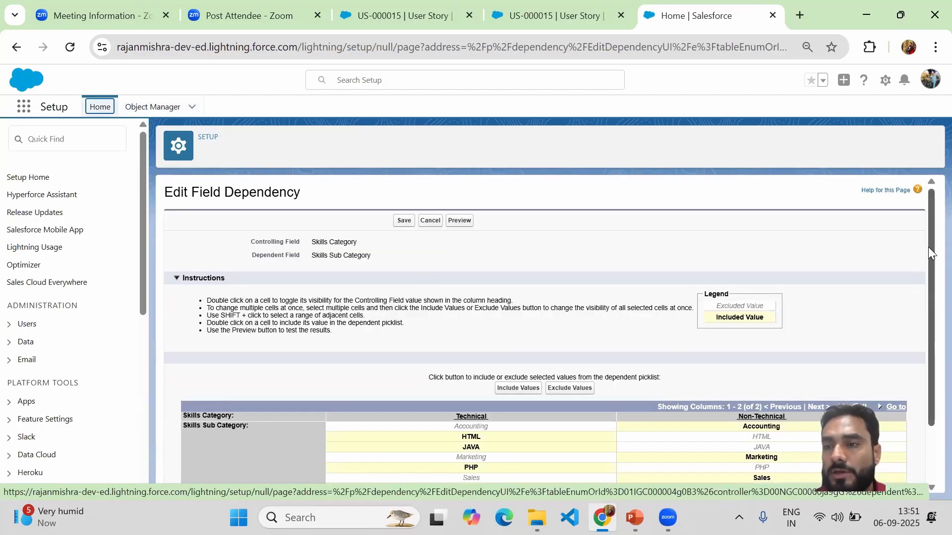
pyautogui.moveTo(928, 247); pyautogui.dragTo(929, 360)
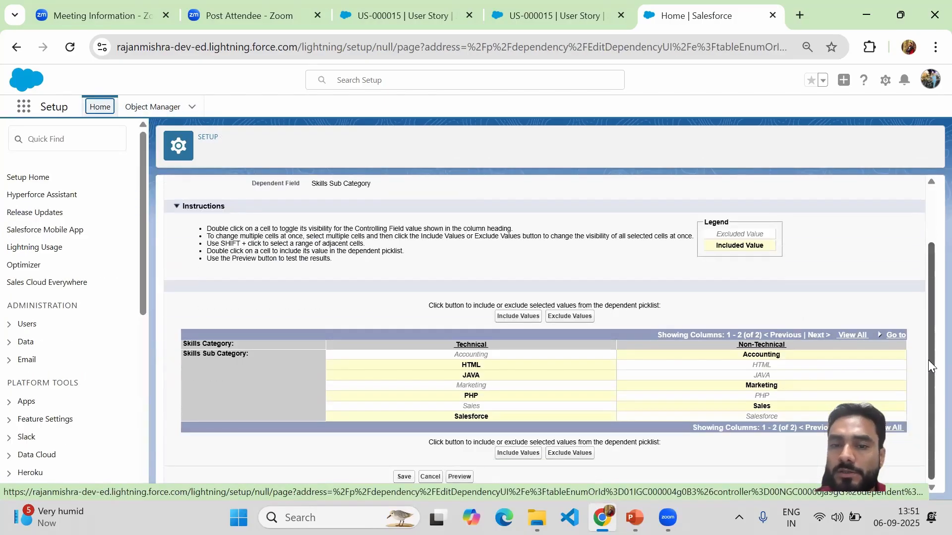
# Step: Exclude JAVA from the Technical column of the dependency matrix and include it again
pyautogui.click(505, 377)
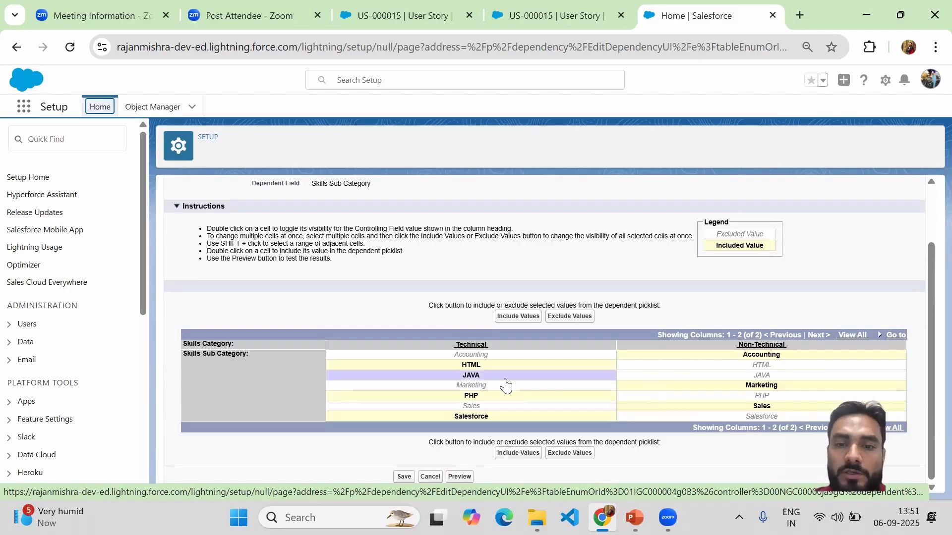
pyautogui.click(566, 318)
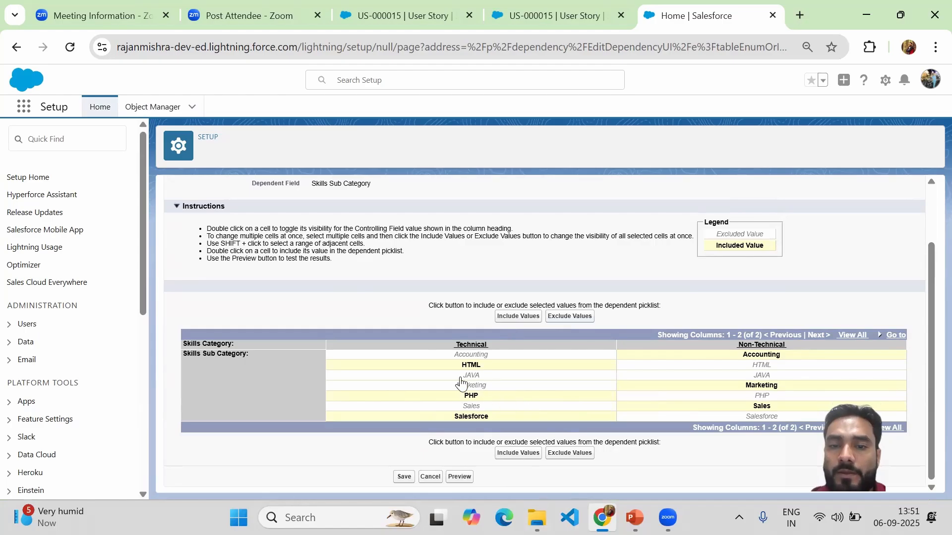
pyautogui.click(482, 378)
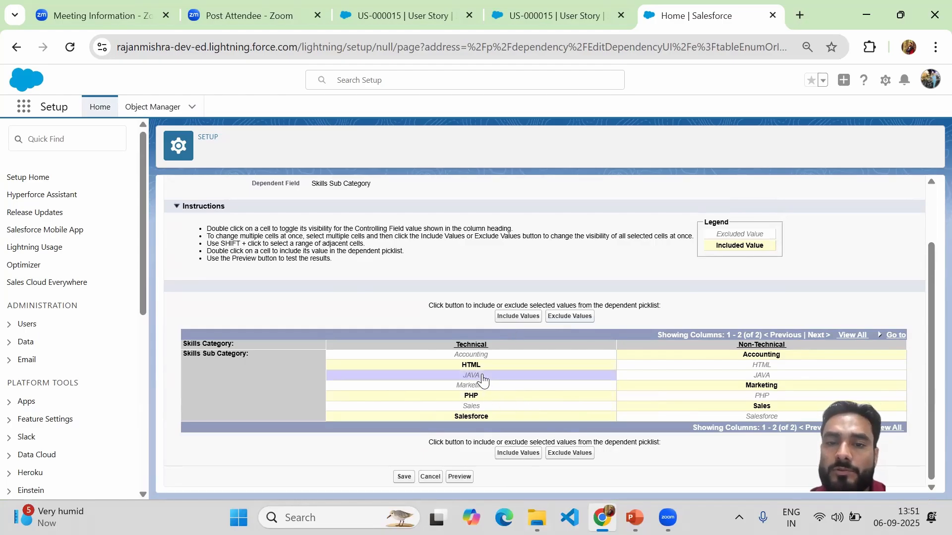
pyautogui.click(501, 320)
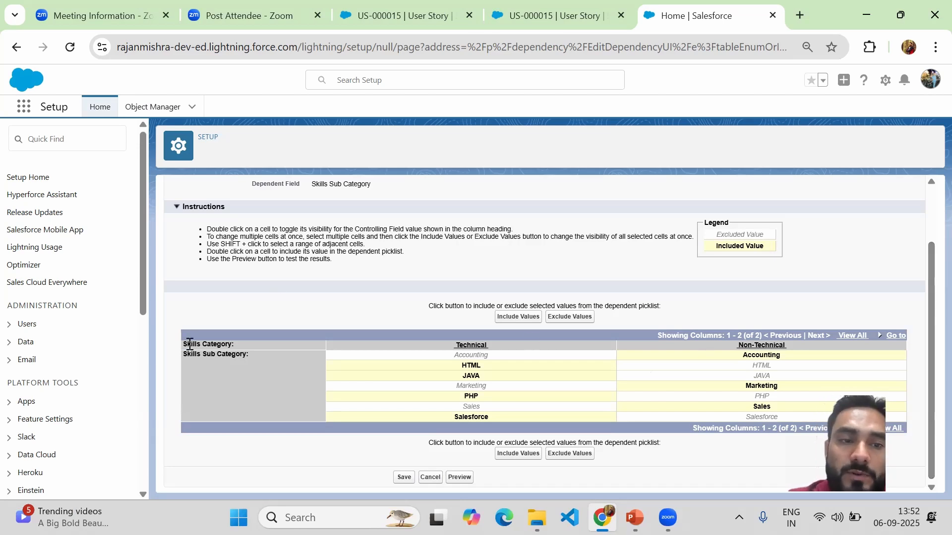
pyautogui.moveTo(182, 344); pyautogui.dragTo(250, 353)
pyautogui.click(237, 343)
pyautogui.click(254, 352)
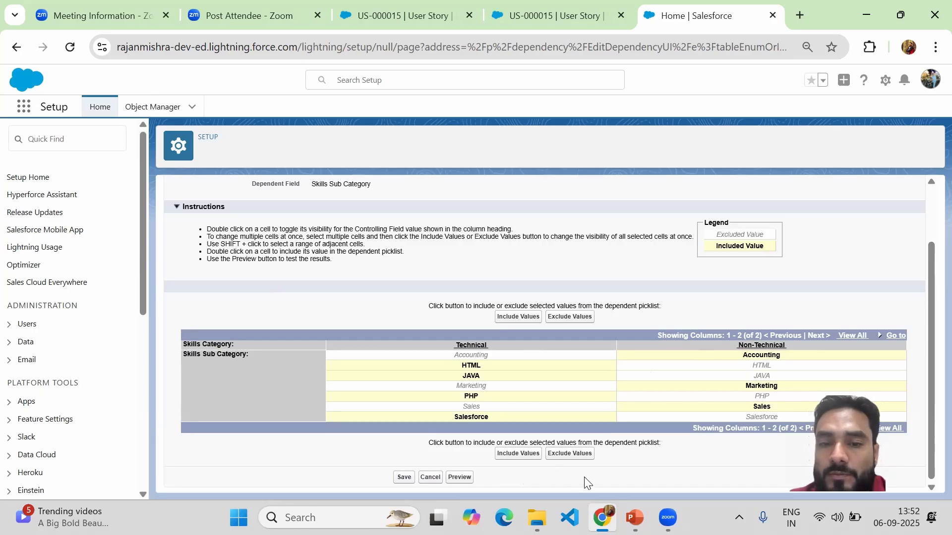
# Step: Open the Dependent Picklist Preview for the Skills Category dependency and close it again
pyautogui.click(459, 477)
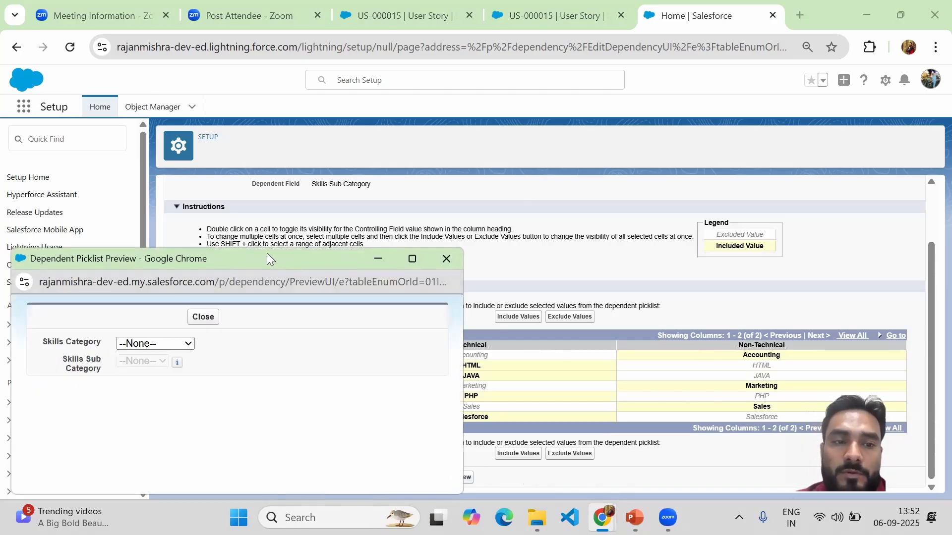
pyautogui.moveTo(267, 253); pyautogui.dragTo(492, 90)
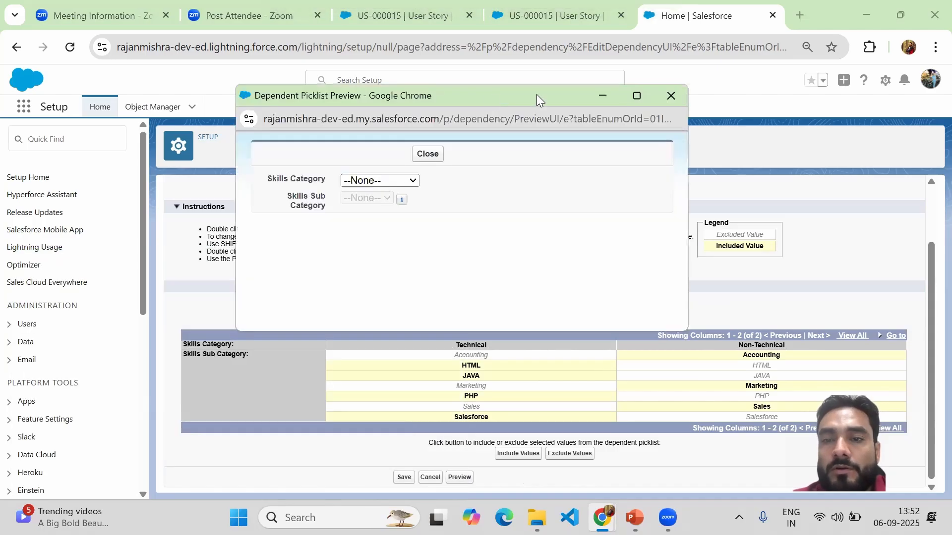
pyautogui.click(668, 97)
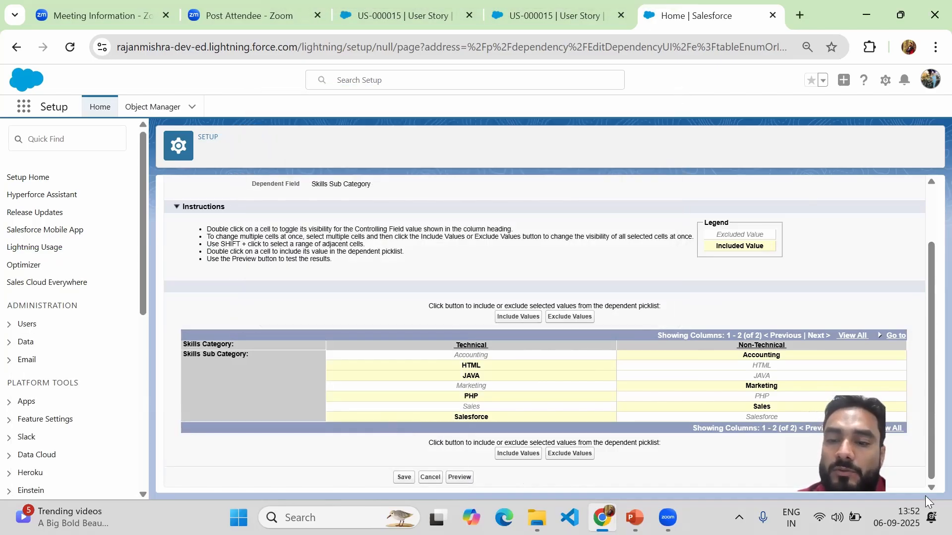
pyautogui.moveTo(929, 411); pyautogui.dragTo(929, 452)
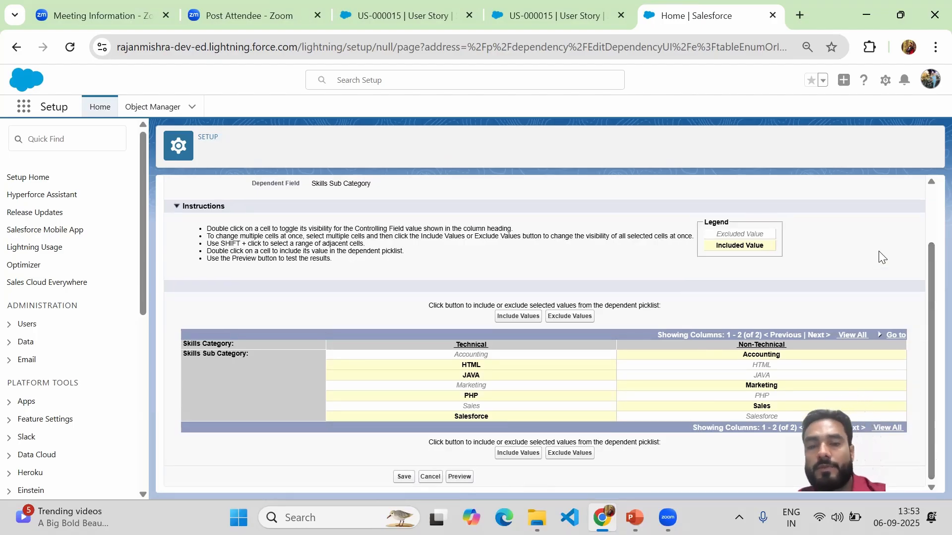
# Step: Preview the dependency with Skills Category set to Technical and examine the Skills Sub Category options offered
pyautogui.click(458, 477)
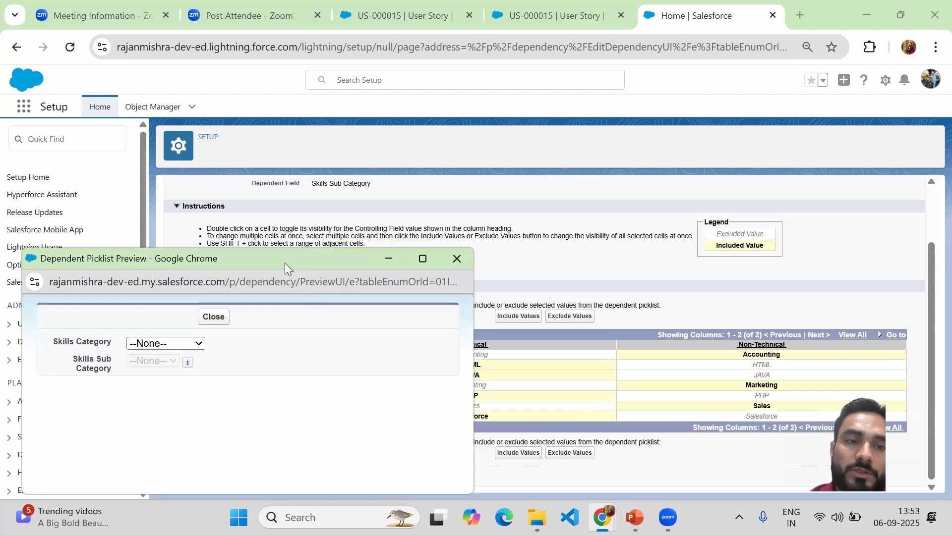
pyautogui.moveTo(284, 263); pyautogui.dragTo(565, 141)
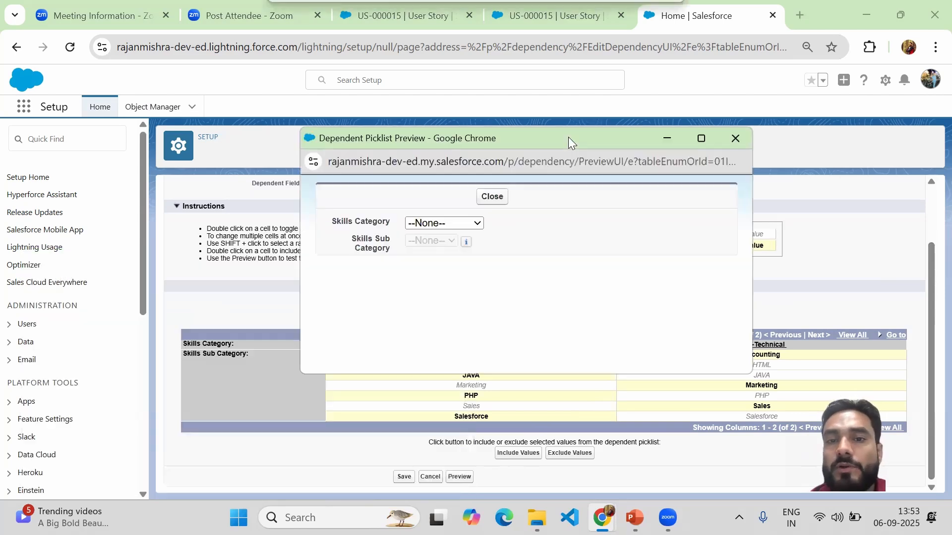
pyautogui.click(454, 224)
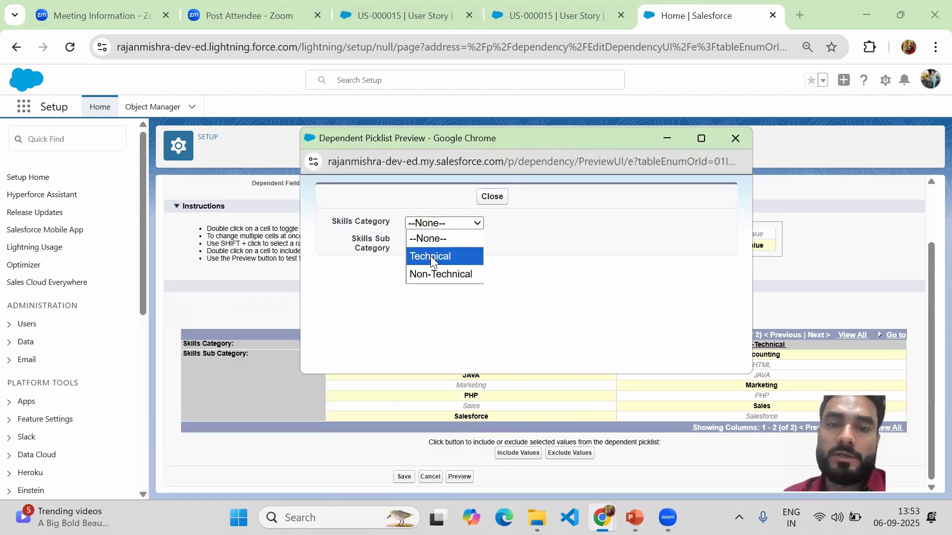
pyautogui.click(432, 255)
pyautogui.click(445, 239)
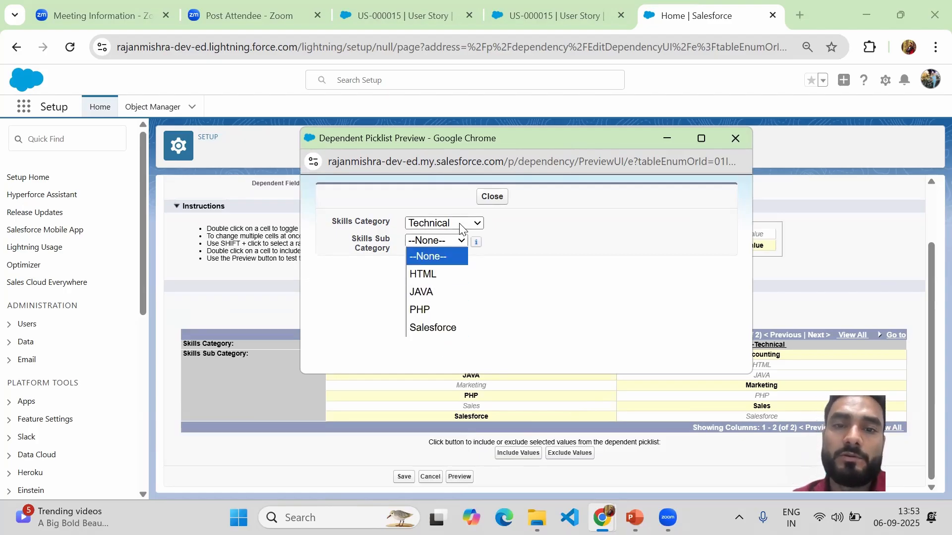
# Step: Test the preview with Skills Category Non-Technical and Skills Sub Category Marketing, and close the preview window
pyautogui.click(463, 223)
pyautogui.click(442, 273)
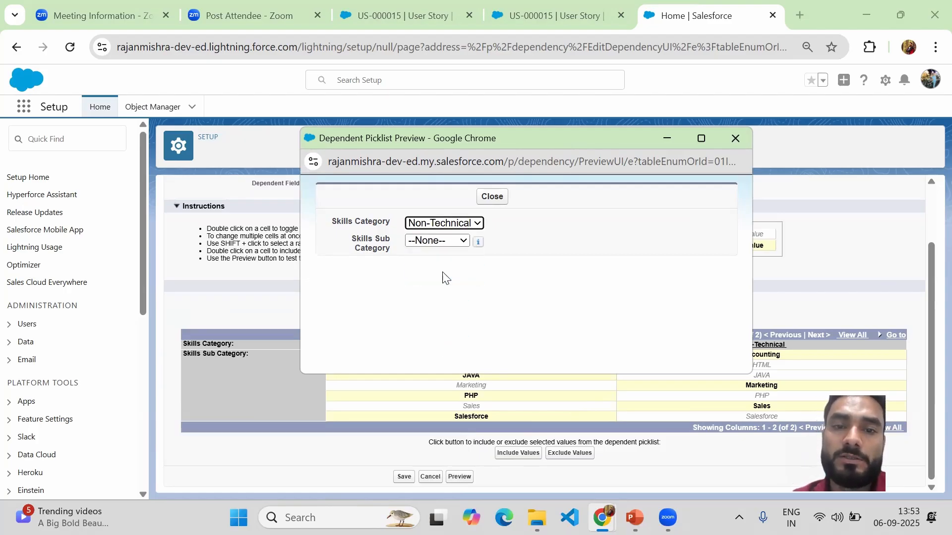
pyautogui.click(440, 242)
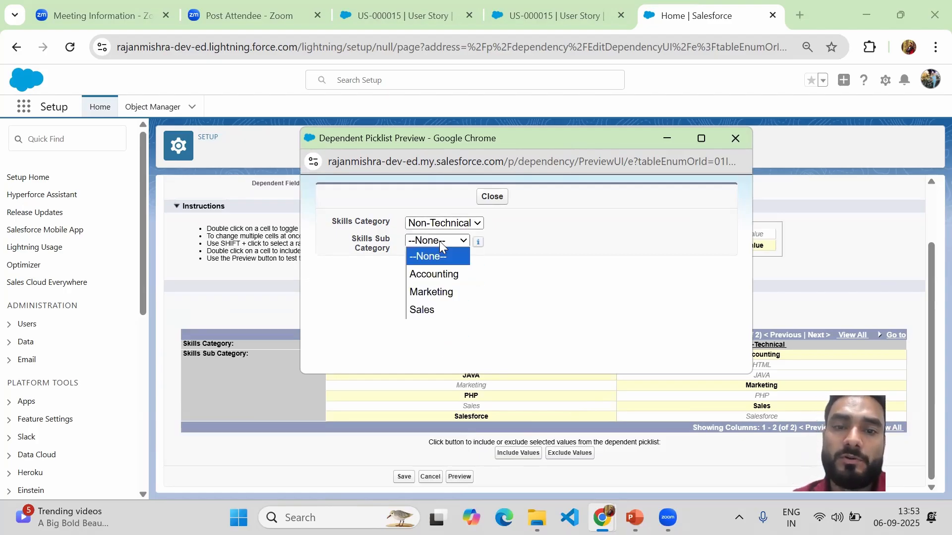
pyautogui.click(437, 293)
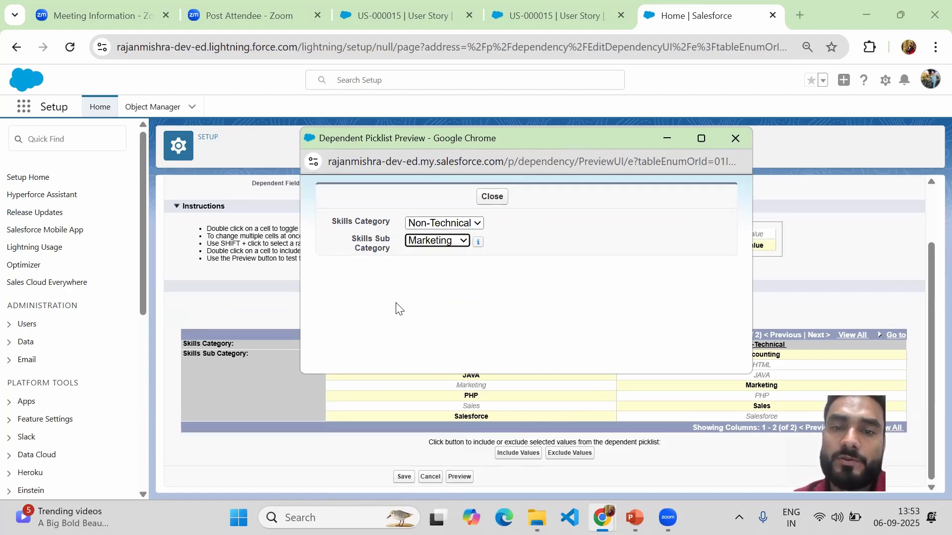
pyautogui.click(735, 139)
# Step: Switch to the Salesforce Training Class presentation in PowerPoint to view the Field Dependencies slide
pyautogui.click(929, 210)
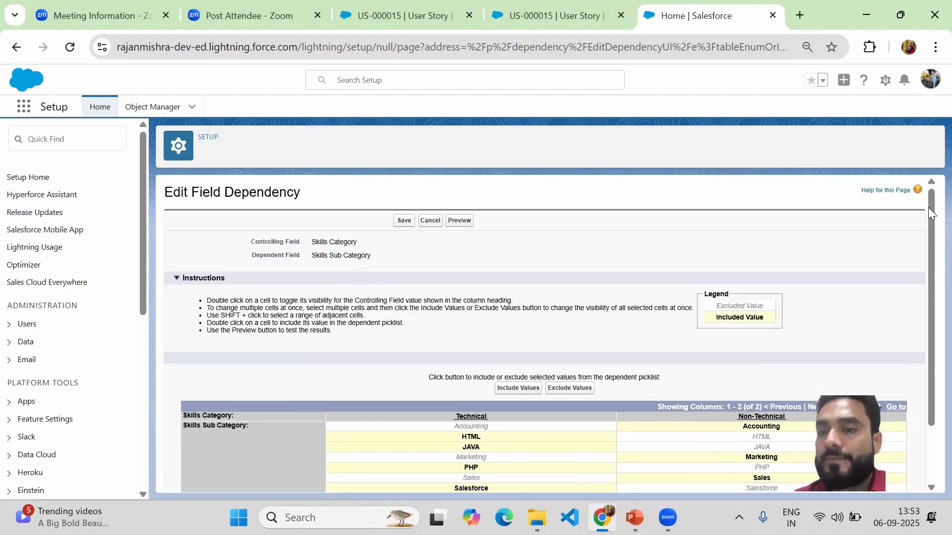
pyautogui.click(640, 431)
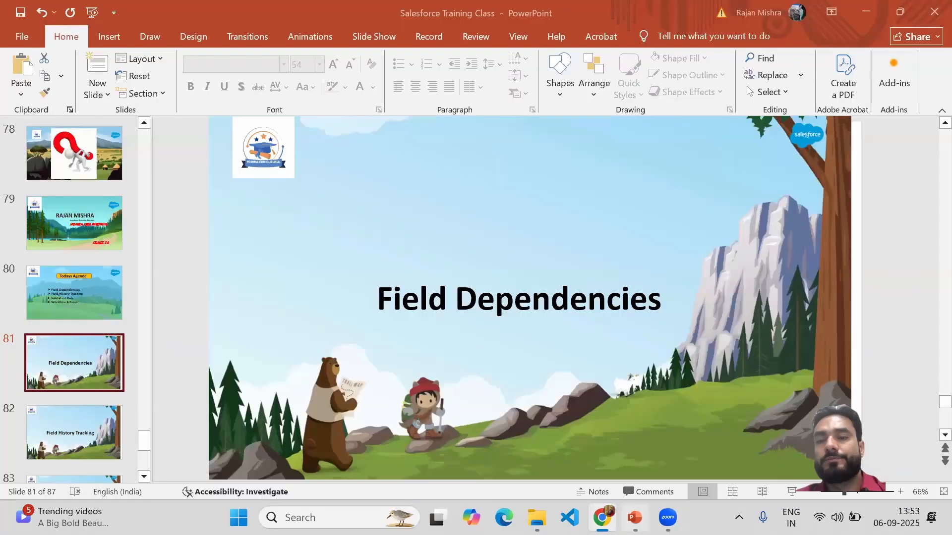